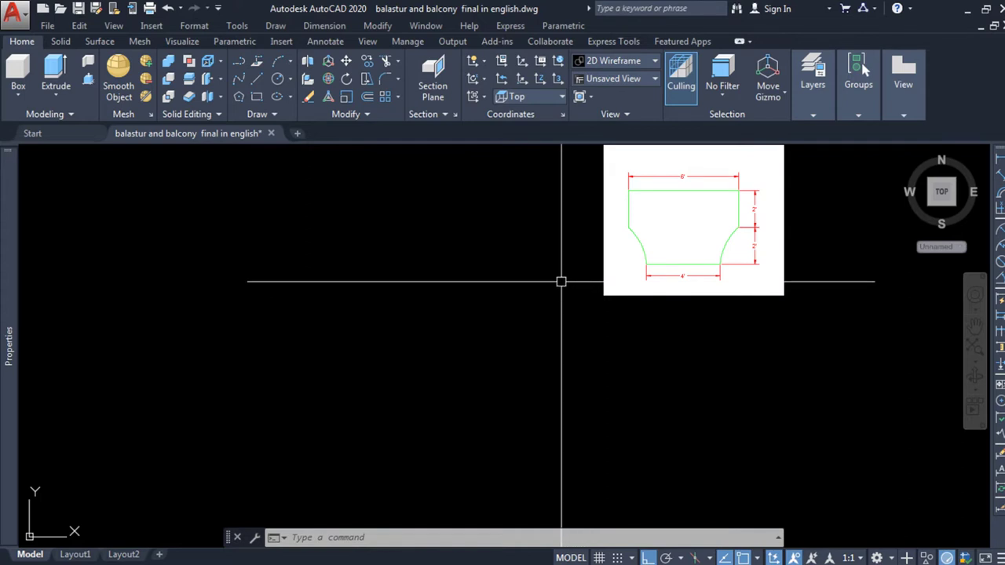
Draw a closed rectangle of lines, 6' wide and 4' high
text(l)
key(Return)
click(392, 230)
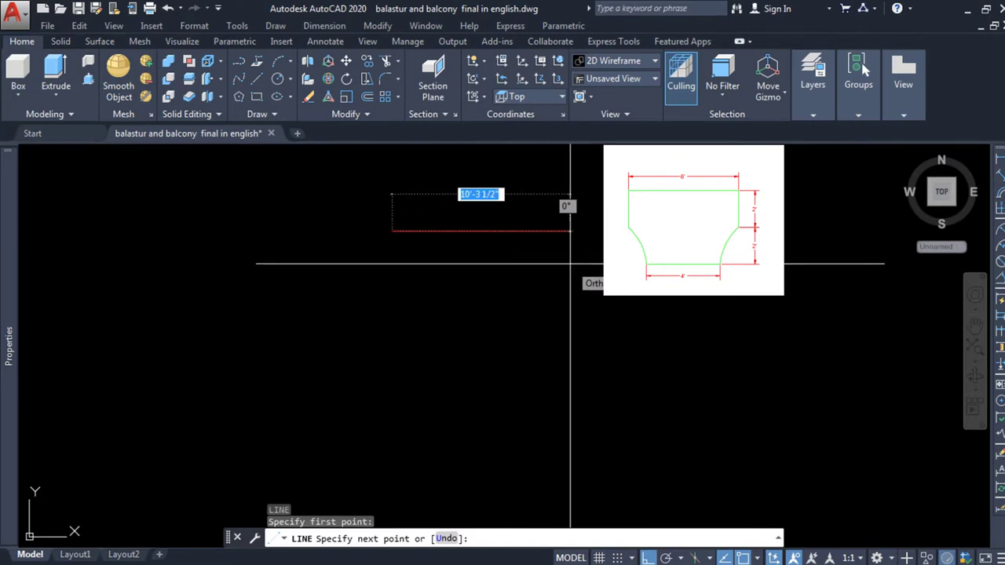
text(6')
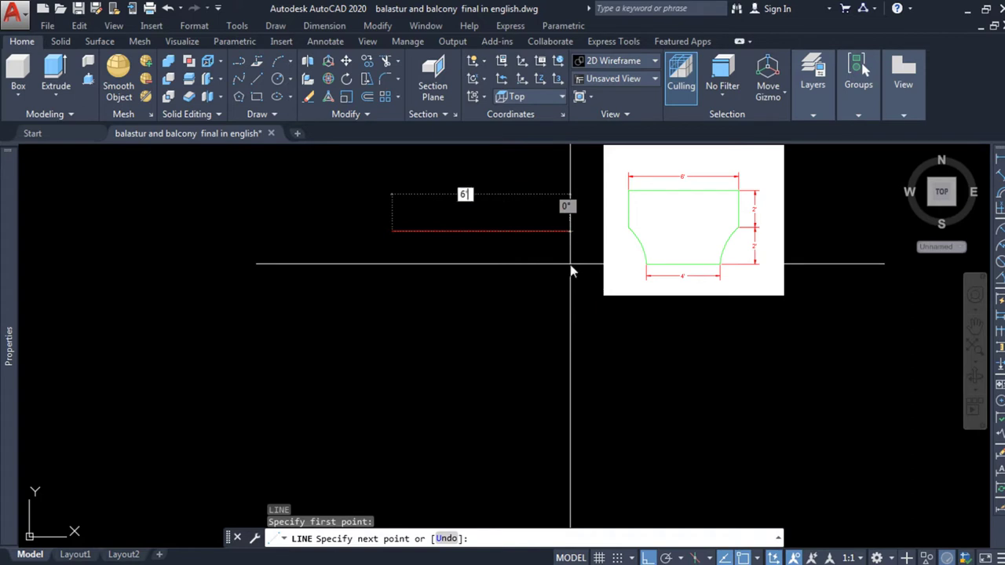
key(Return)
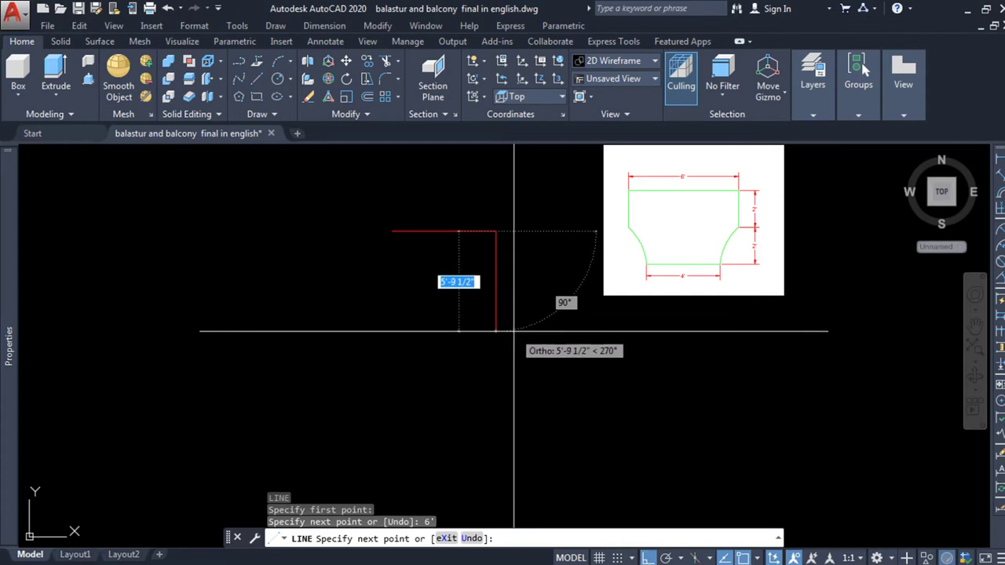
text(4')
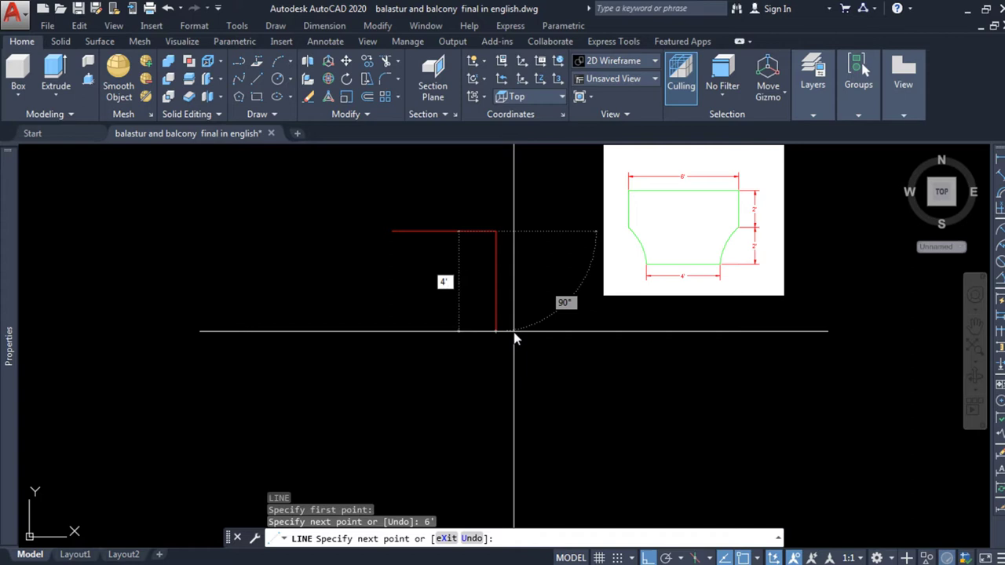
key(Return)
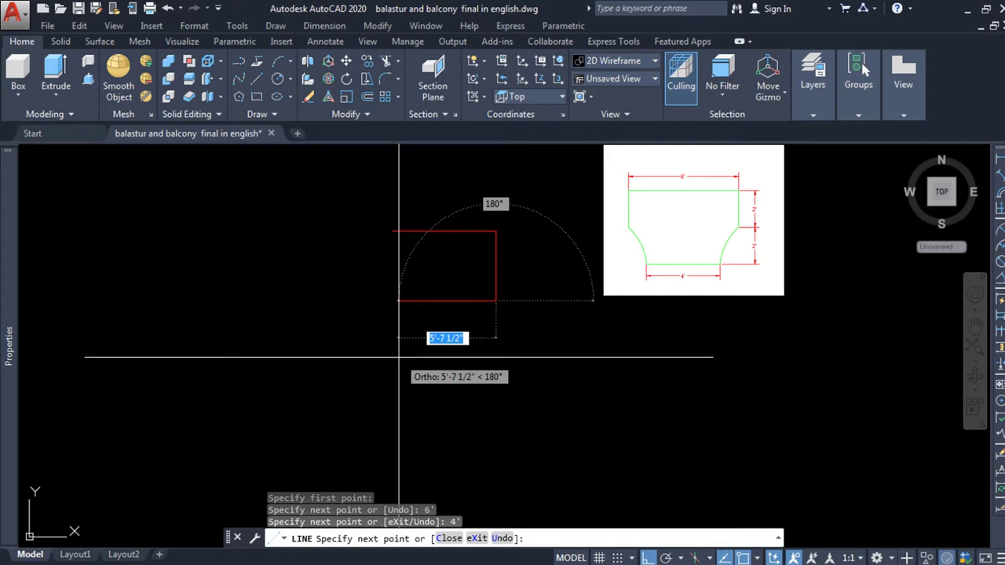
text(6')
key(Return)
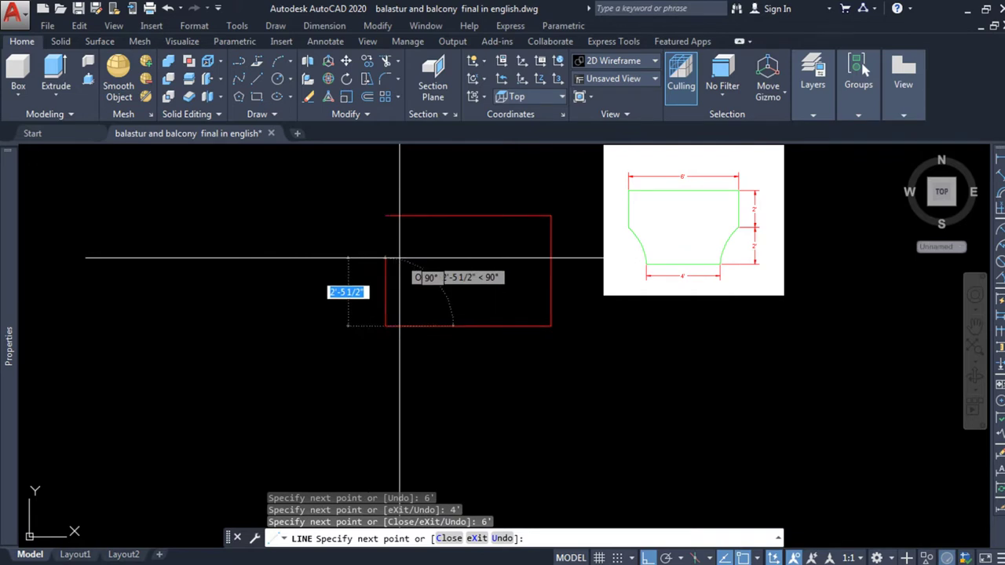
text(c)
key(Return)
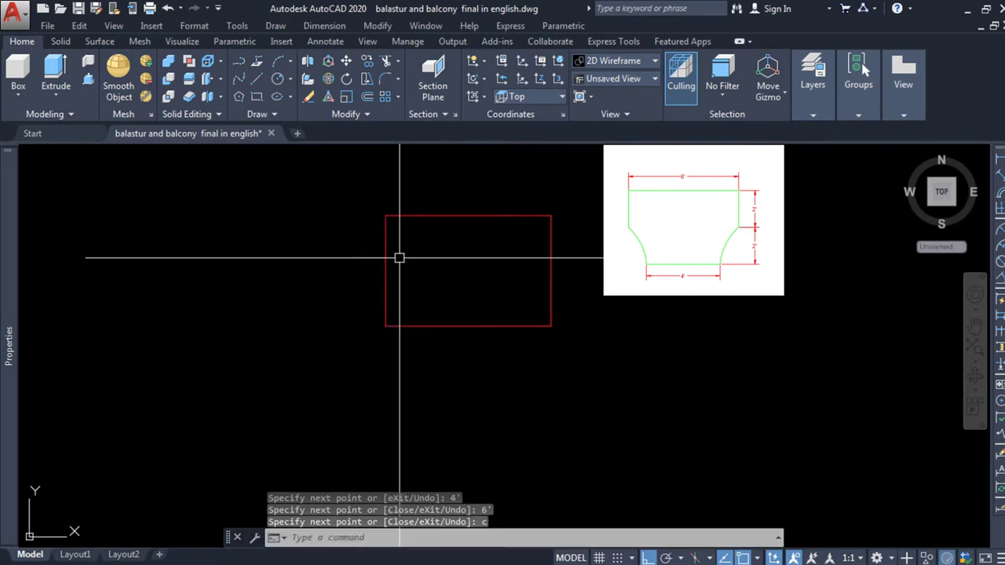
Offset the rectangle's top edge 2' downward to the inside
scroll(388, 246, up, 3)
scroll(369, 247, down, 2)
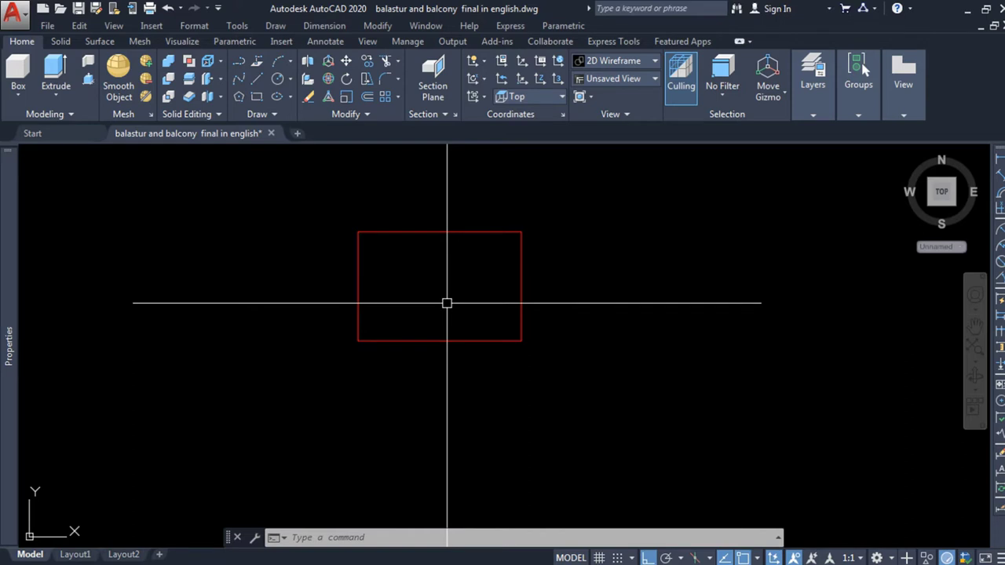
key(space)
key(Escape)
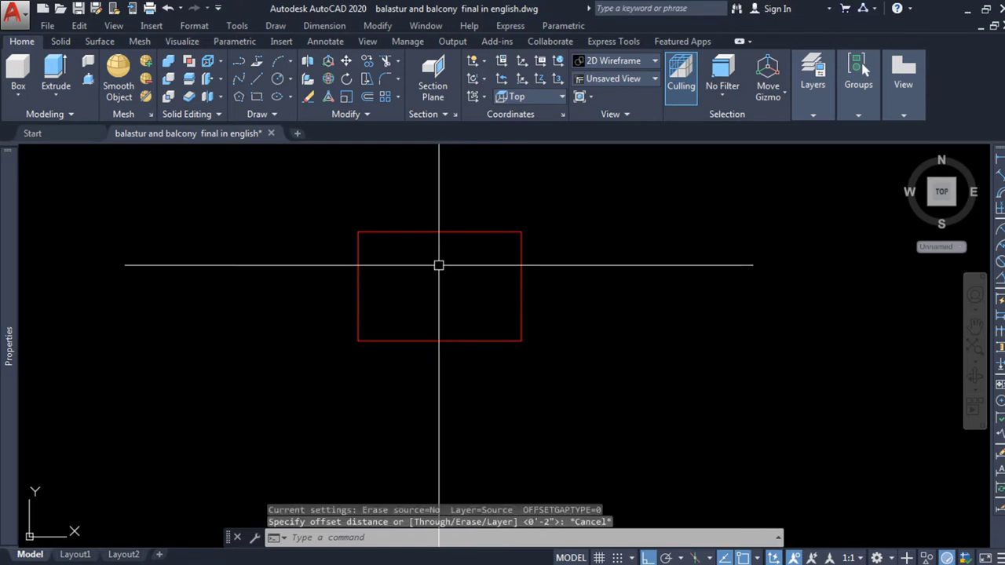
click(367, 96)
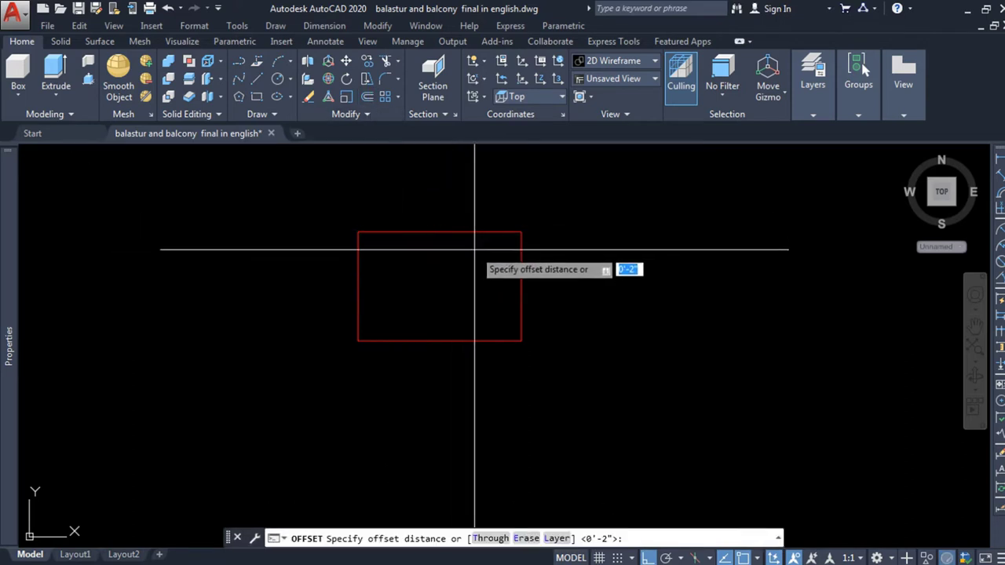
text(2)
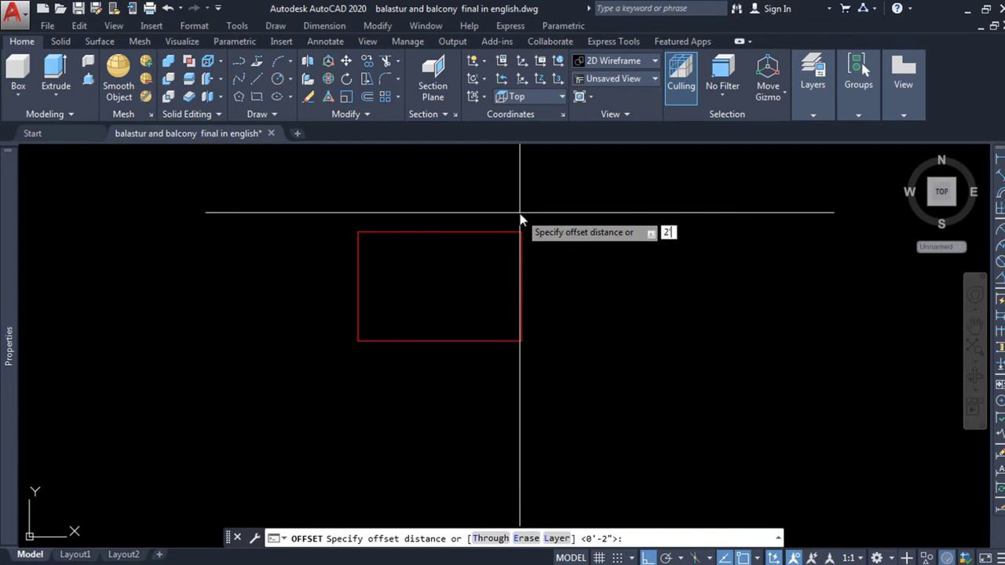
key(Return)
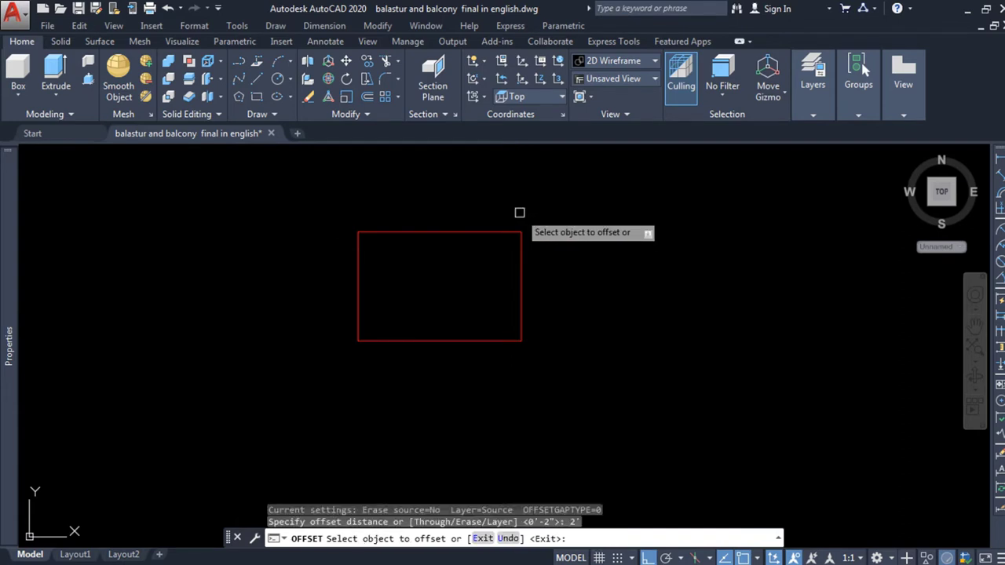
click(472, 230)
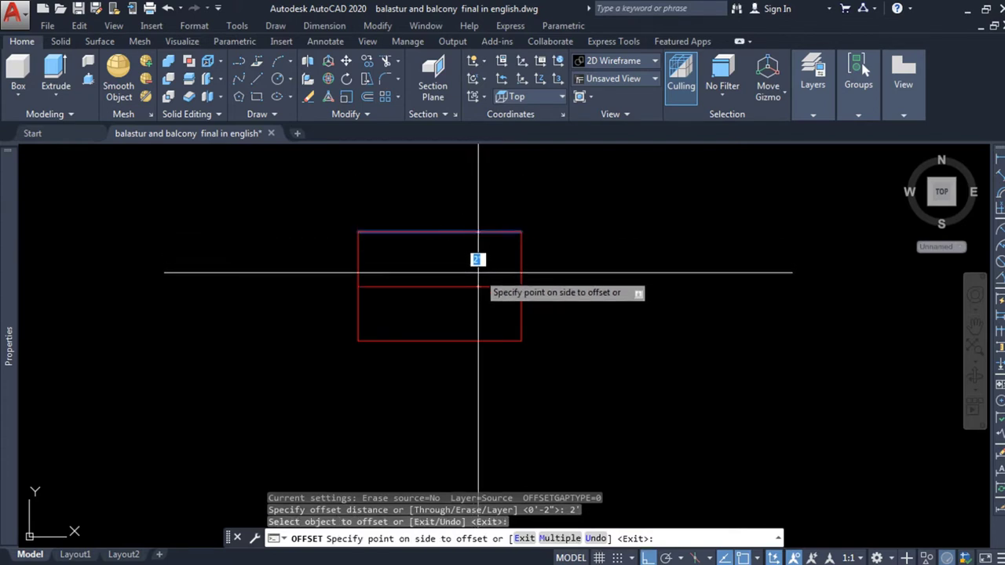
click(477, 274)
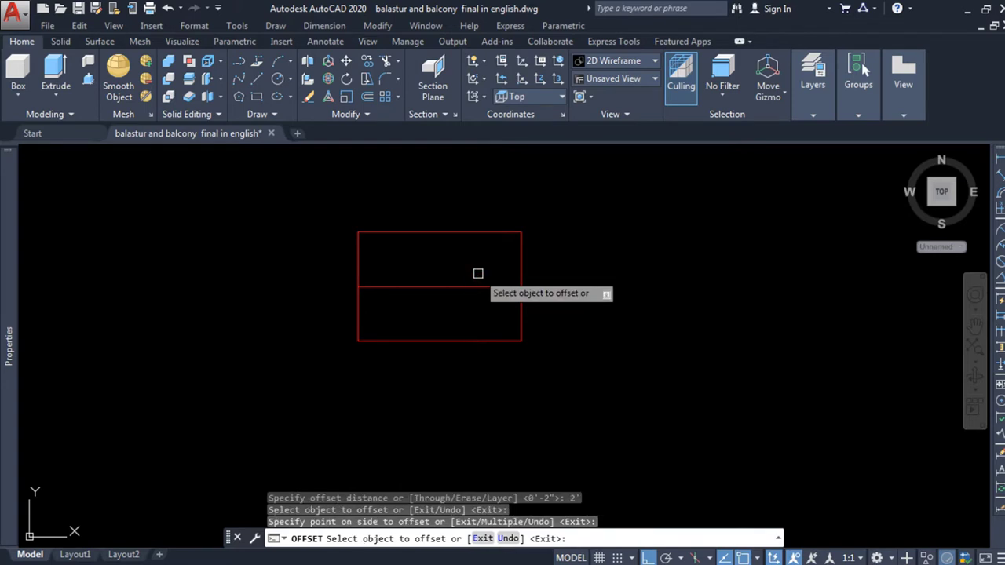
scroll(507, 305, up, 2)
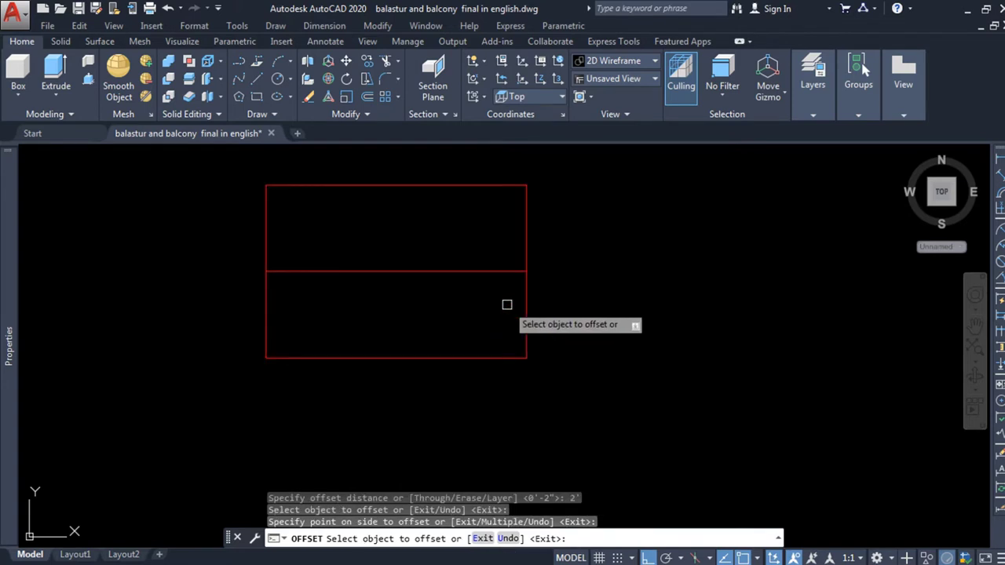
key(Return)
Offset the rectangle's right and left edges 1' inward
key(Return)
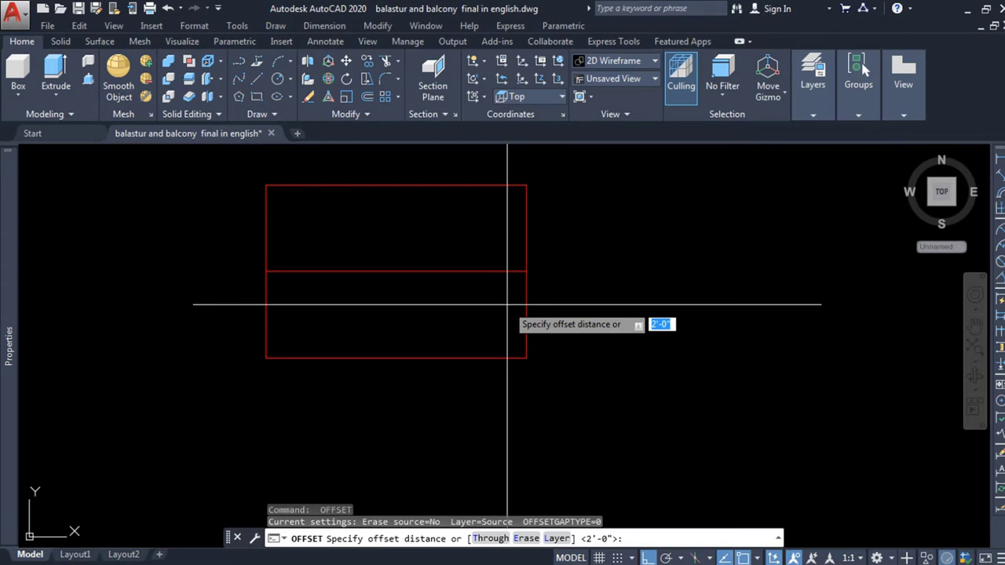
text(1')
key(Return)
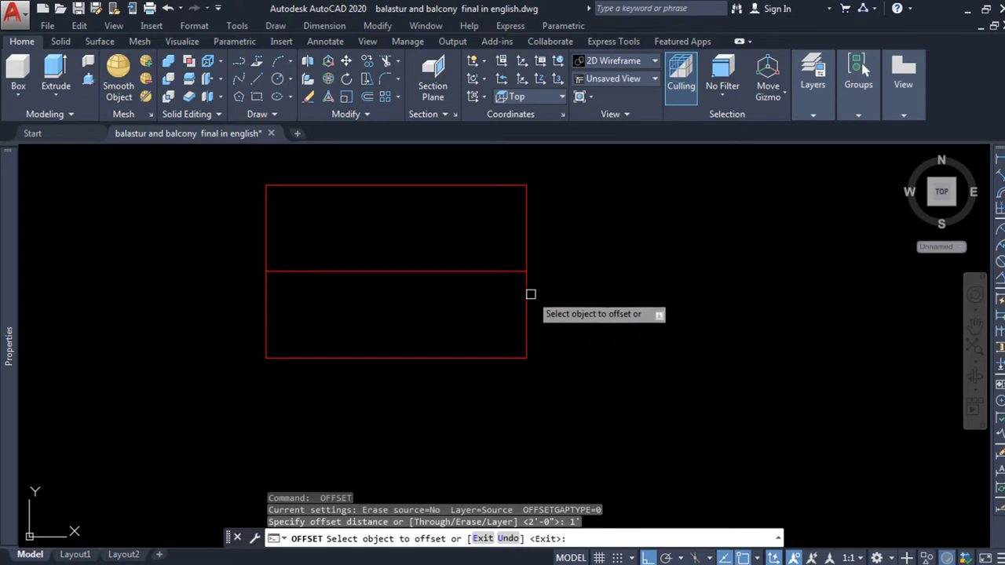
click(528, 296)
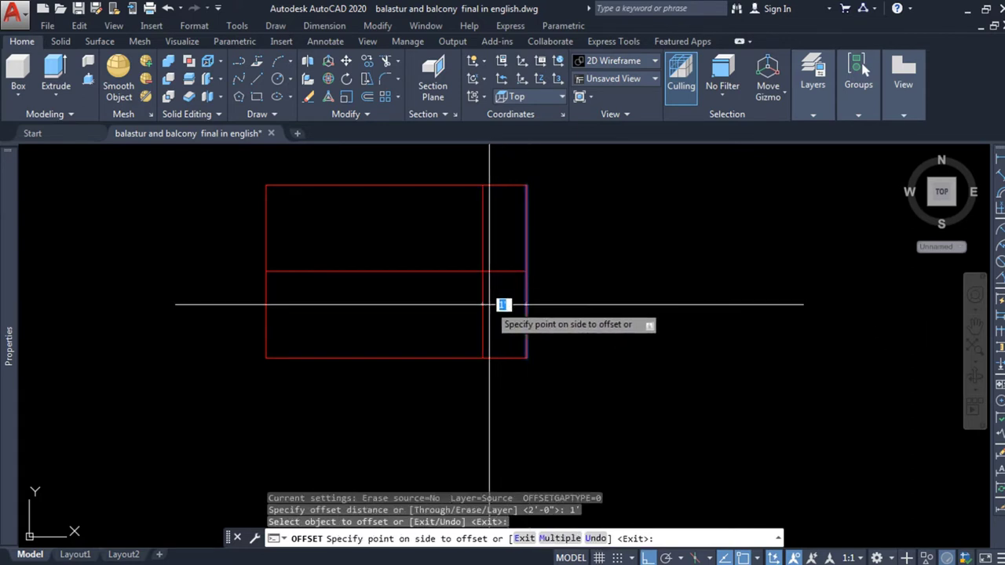
click(449, 305)
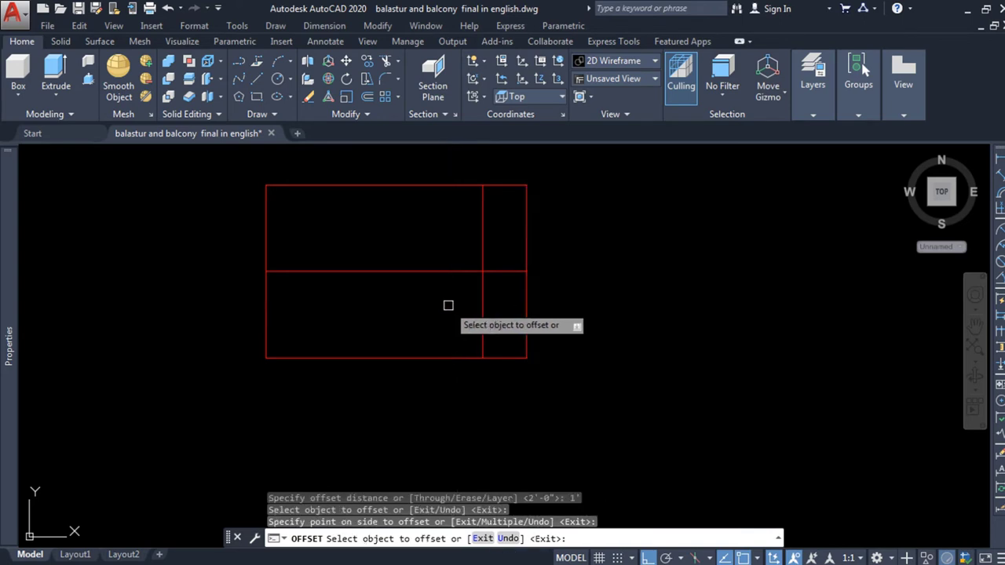
click(265, 309)
click(336, 300)
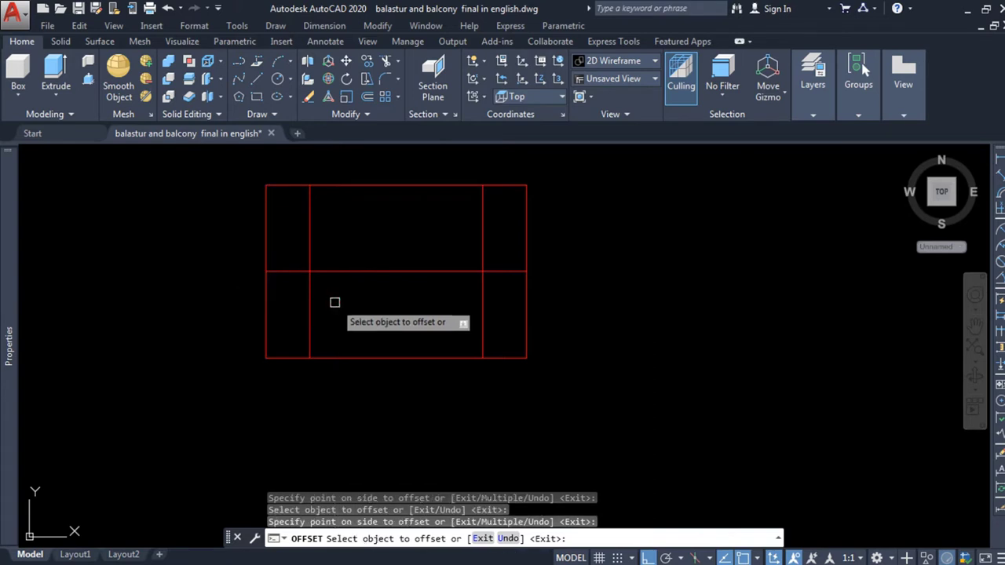
key(Escape)
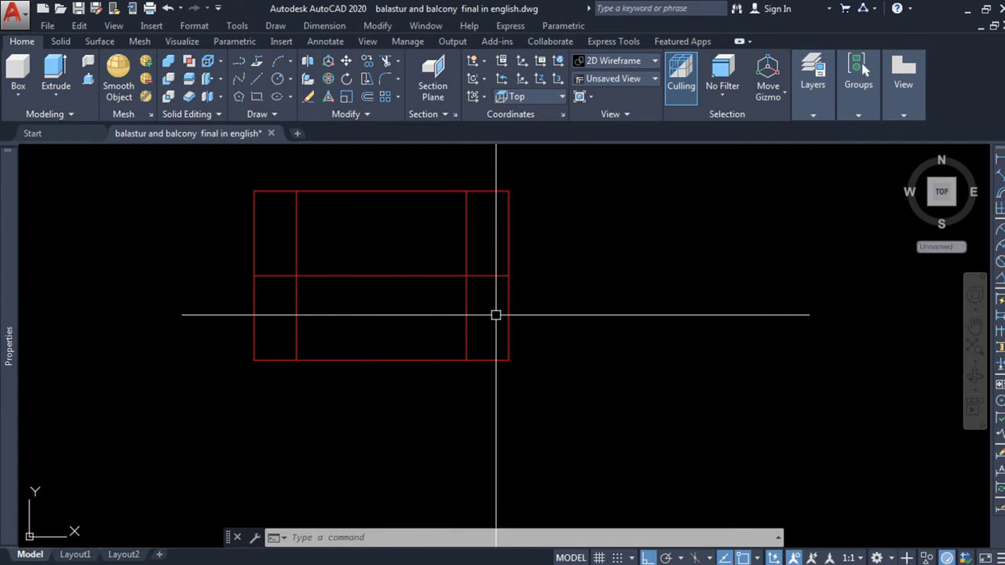
Trim off the rectangle's two lower outer corners, up to the middle line and the two inner vertical lines
scroll(440, 241, down, 2)
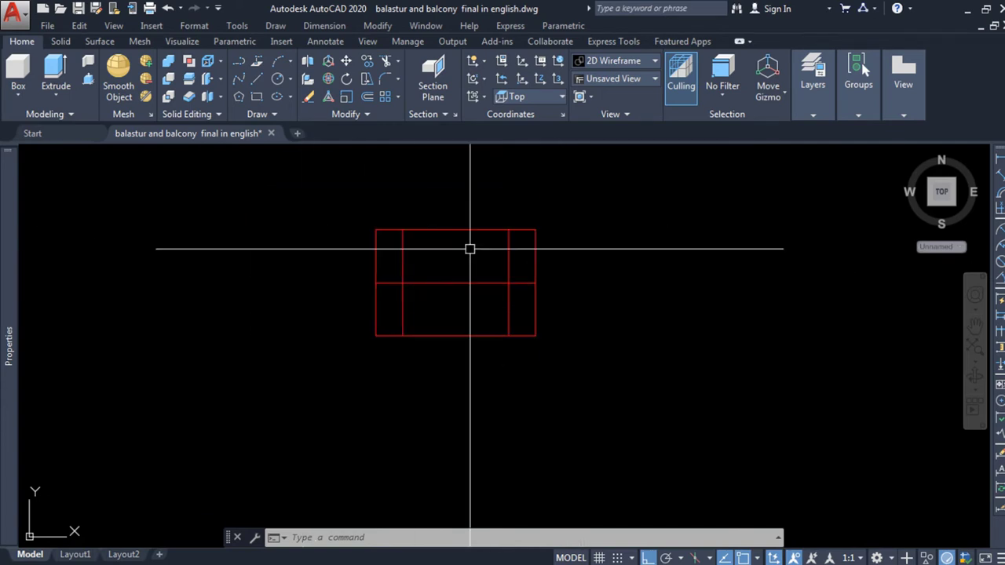
click(386, 62)
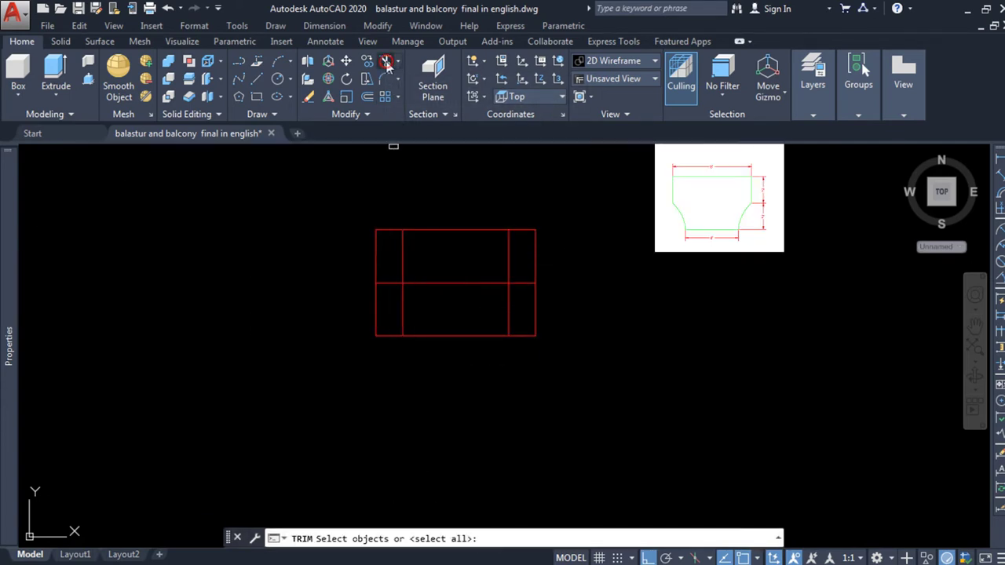
key(Return)
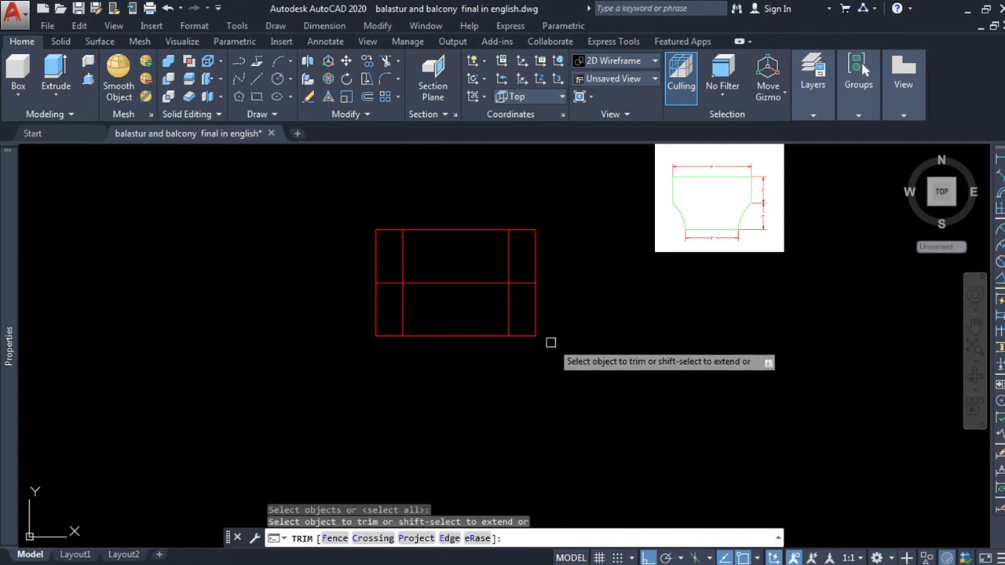
scroll(554, 337, up, 2)
click(533, 293)
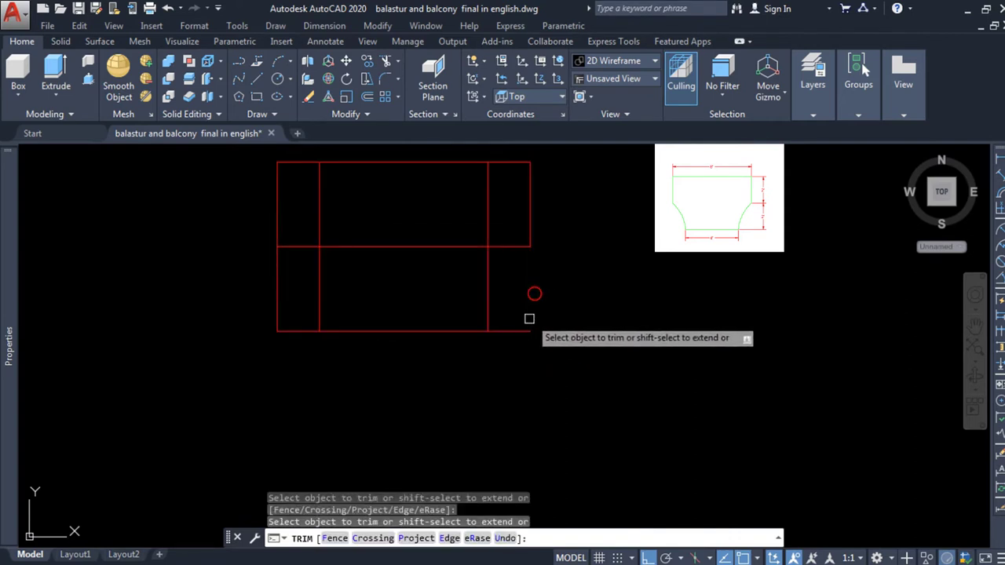
click(518, 330)
click(303, 290)
click(236, 354)
scroll(401, 366, down, 2)
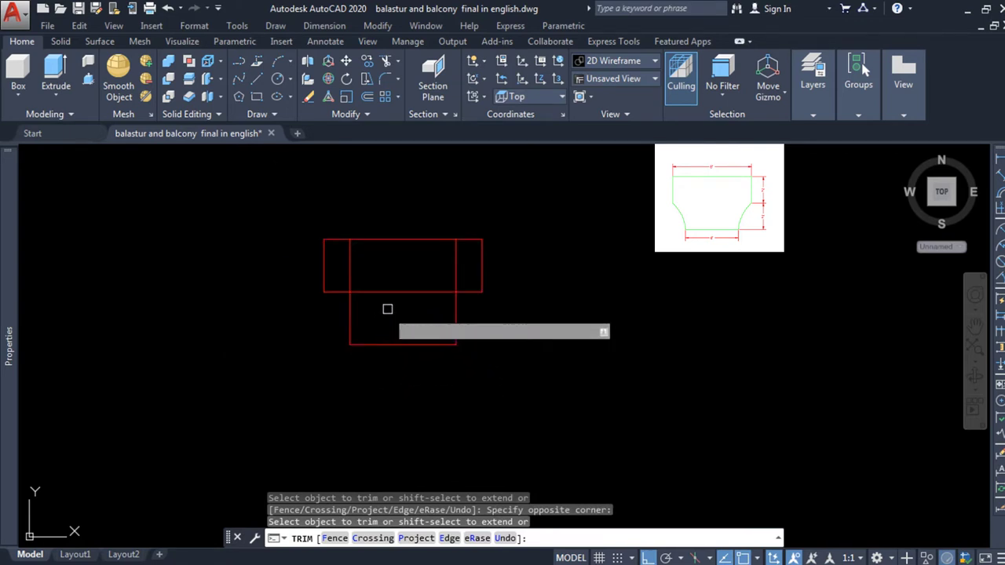
key(Escape)
Delete the middle horizontal line and the two inner vertical construction lines
scroll(475, 271, up, 2)
click(475, 267)
click(284, 330)
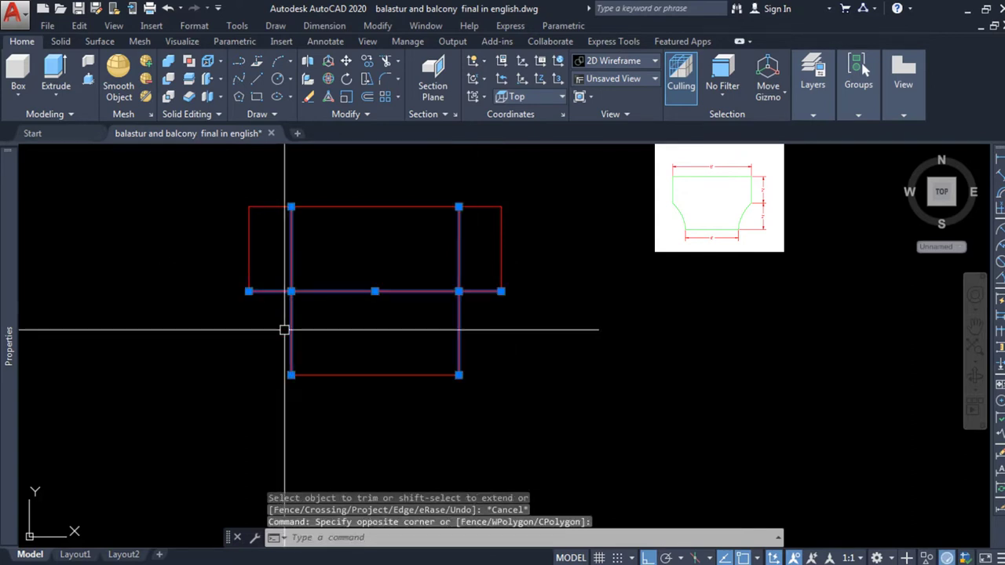
key(Delete)
Draw a three-point arc bulging inward from the left side's lower end to the bottom line's left end, with ortho off
middle_drag(285, 329, 410, 343)
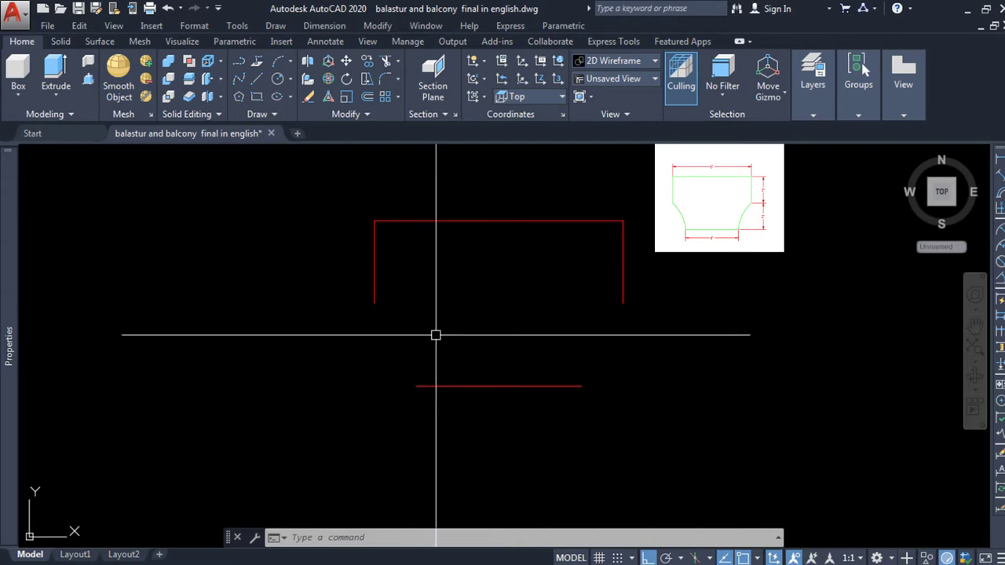
text(A)
key(Return)
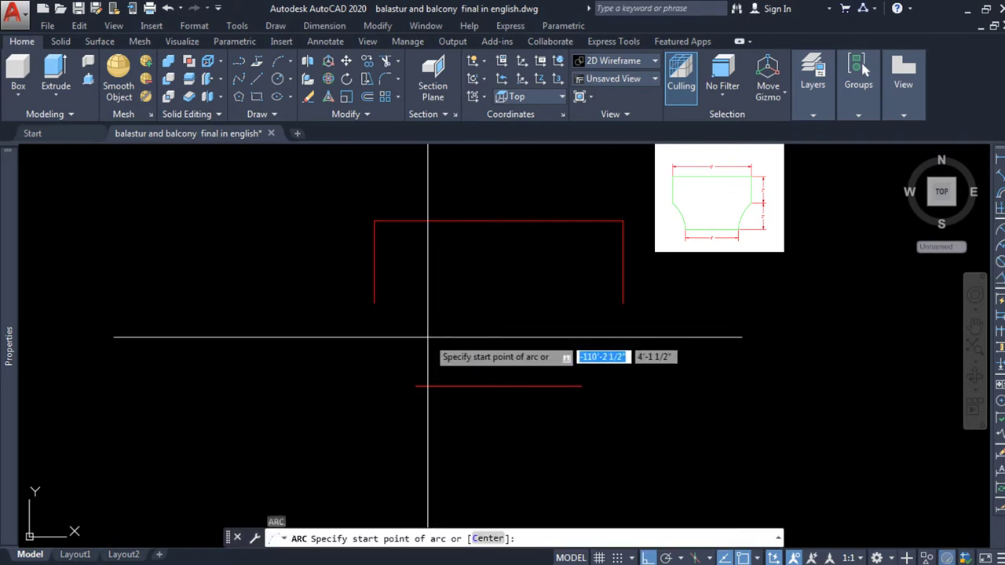
click(375, 303)
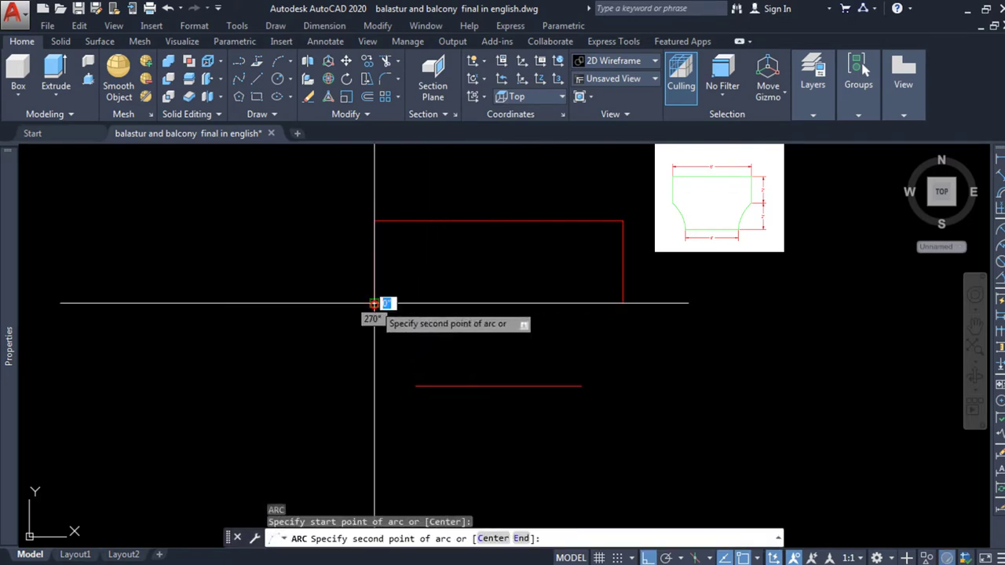
key(F3)
scroll(478, 354, up, 2)
scroll(459, 302, down, 1)
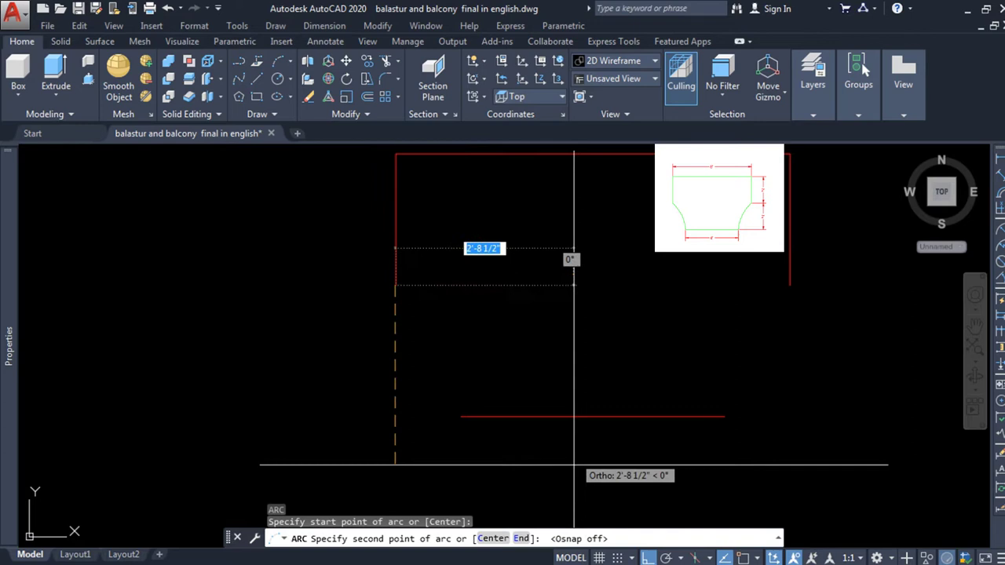
click(653, 558)
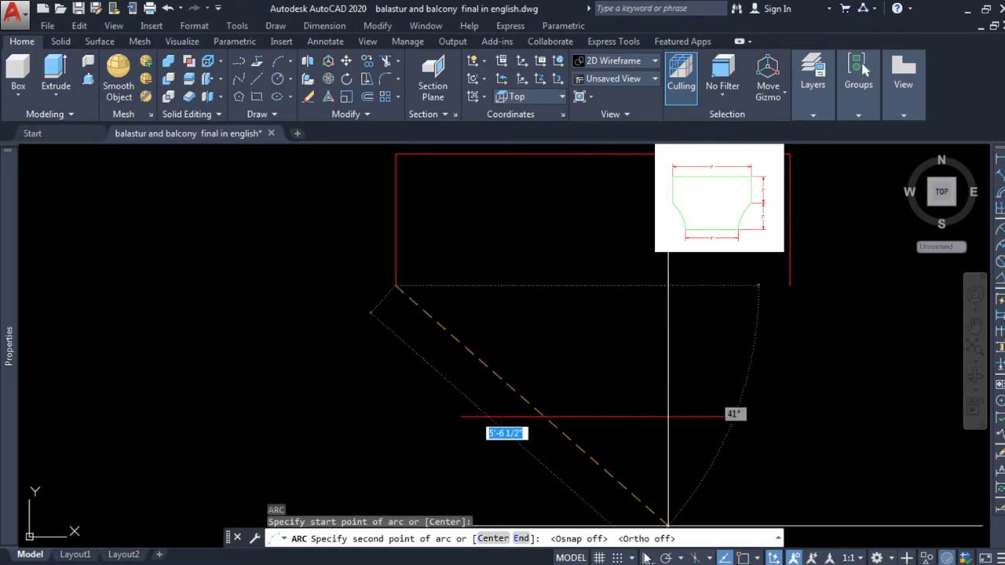
scroll(460, 340, down, 2)
scroll(455, 358, up, 3)
scroll(472, 311, down, 1)
click(462, 362)
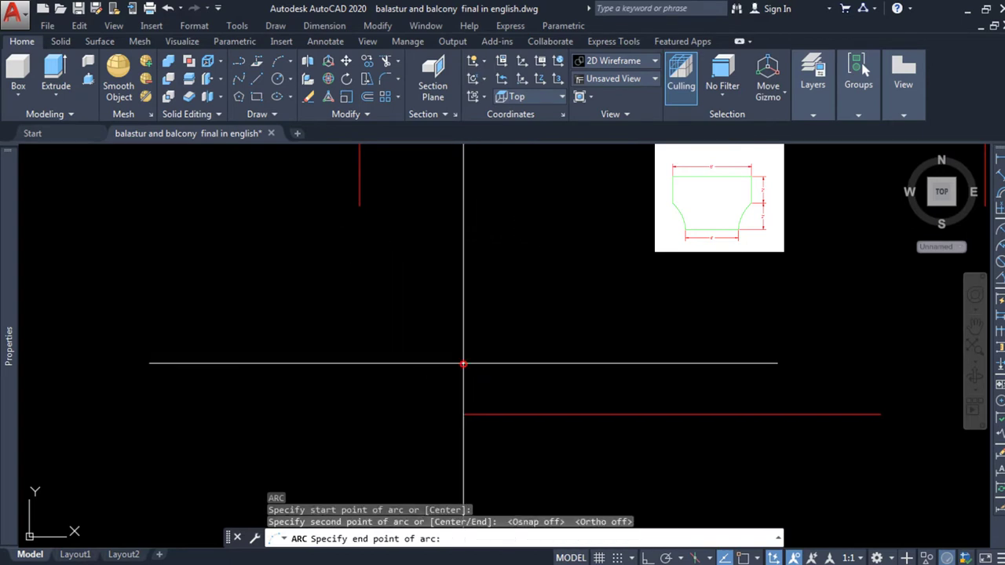
scroll(460, 416, up, 2)
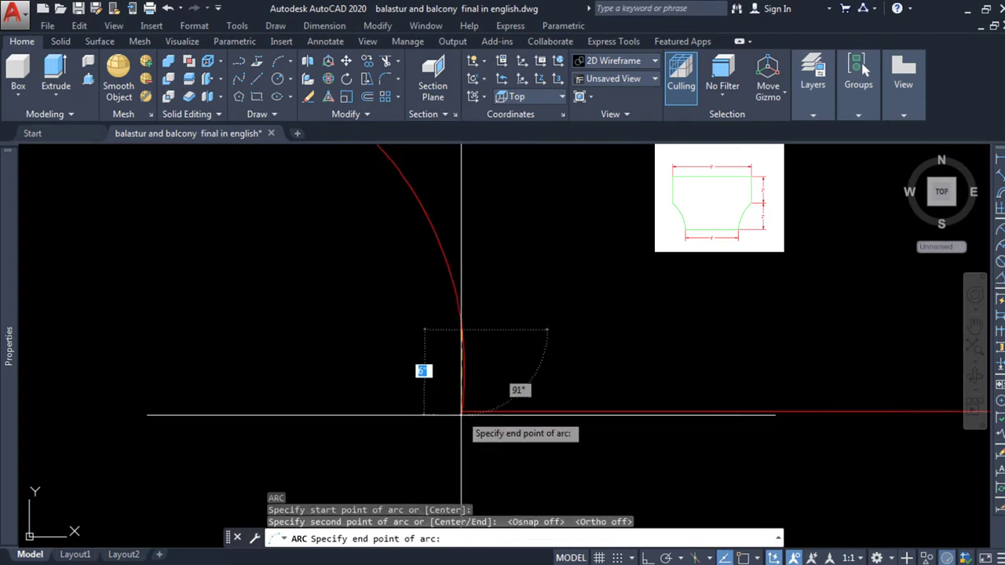
key(F3)
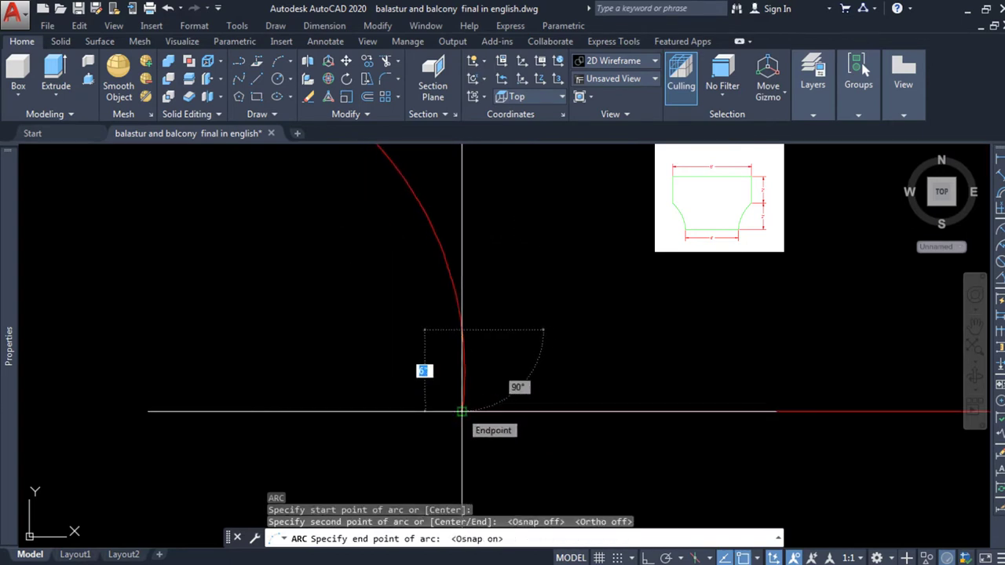
click(462, 411)
scroll(377, 392, down, 3)
scroll(542, 382, up, 1)
scroll(542, 382, down, 2)
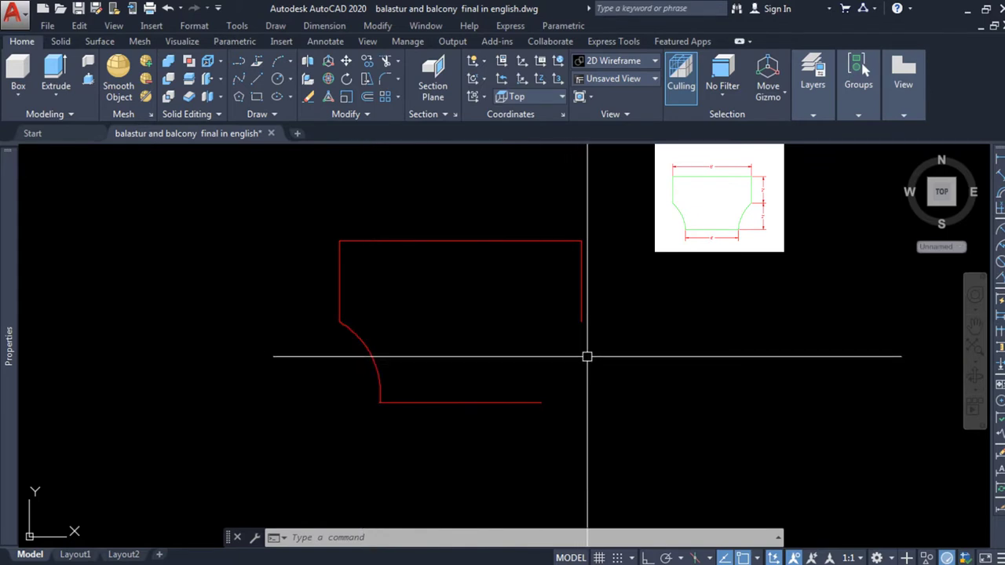
Mirror the left arc to the right about the vertical axis through the top and bottom edges' midpoints, keeping the original
scroll(583, 322, down, 1)
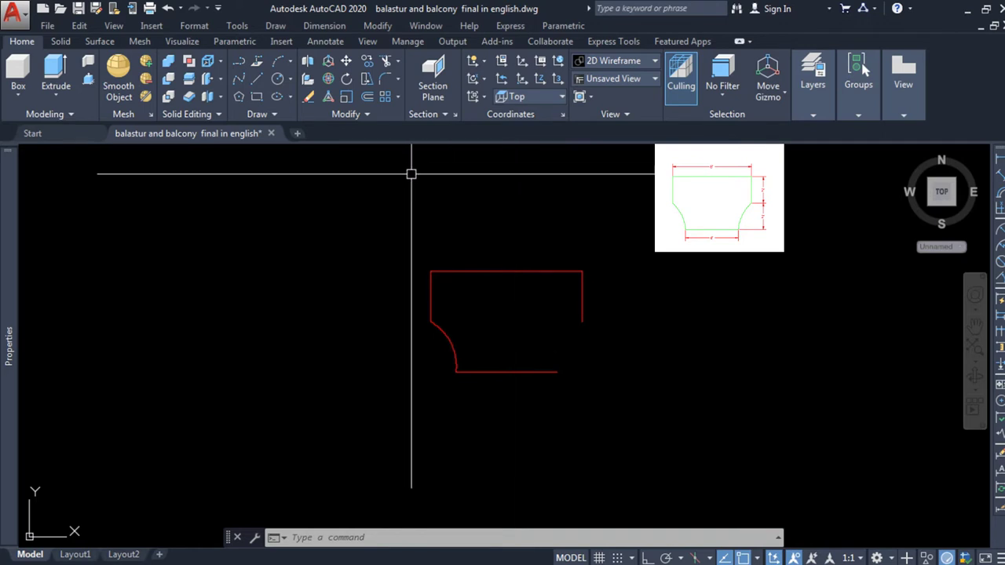
click(367, 115)
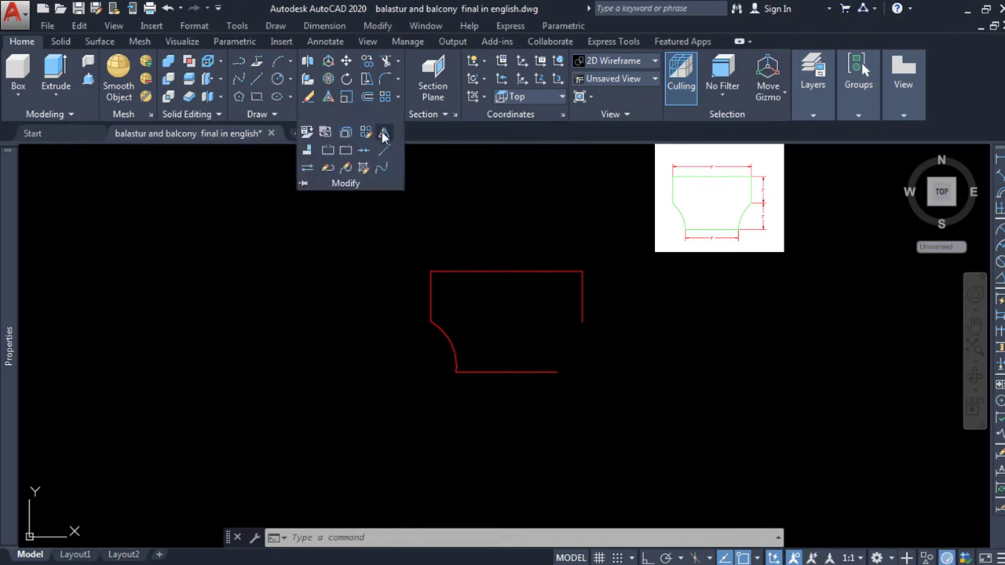
click(384, 135)
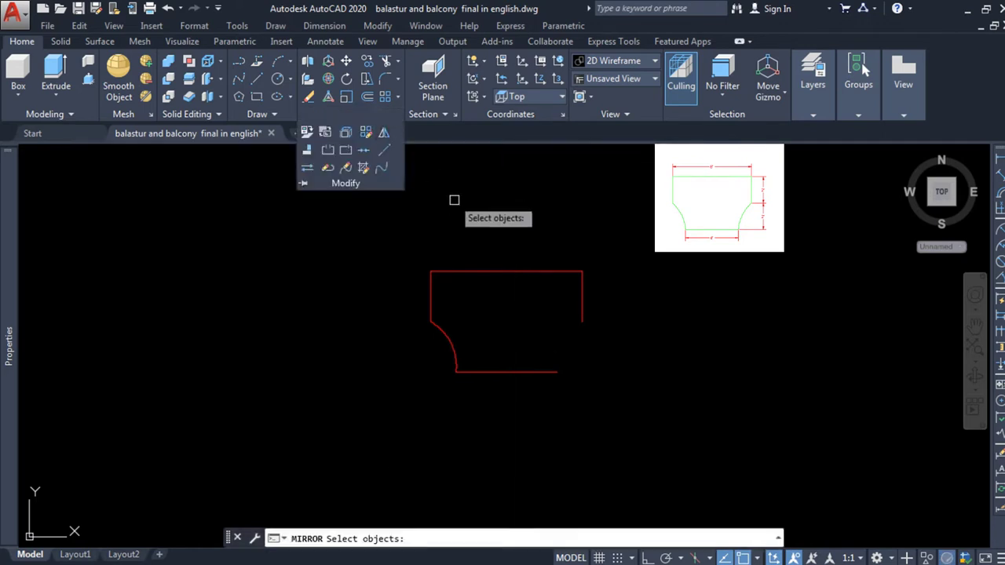
click(450, 342)
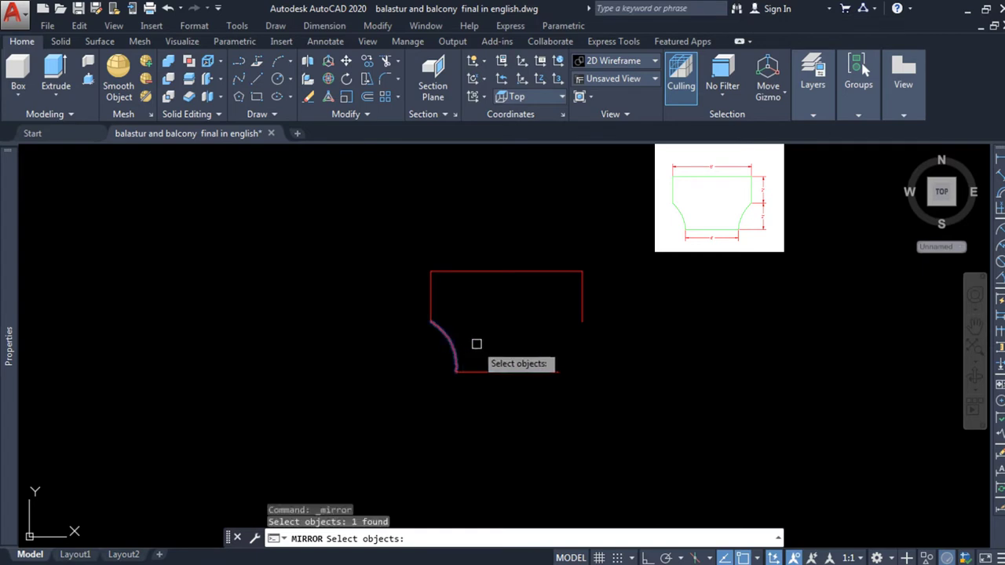
key(Return)
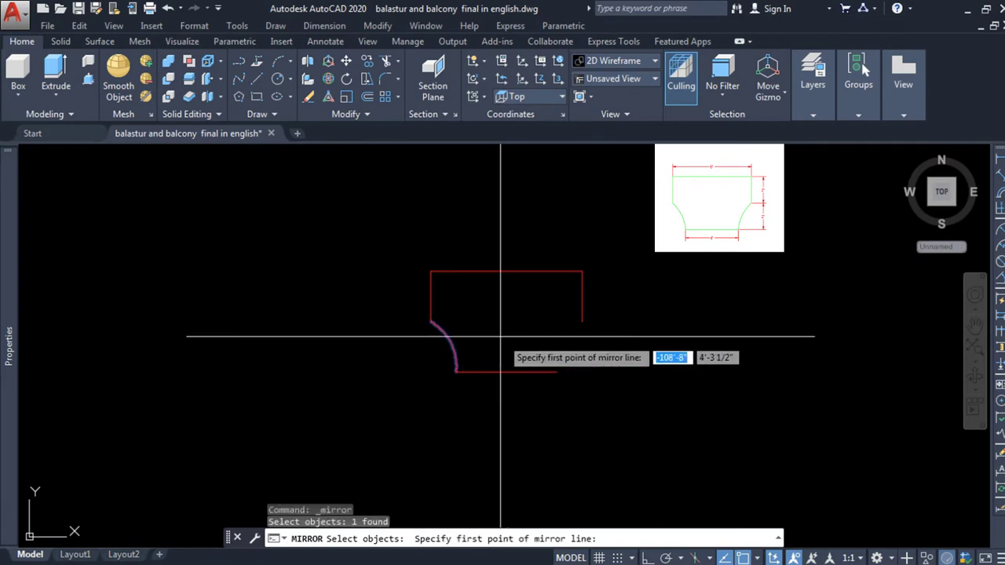
click(507, 272)
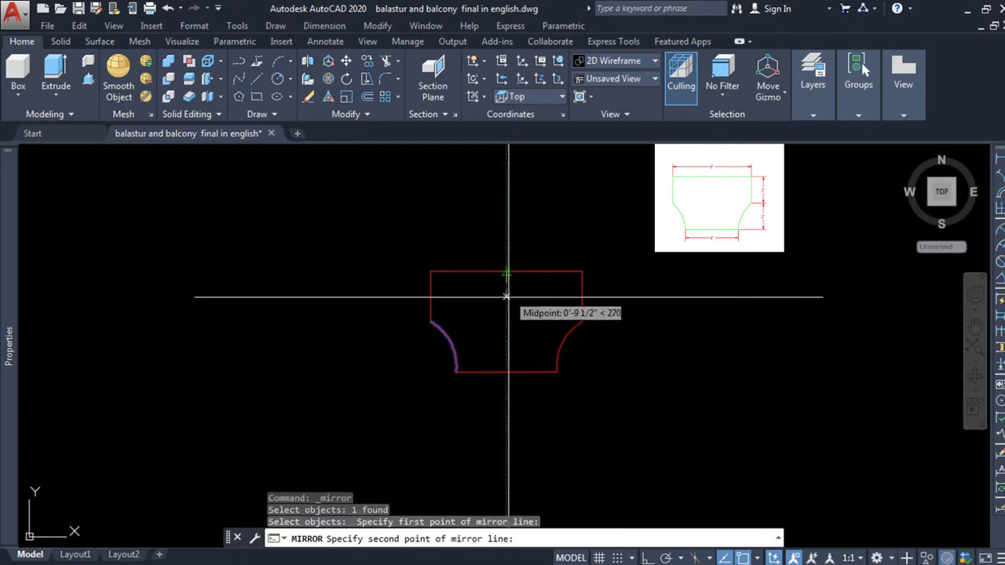
click(506, 373)
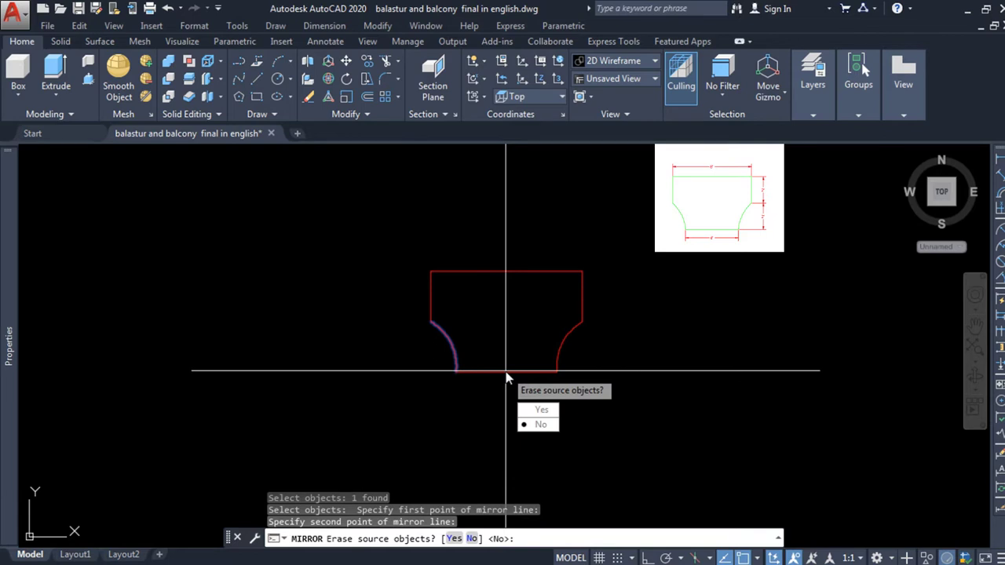
key(Return)
scroll(542, 350, up, 3)
scroll(525, 348, down, 1)
scroll(526, 228, down, 2)
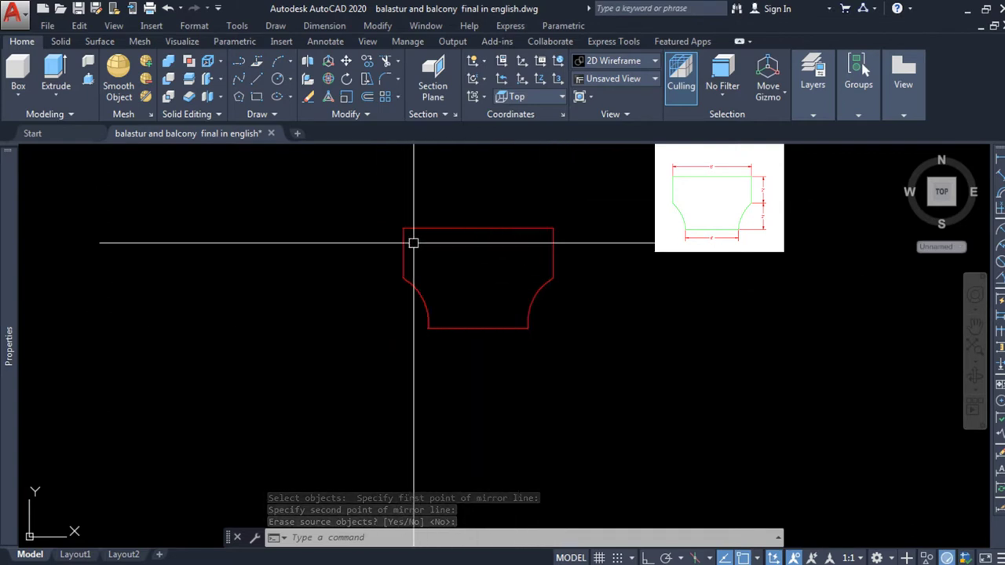
Join all the lines and arcs of the balcony outline into a single closed polyline
scroll(559, 275, up, 2)
scroll(479, 340, down, 2)
scroll(402, 250, up, 2)
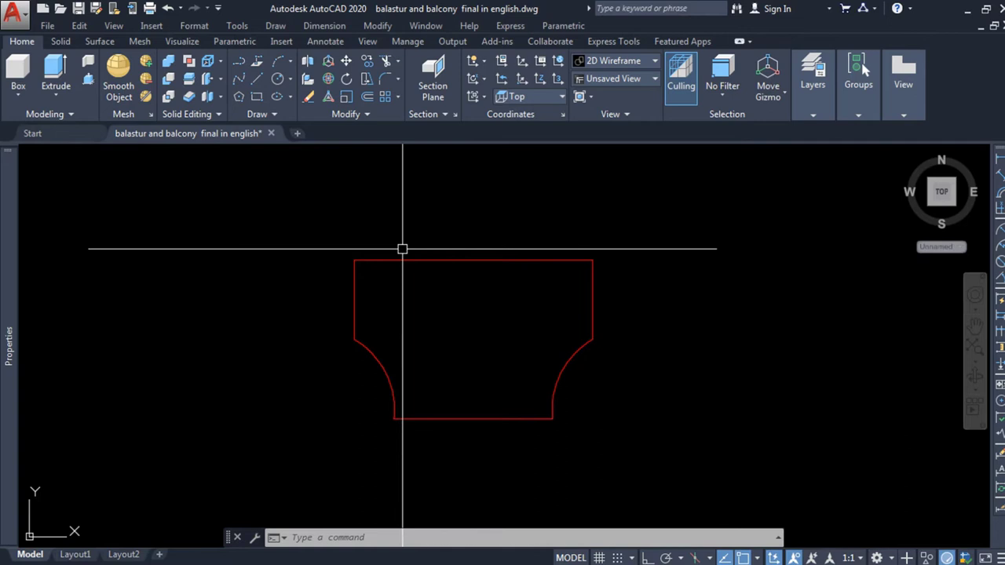
scroll(402, 250, down, 2)
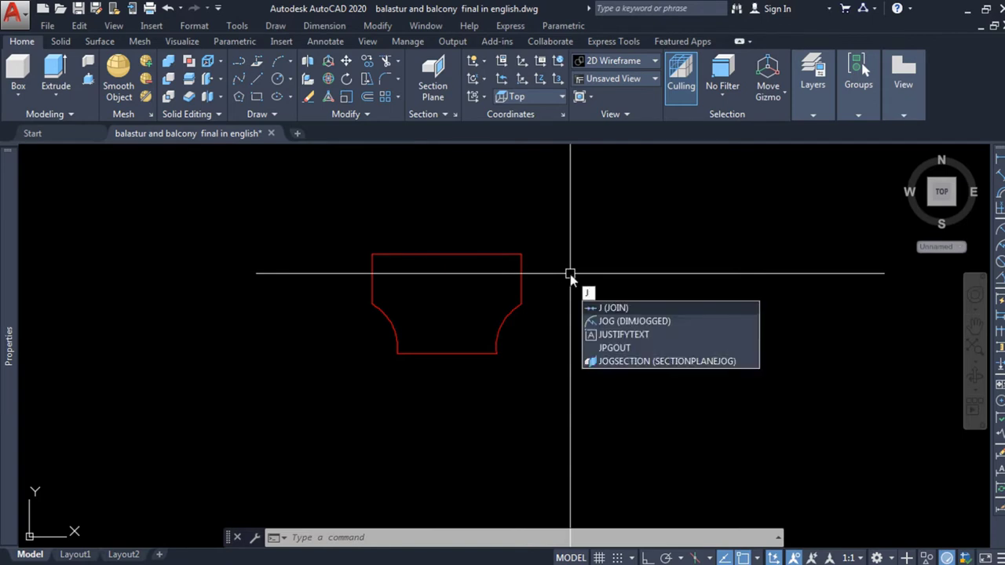
key(Return)
click(562, 236)
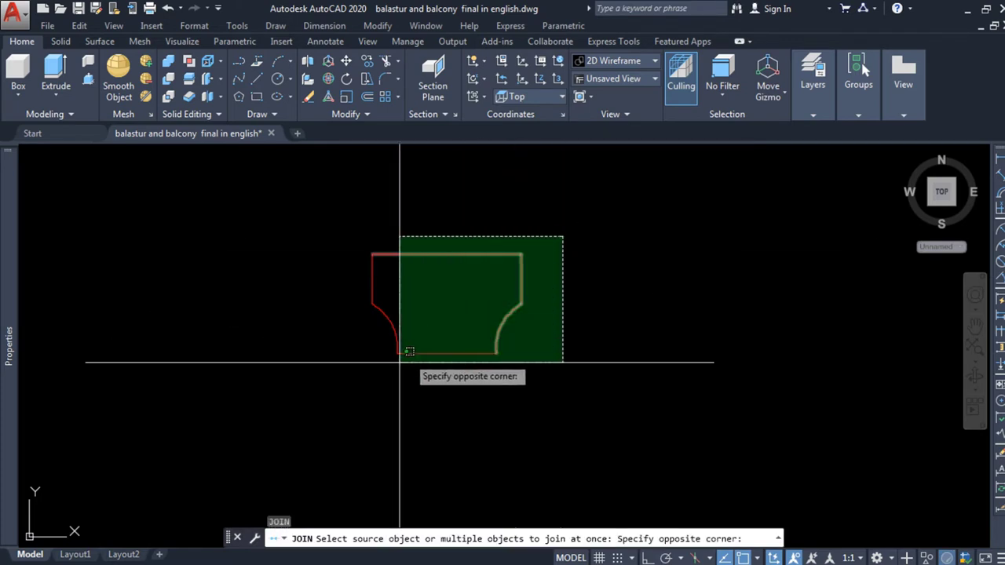
click(332, 389)
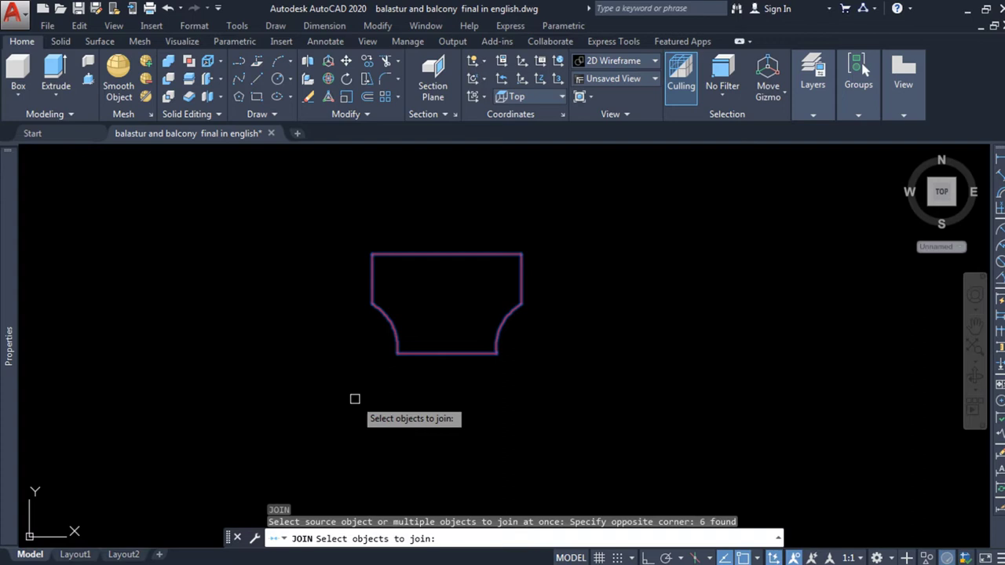
key(Return)
Offset the joined balcony outline 3" to the inside
scroll(408, 348, up, 1)
scroll(485, 288, down, 1)
scroll(517, 278, up, 2)
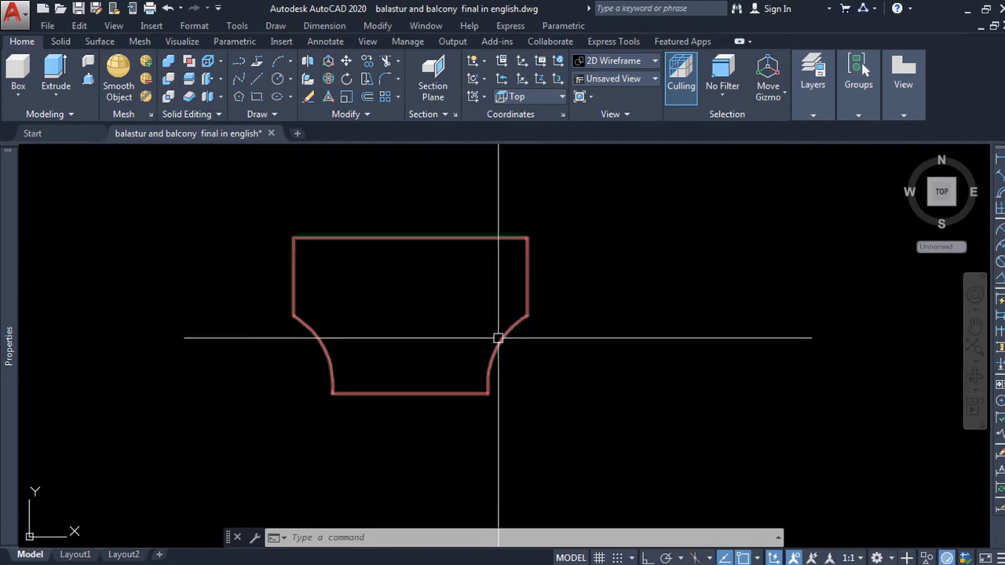
scroll(483, 290, down, 1)
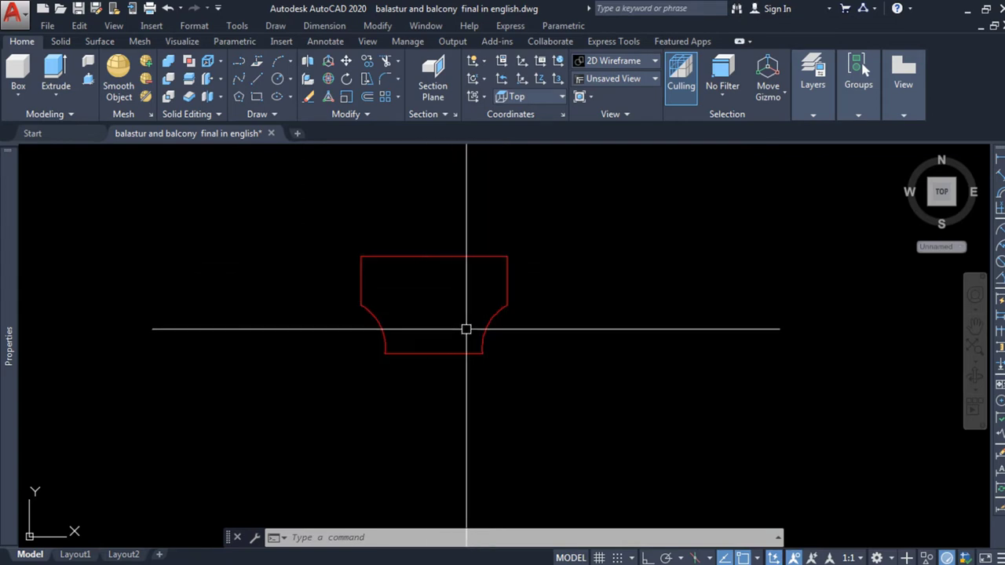
scroll(483, 330, up, 1)
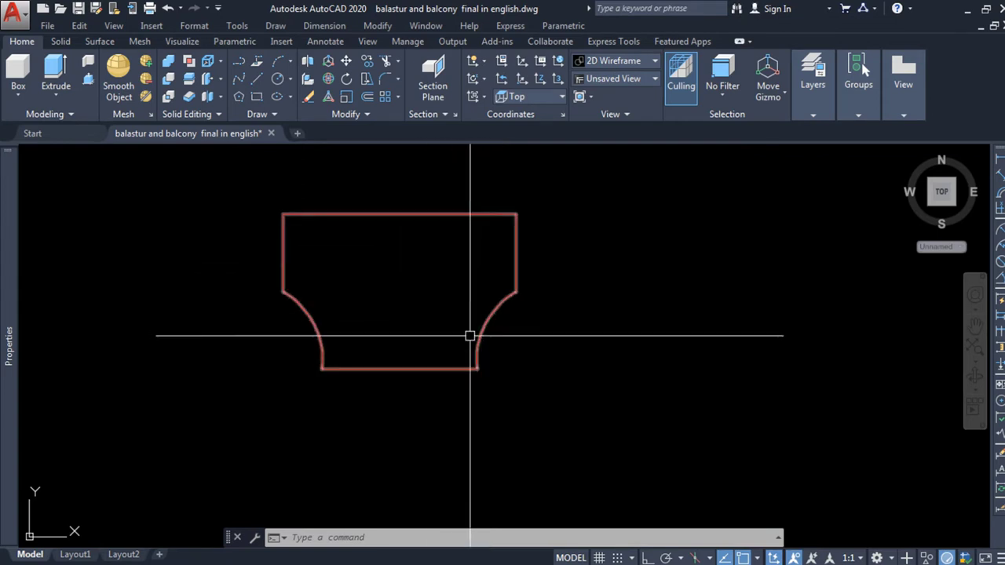
scroll(468, 334, up, 1)
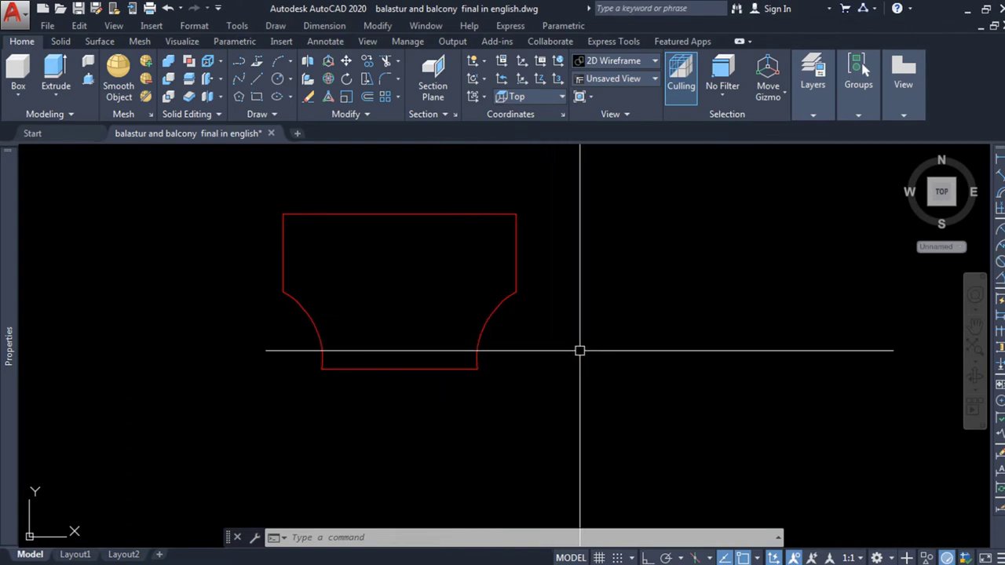
click(368, 95)
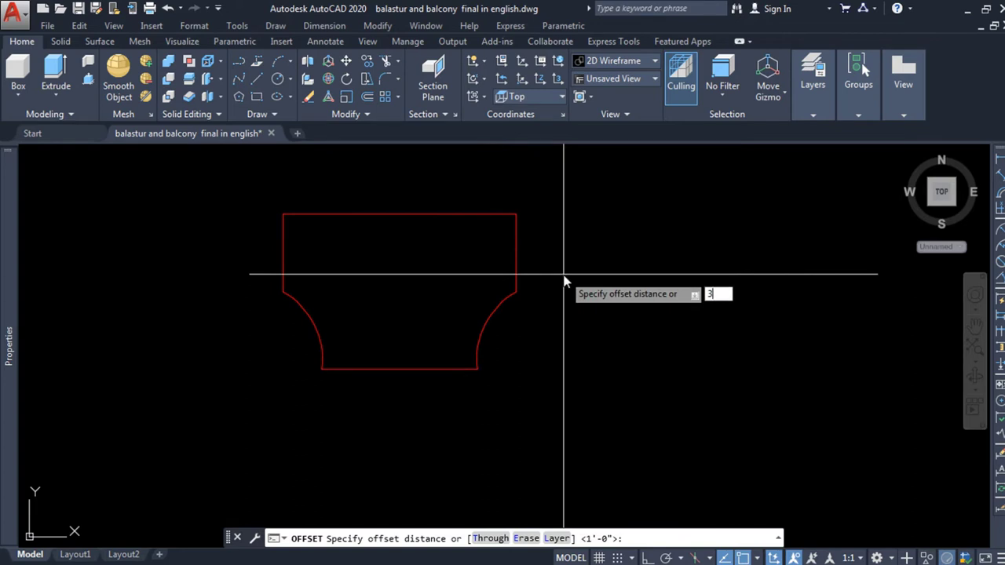
key(Return)
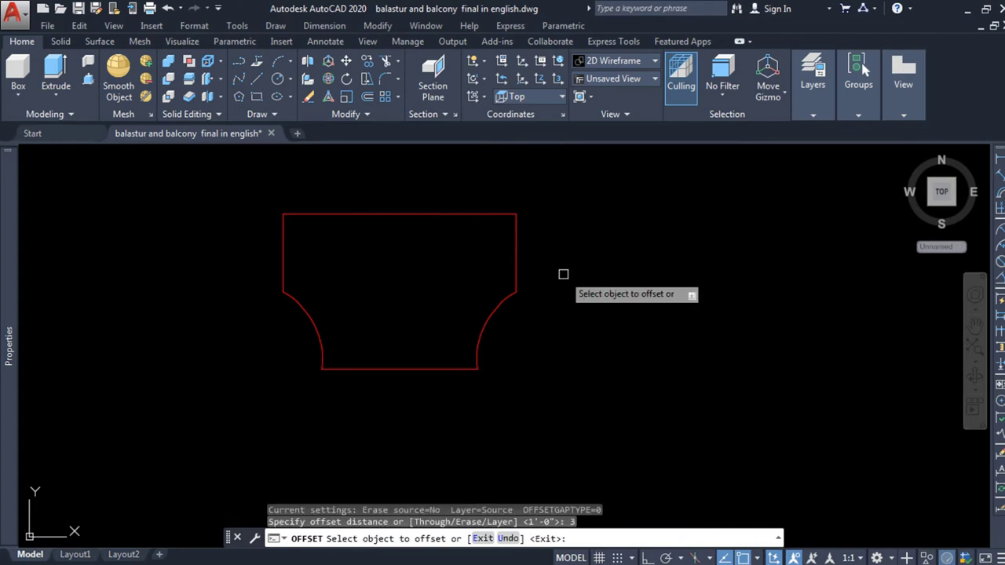
click(515, 245)
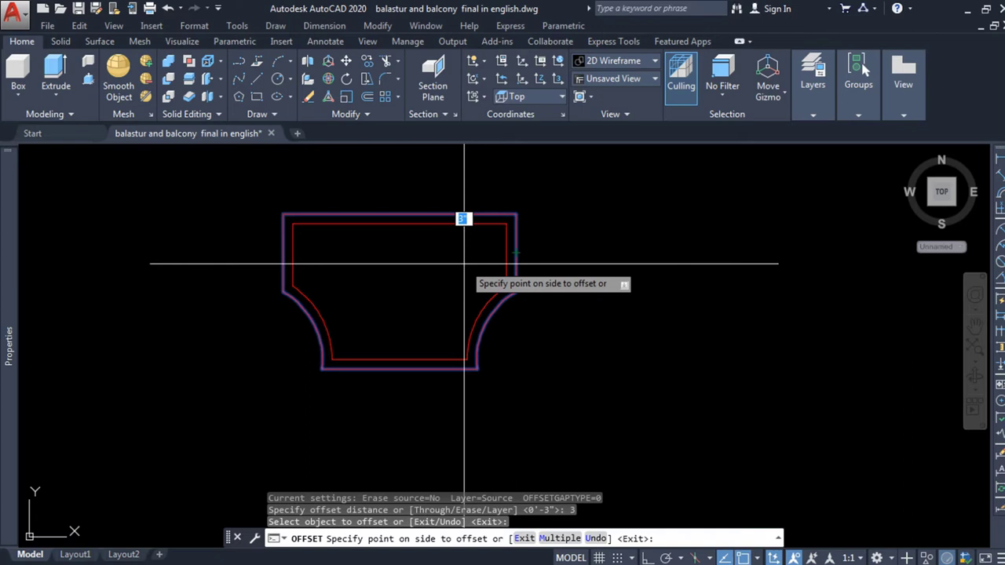
click(464, 263)
key(Escape)
Trim away the top edge of the inner offset outline, using that outline as the cutting edge
scroll(473, 211, up, 7)
scroll(434, 261, down, 4)
scroll(502, 212, down, 2)
scroll(472, 216, up, 2)
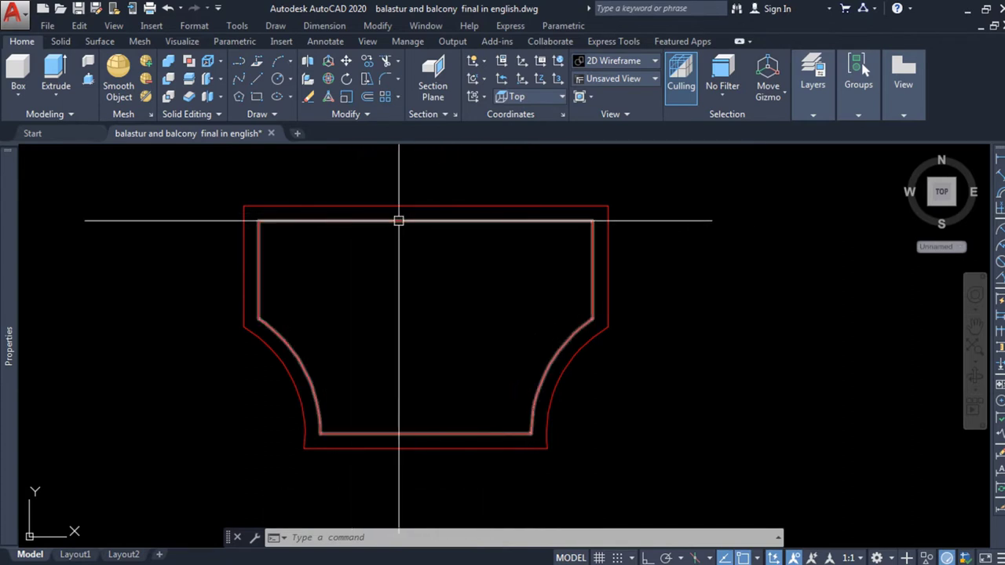
scroll(416, 235, down, 2)
scroll(447, 228, up, 2)
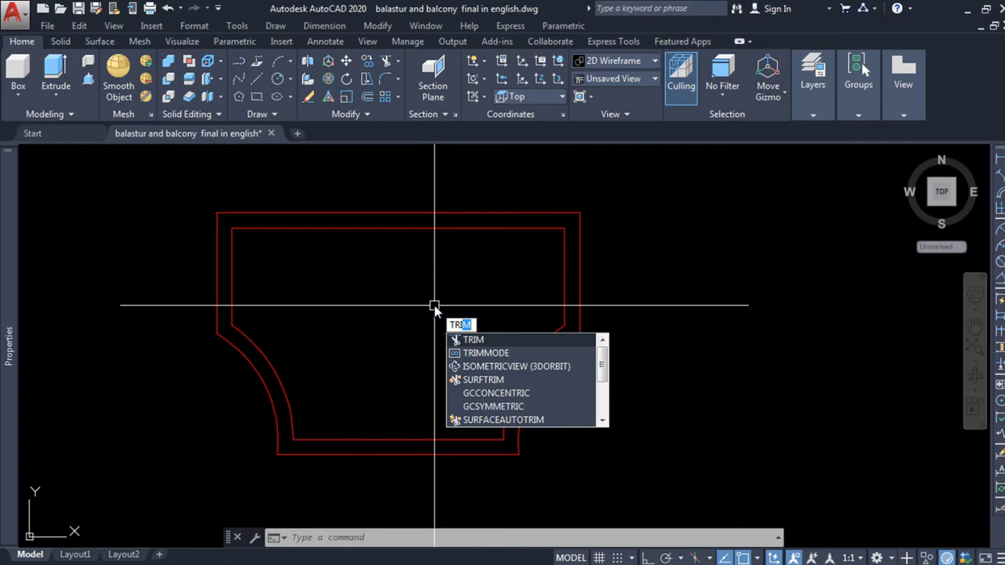
key(Return)
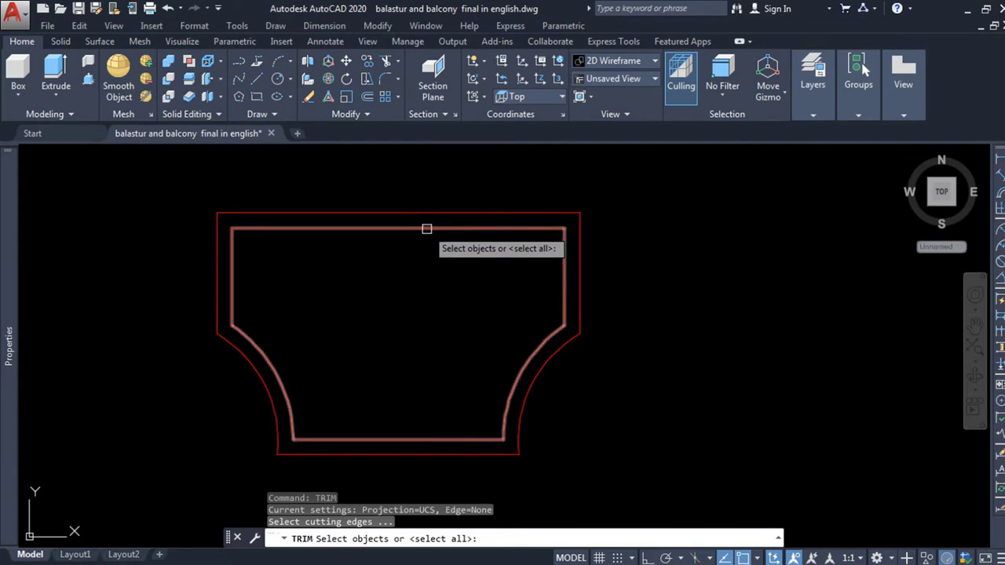
click(426, 229)
key(Return)
scroll(428, 252, down, 3)
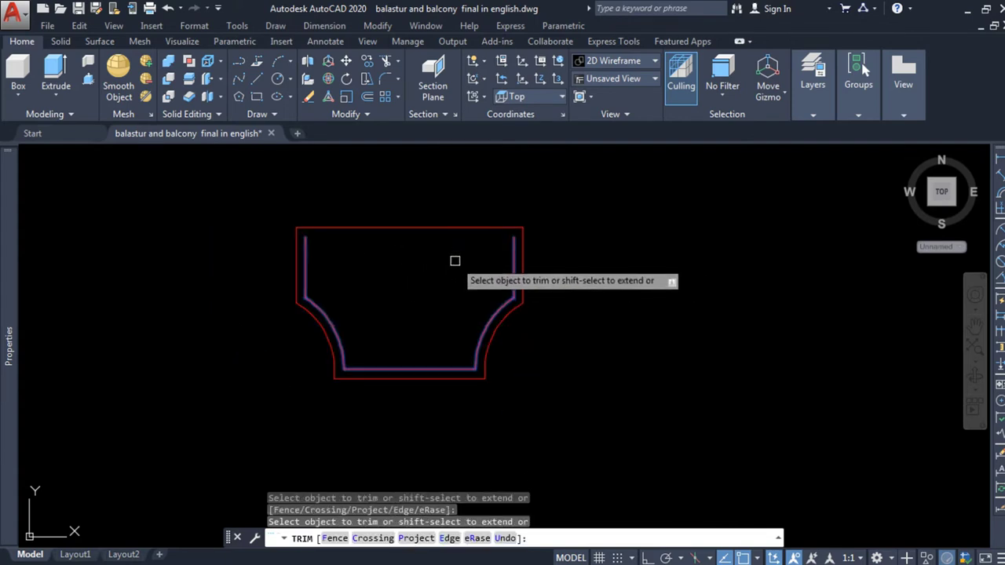
key(Escape)
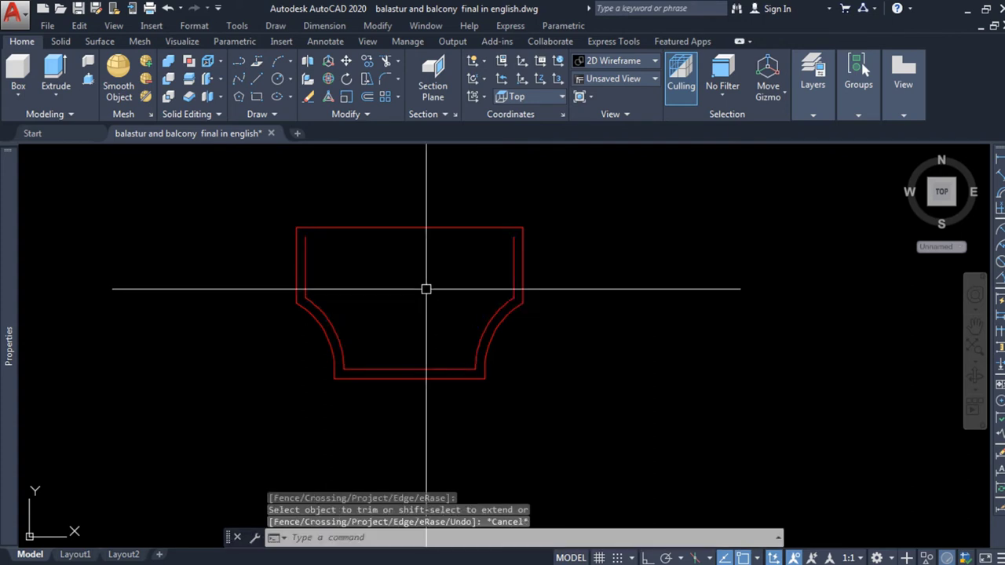
Copy the open inner outline about 10'-7" to the right, using its bottom edge's midpoint as base point
middle_drag(426, 288, 360, 260)
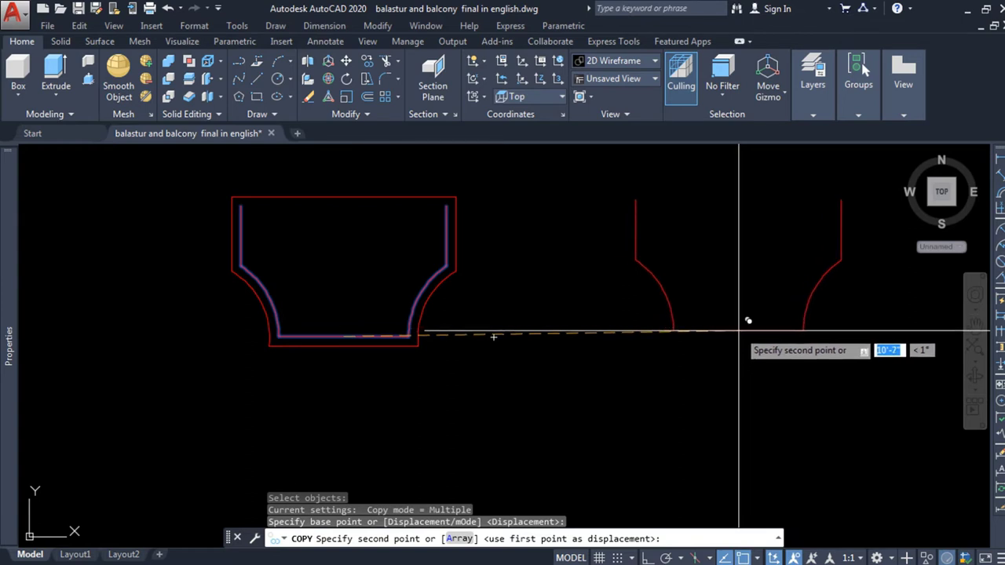
click(739, 333)
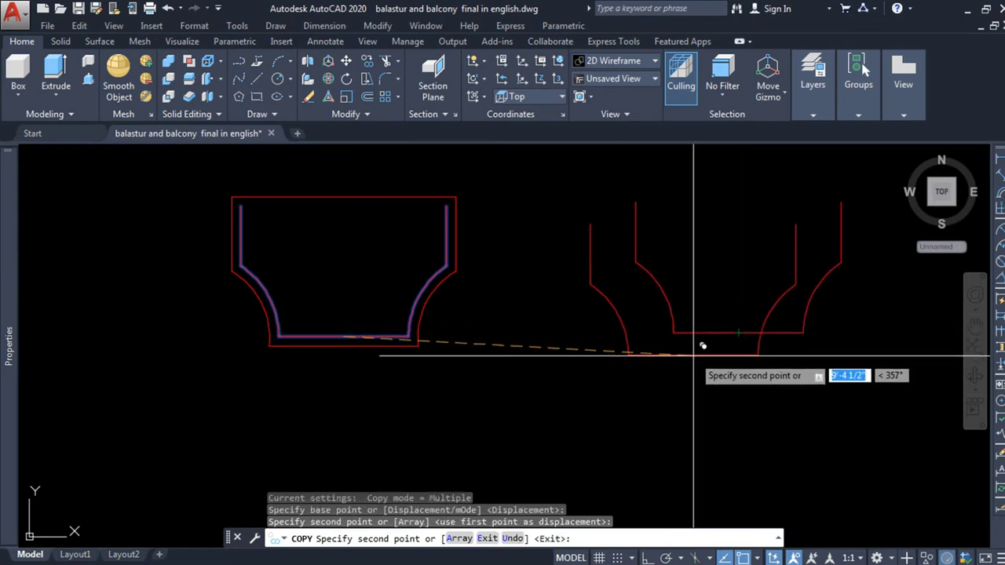
End the copying of the inner outline and switch the drawing to a south-east isometric view
scroll(768, 341, down, 2)
key(Escape)
scroll(471, 325, up, 1)
scroll(470, 280, down, 1)
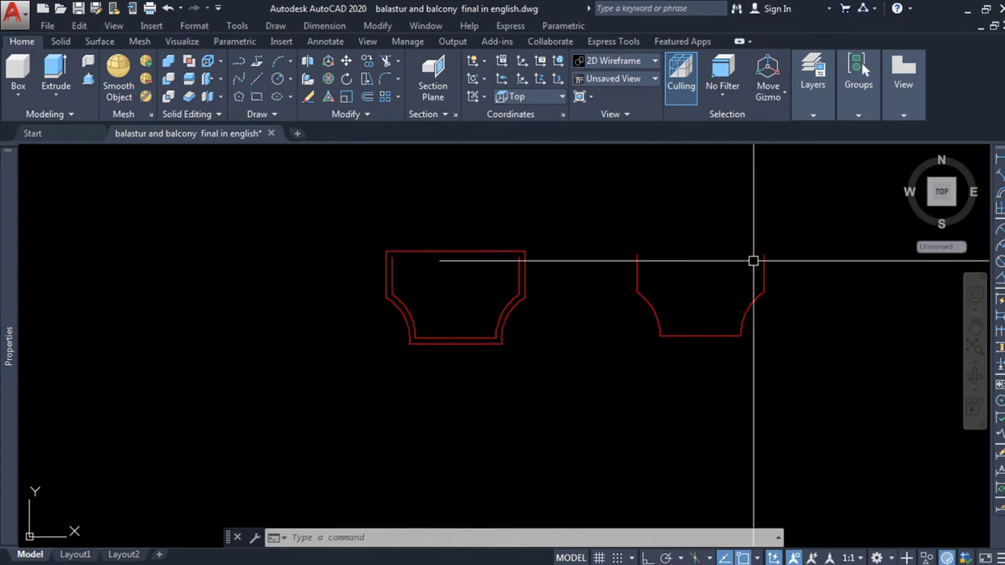
scroll(388, 298, down, 2)
scroll(449, 297, up, 4)
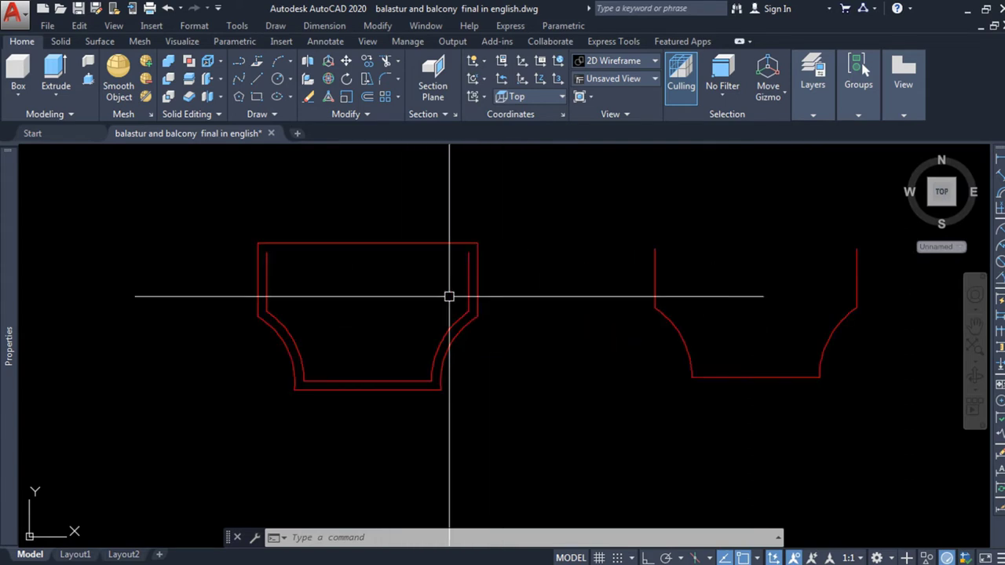
click(958, 209)
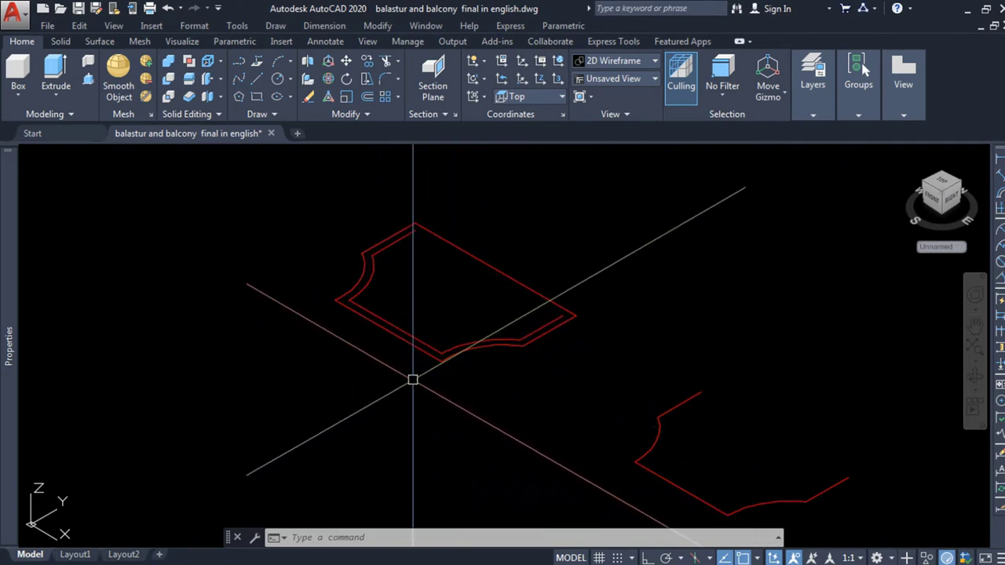
scroll(417, 377, up, 3)
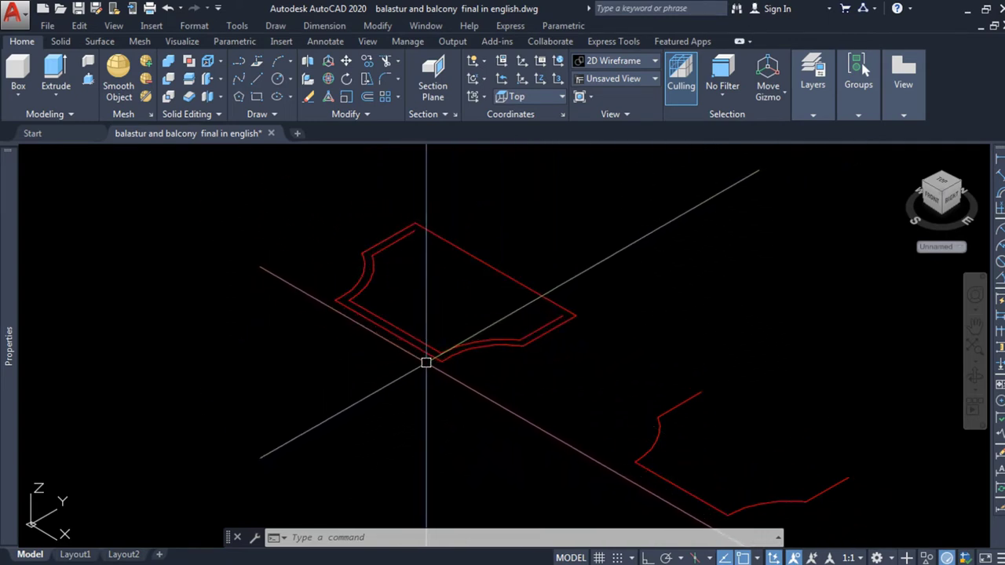
scroll(429, 378, down, 2)
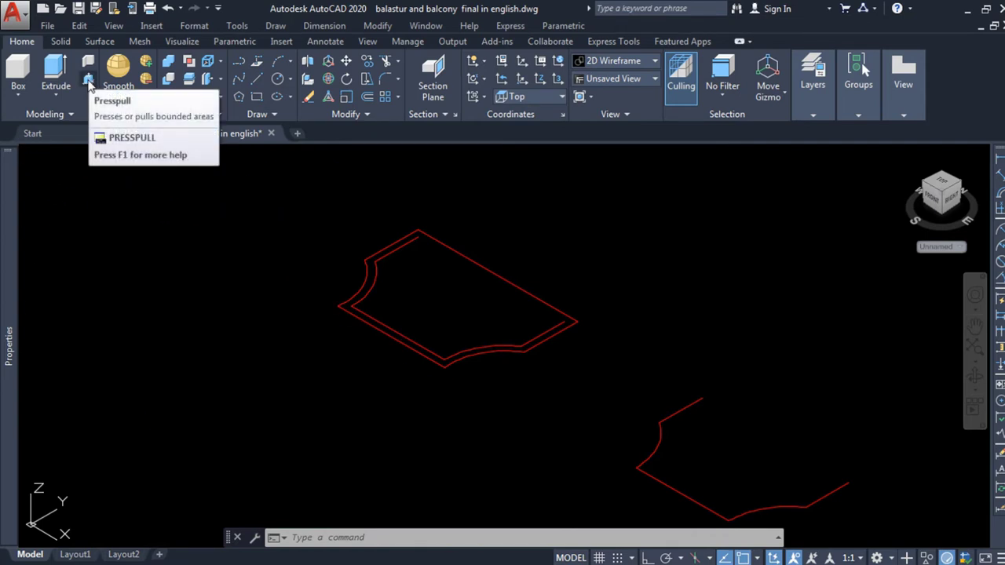
Presspull the closed outer balcony outline 6" downward into a solid slab
click(89, 82)
scroll(448, 367, up, 2)
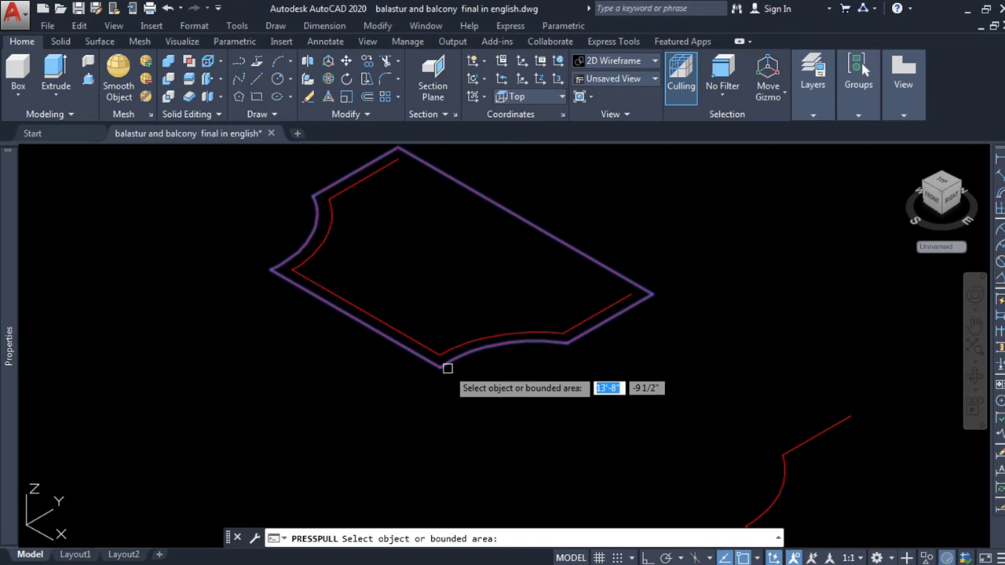
click(444, 364)
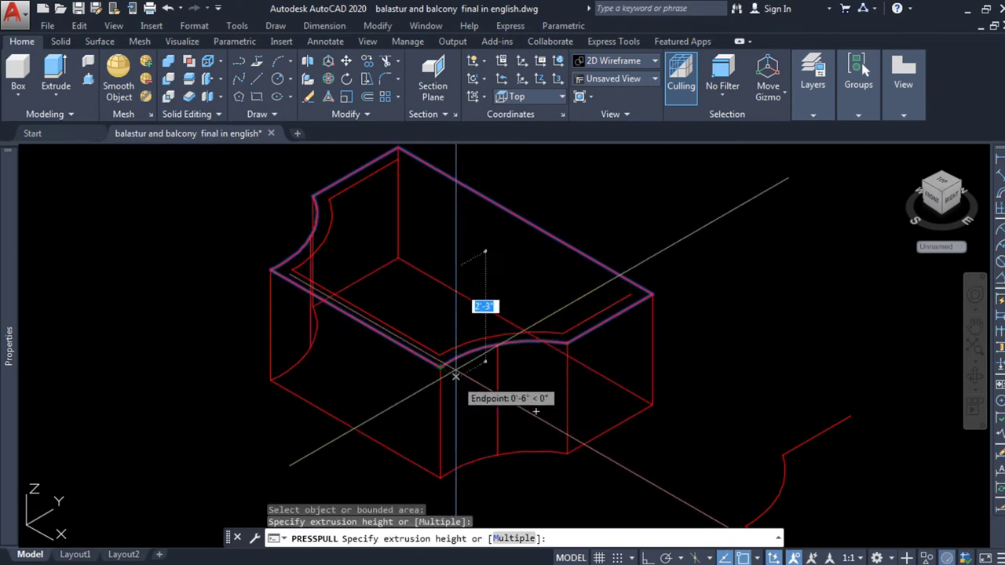
scroll(495, 385, down, 2)
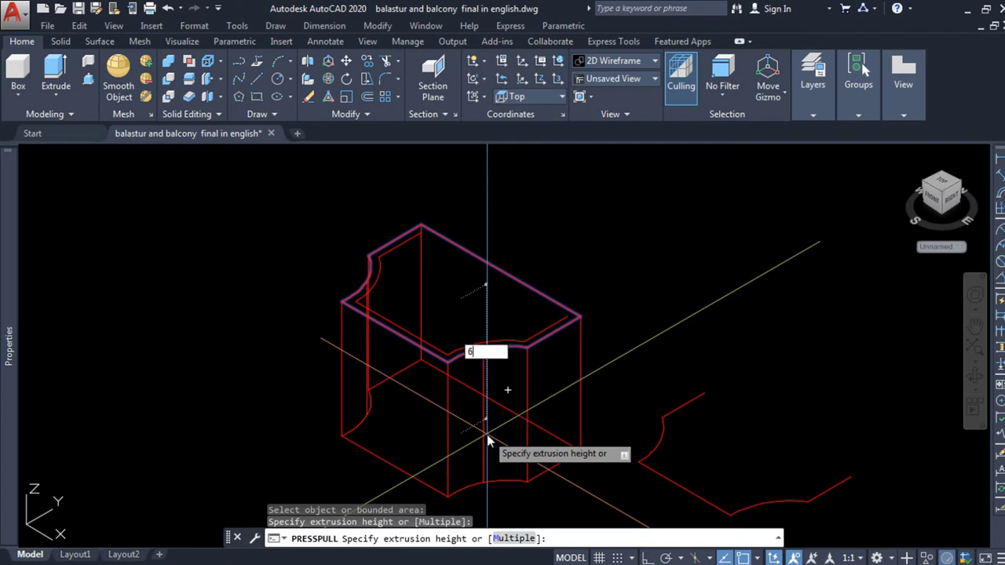
key(Return)
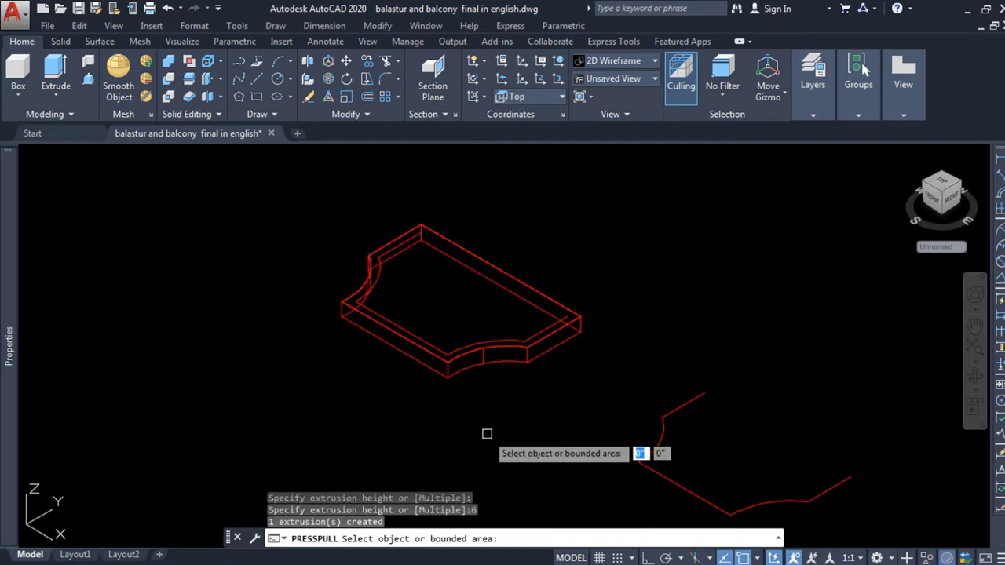
key(Escape)
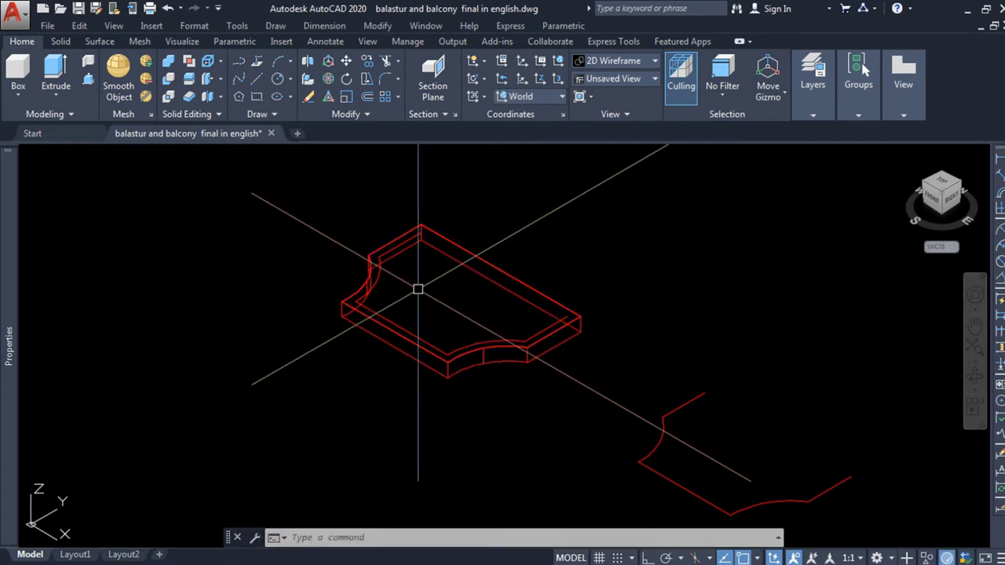
Set the visual style to Conceptual to display the balcony slab shaded
click(107, 156)
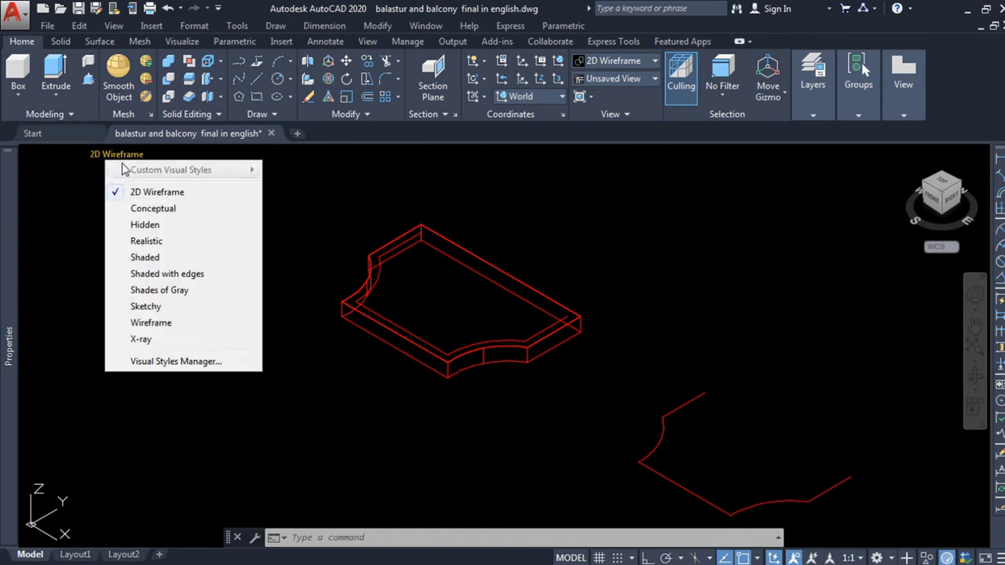
click(154, 211)
scroll(538, 344, down, 2)
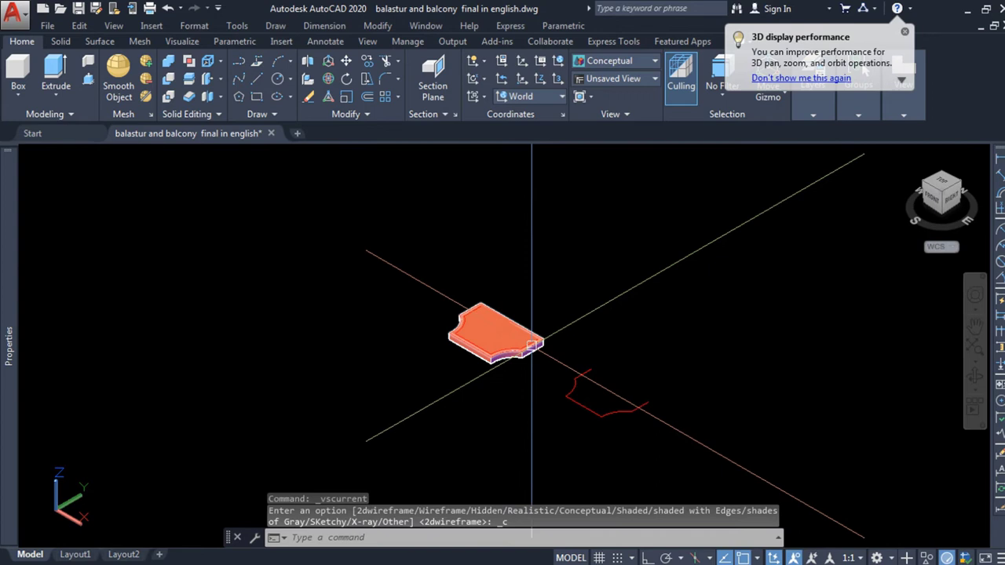
scroll(538, 344, up, 5)
scroll(470, 289, down, 3)
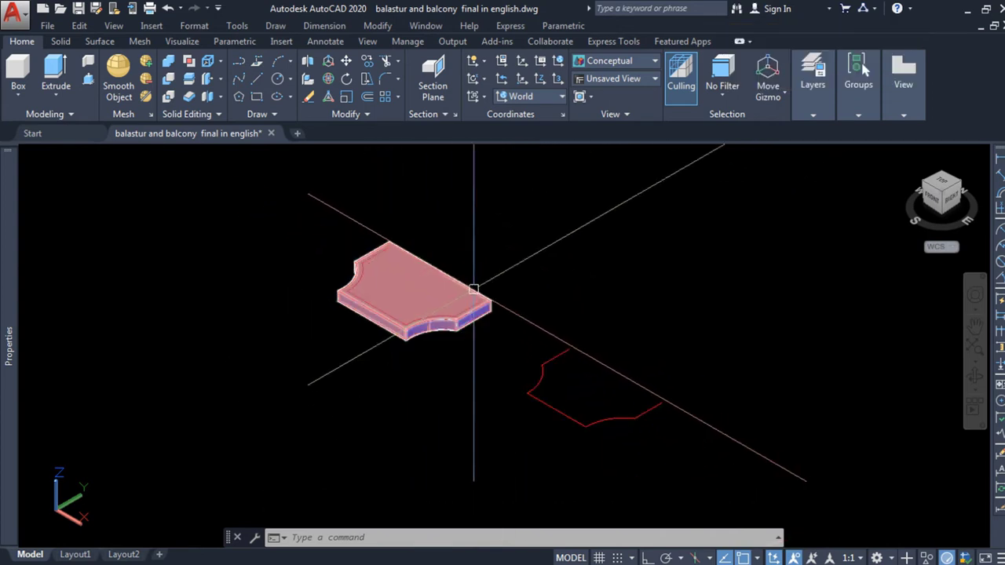
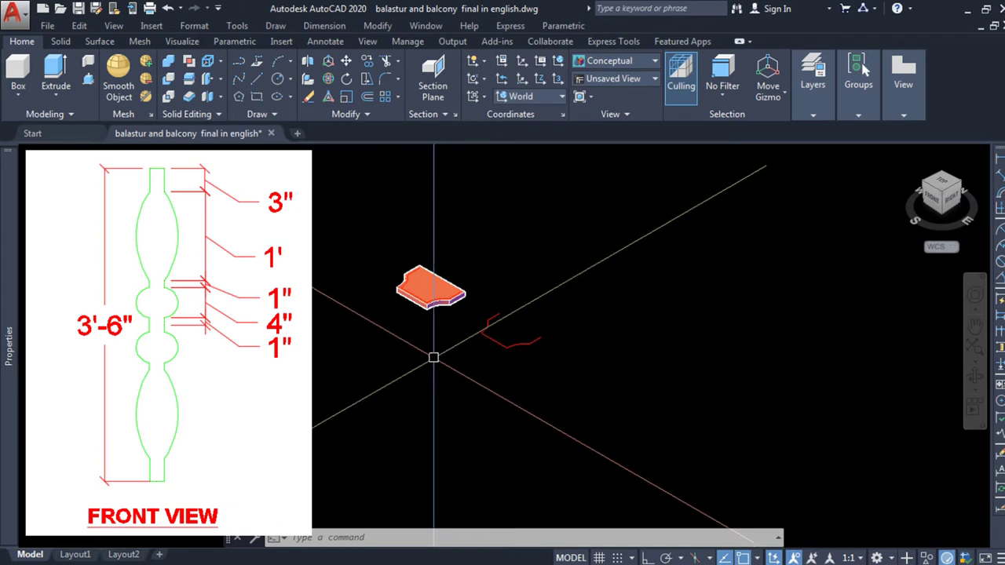
Return to the top view and erase the two leftover objects beside the short horizontal line in the empty area
scroll(508, 280, down, 2)
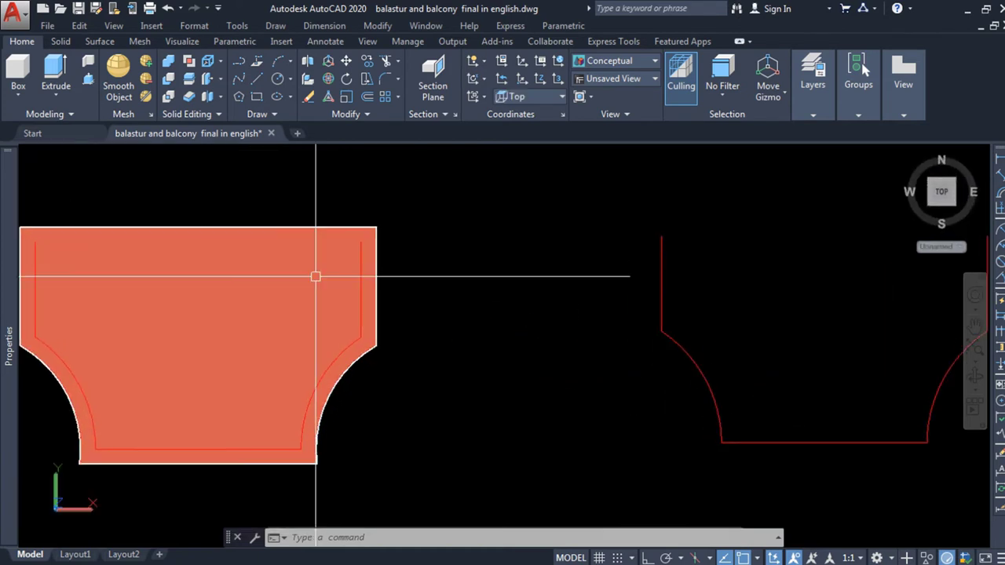
scroll(314, 213, down, 6)
scroll(397, 350, up, 1)
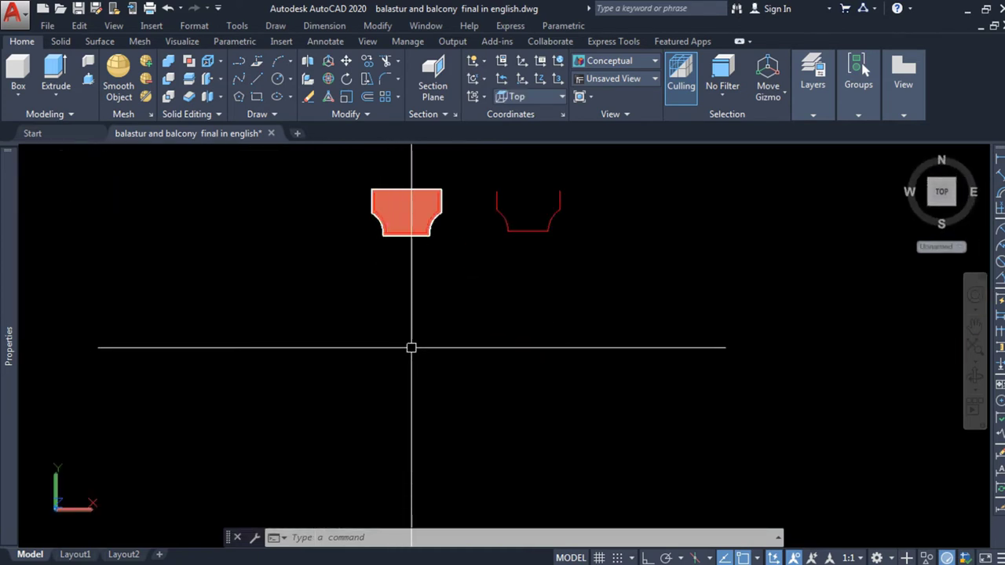
scroll(448, 322, down, 2)
scroll(422, 361, up, 1)
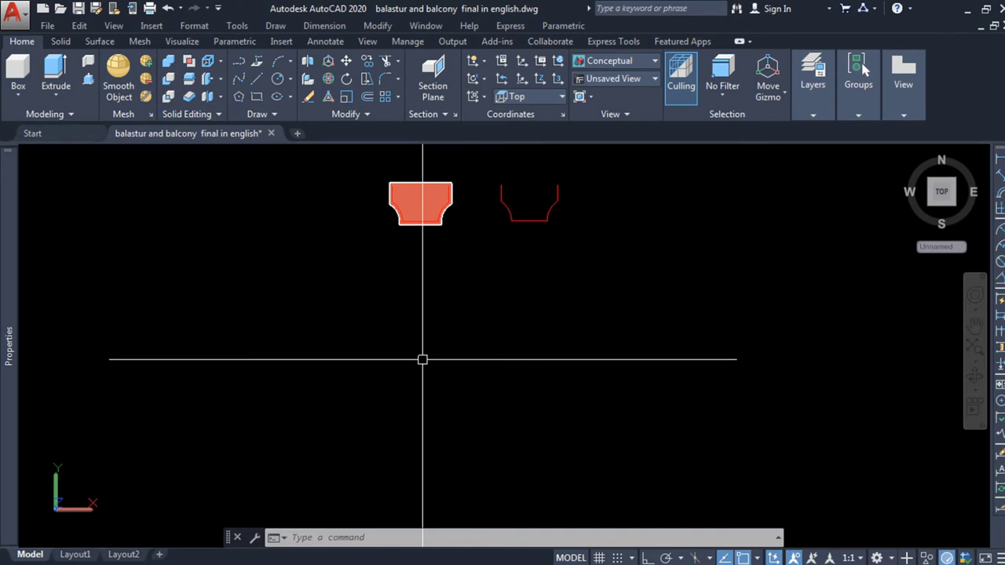
scroll(471, 344, up, 1)
scroll(436, 293, down, 1)
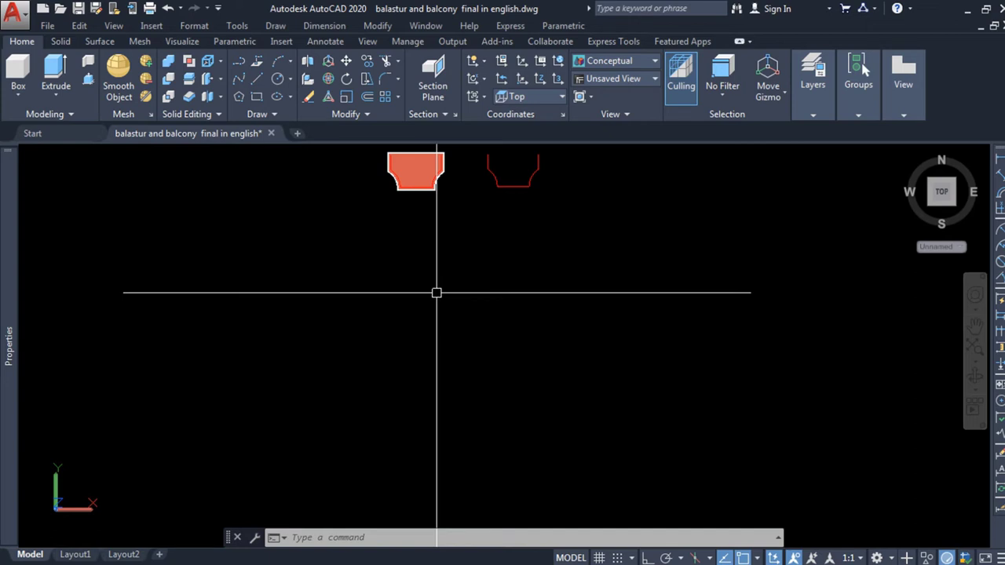
scroll(436, 293, down, 5)
click(684, 217)
click(610, 269)
key(Delete)
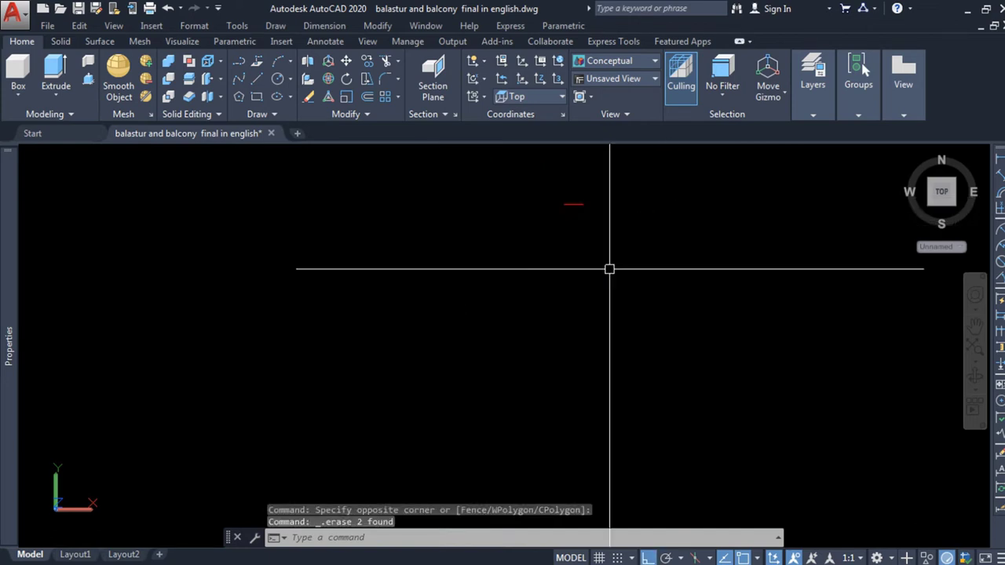
Offset the short horizontal line repeatedly downward to make seven more baluster guide lines, starting with 6" spacing
scroll(596, 203, up, 2)
scroll(585, 216, up, 1)
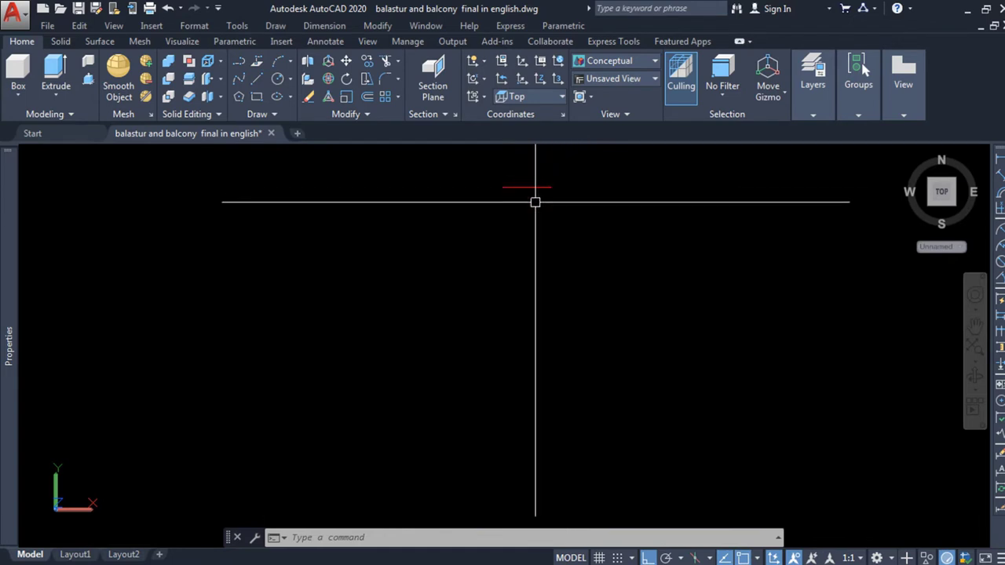
scroll(738, 229, down, 3)
scroll(640, 236, up, 2)
scroll(644, 241, up, 1)
scroll(597, 225, down, 1)
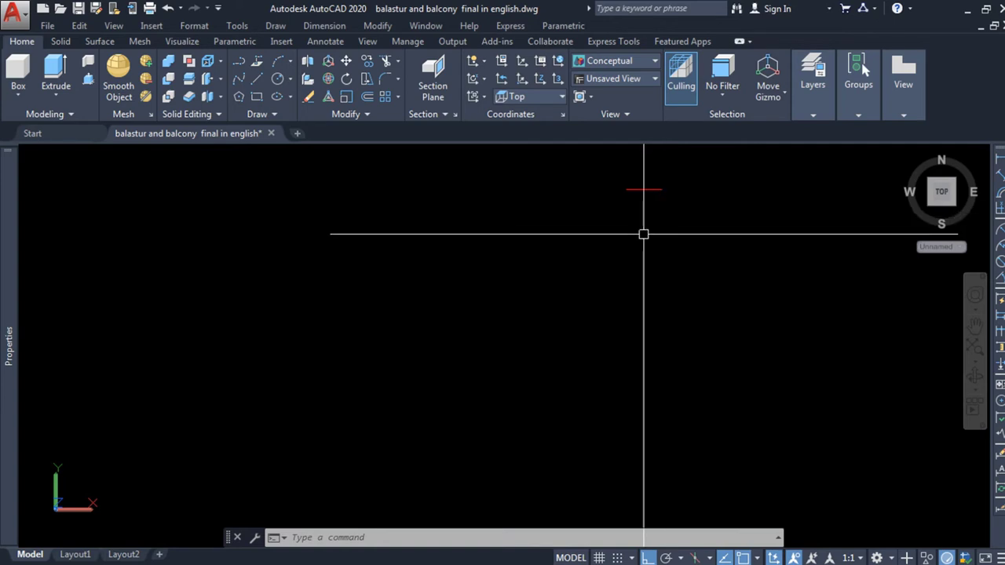
click(367, 96)
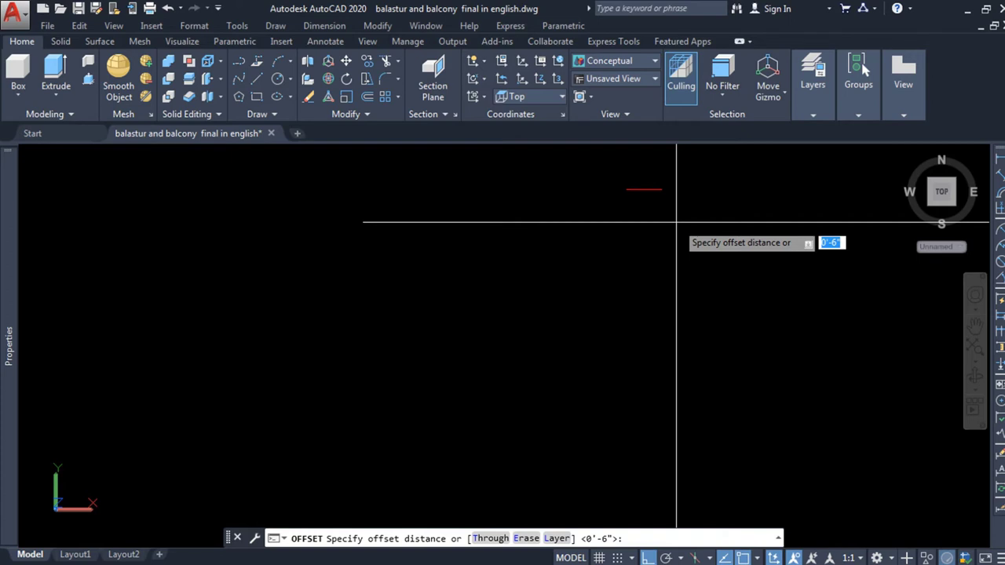
key(Escape)
scroll(677, 222, down, 3)
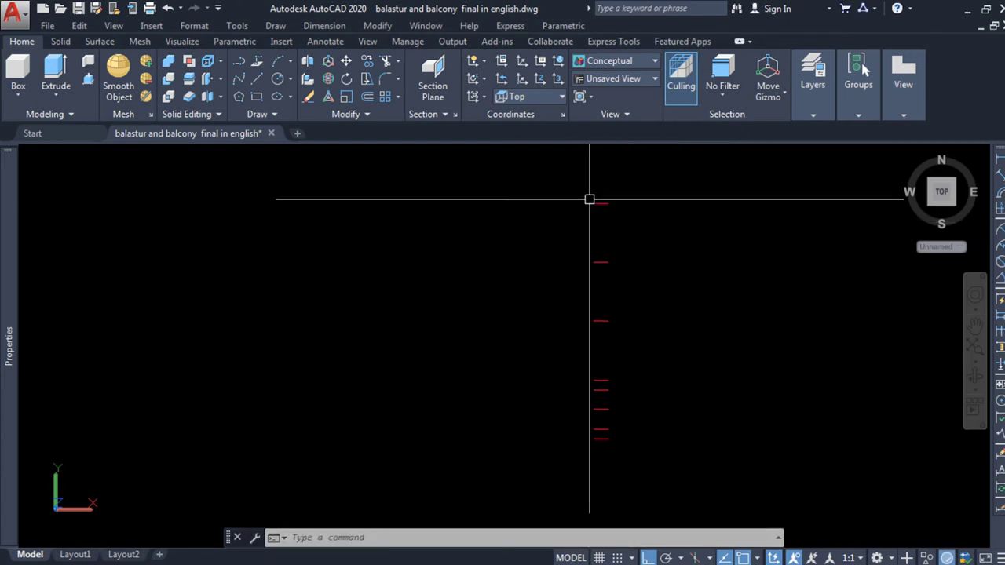
scroll(581, 204, up, 5)
scroll(543, 202, down, 4)
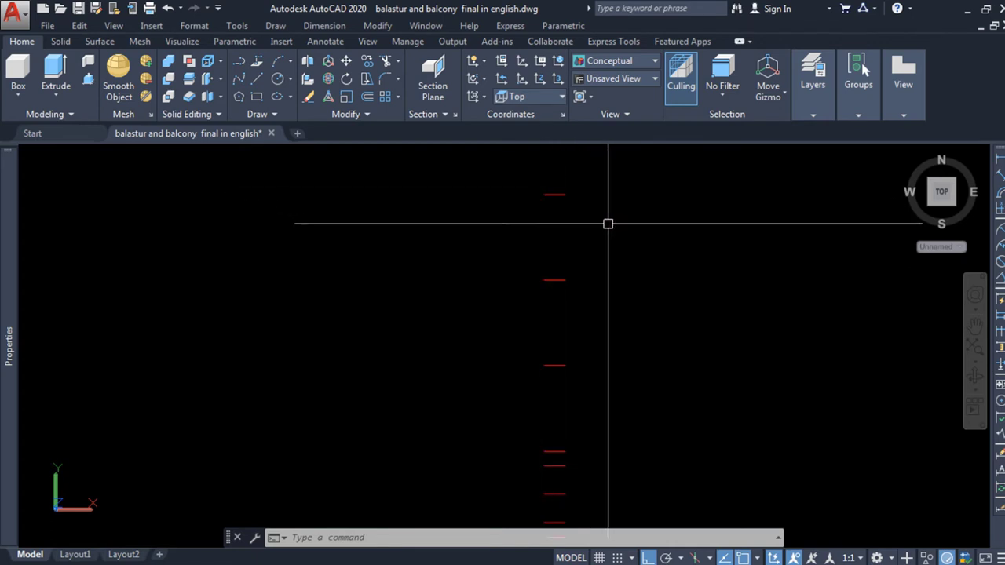
middle_drag(596, 203, 680, 202)
scroll(680, 202, down, 1)
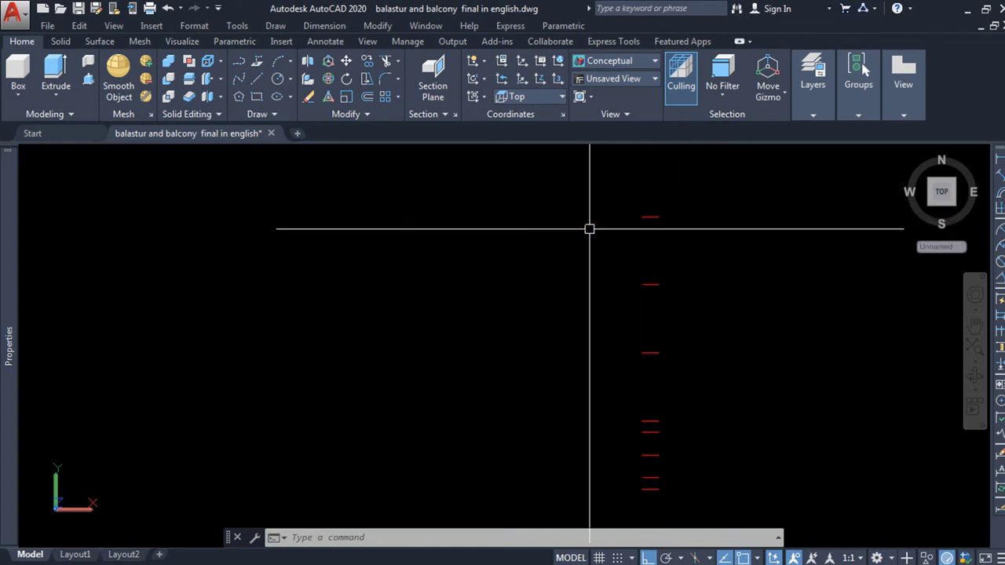
Start a polyline at the left end of the top guide line and run it straight down 6" to the second guide line
click(239, 62)
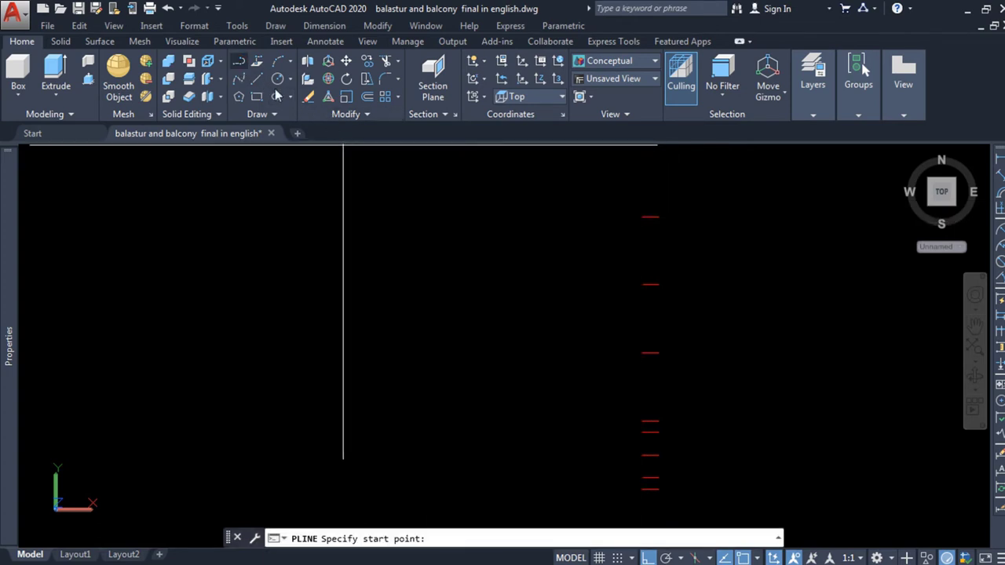
scroll(678, 231, down, 2)
scroll(660, 234, up, 2)
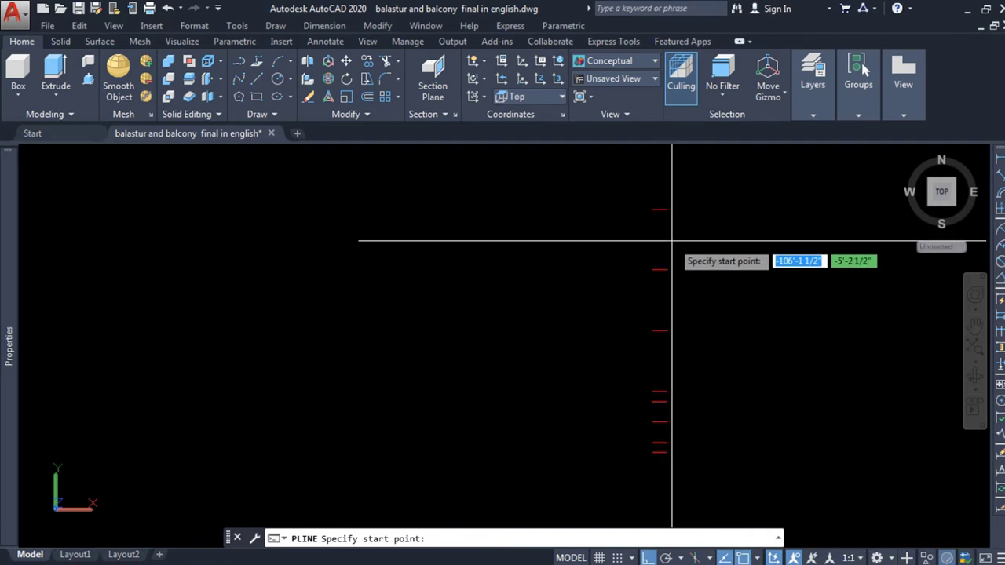
scroll(664, 210, down, 1)
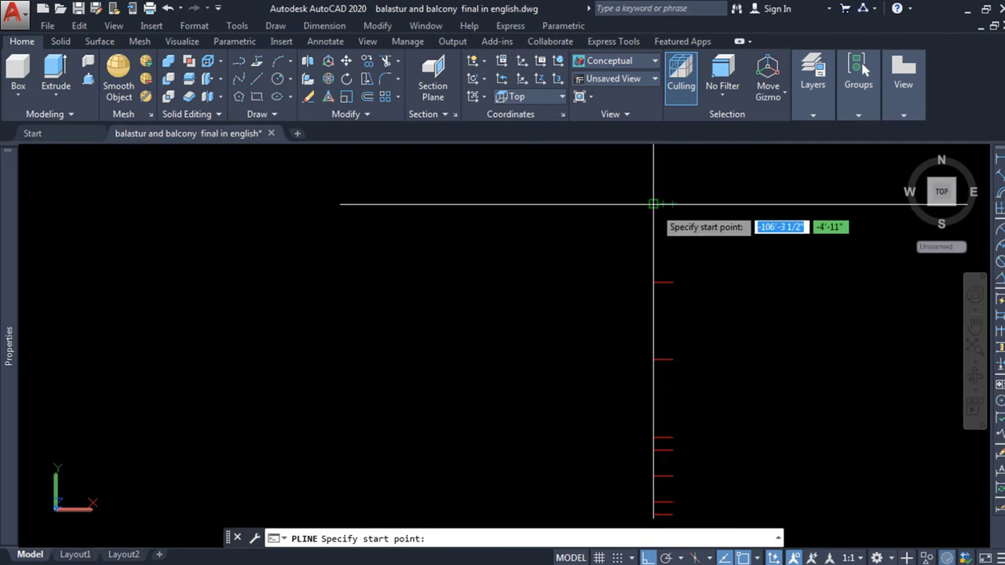
click(654, 204)
scroll(652, 280, down, 2)
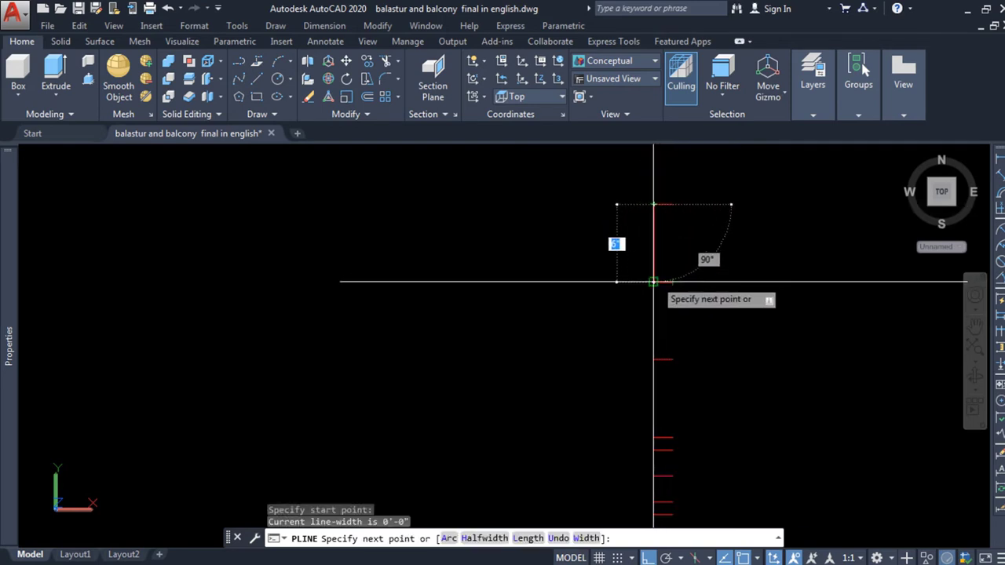
click(654, 252)
scroll(668, 275, up, 3)
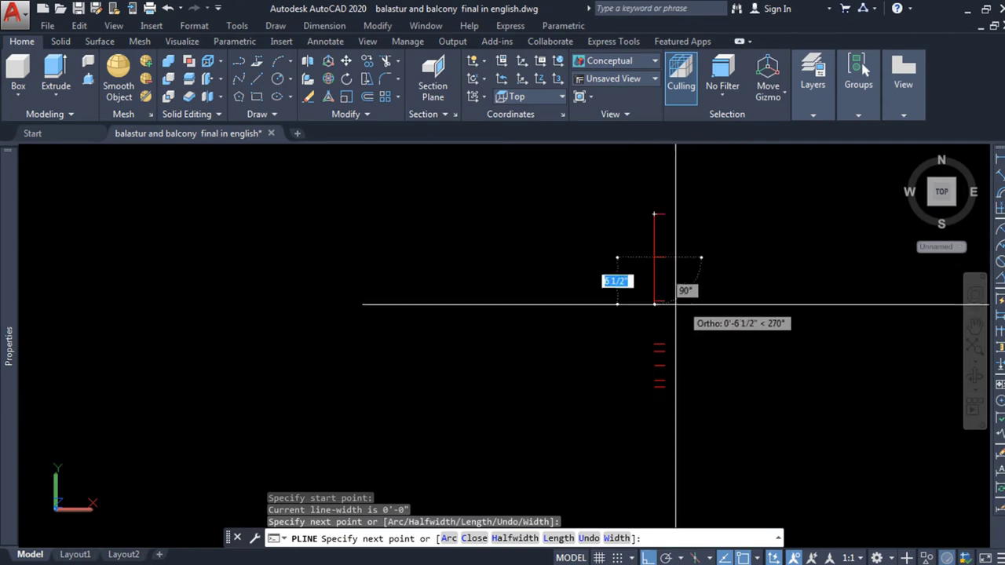
scroll(665, 292, down, 3)
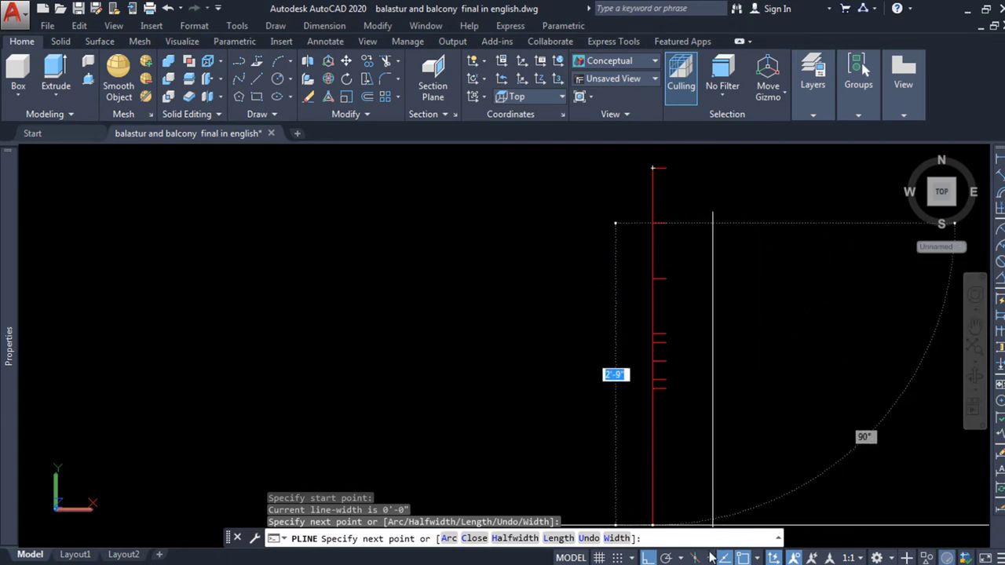
With ortho off, add a polyline arc through the right end of the third guide line to the fourth line's left end
click(647, 558)
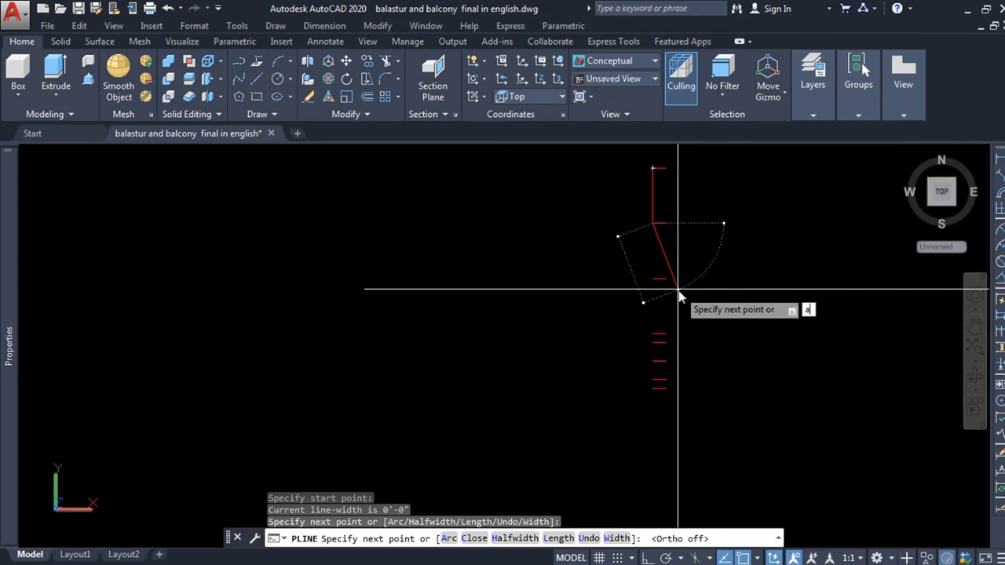
key(Return)
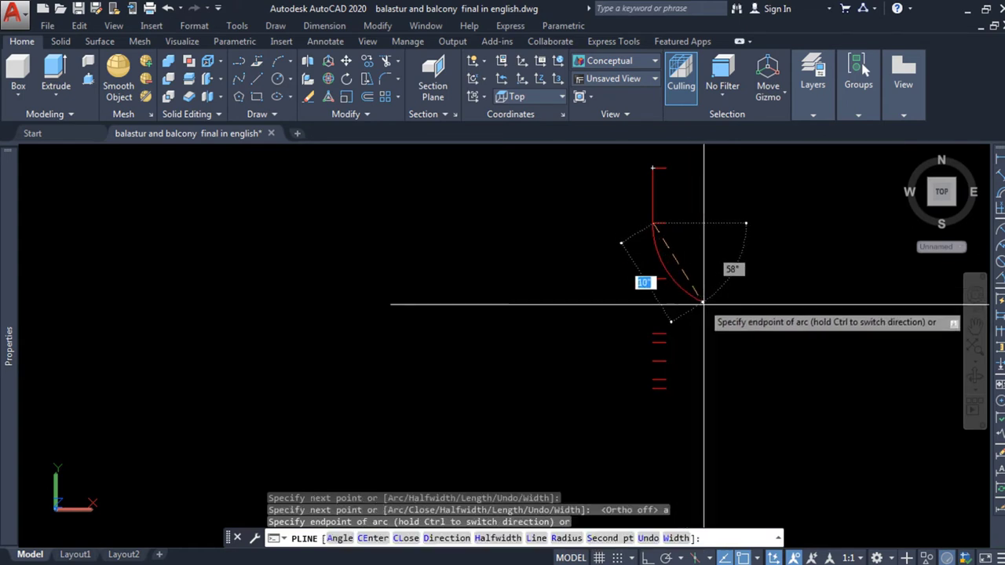
click(604, 538)
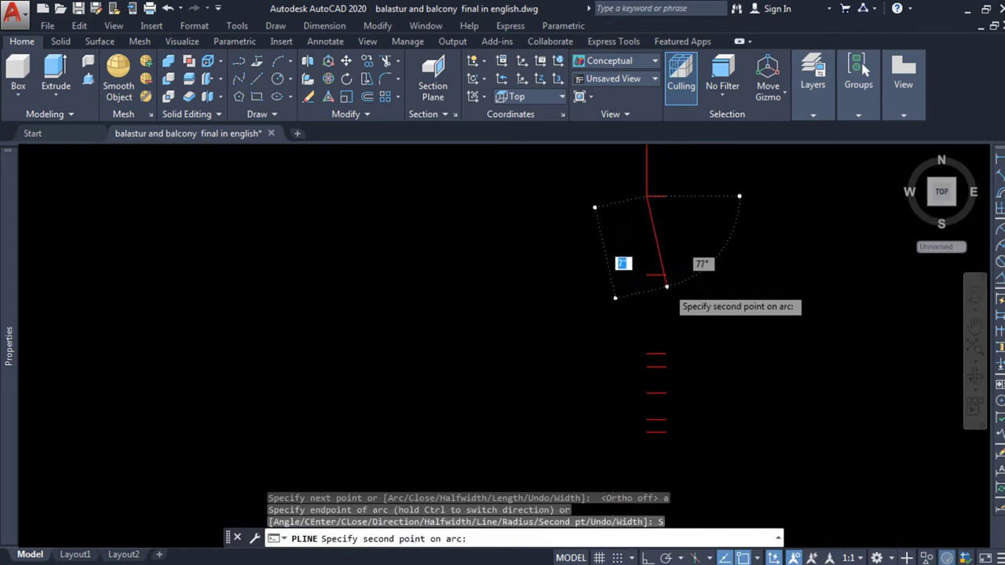
click(666, 275)
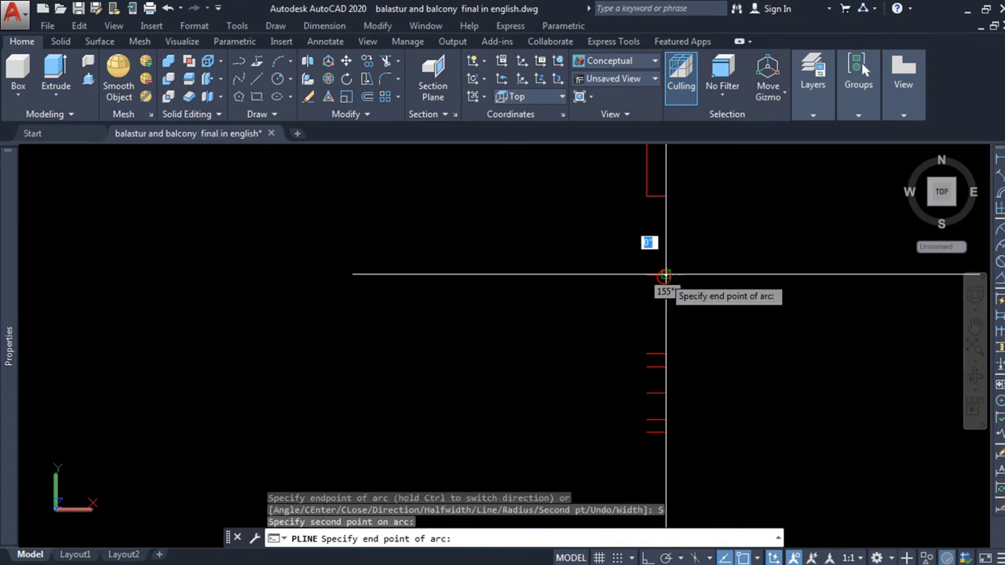
click(646, 353)
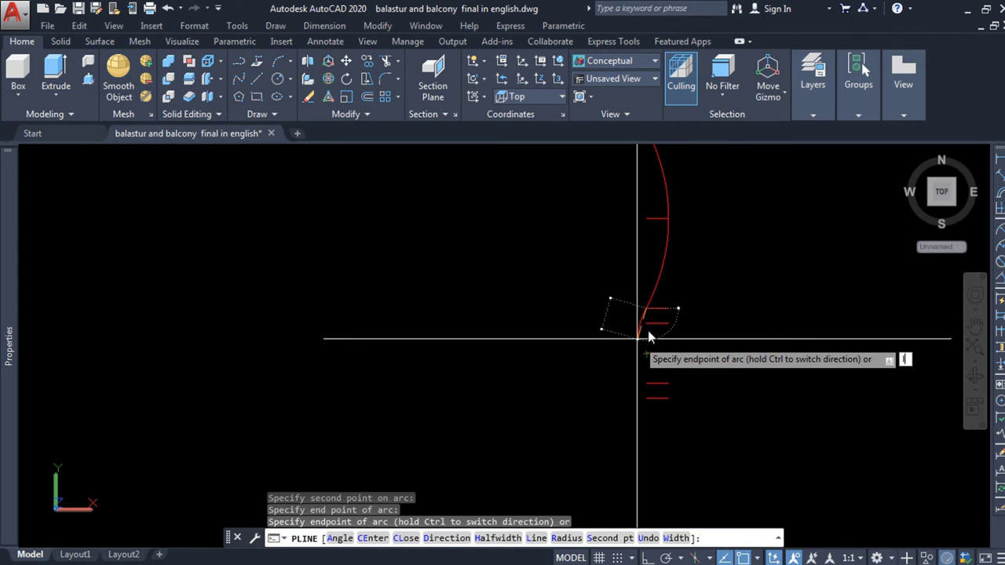
Continue the polyline with a straight segment down to the left end of the fifth guide line
text(l)
key(Return)
scroll(648, 326, up, 3)
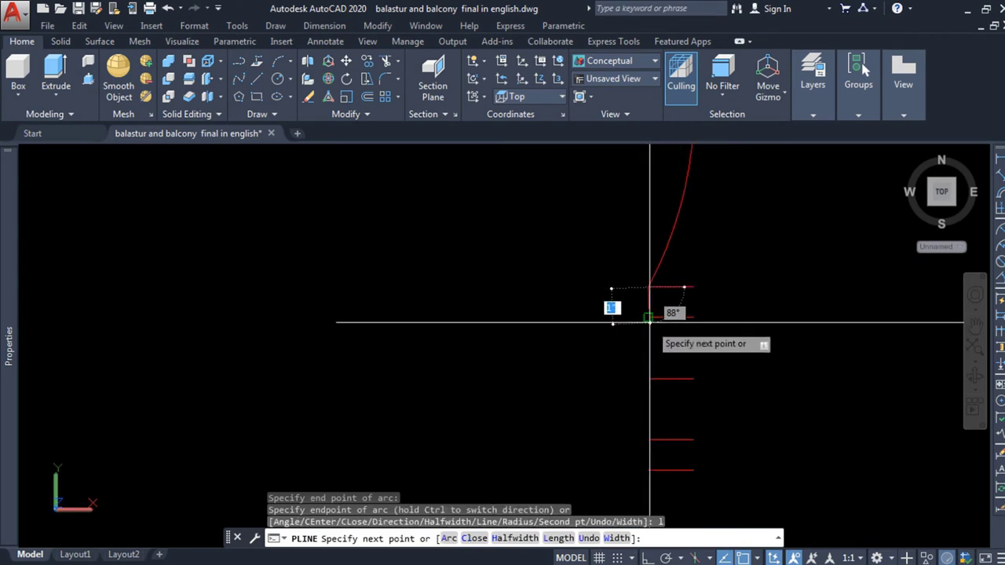
click(648, 318)
scroll(660, 345, down, 1)
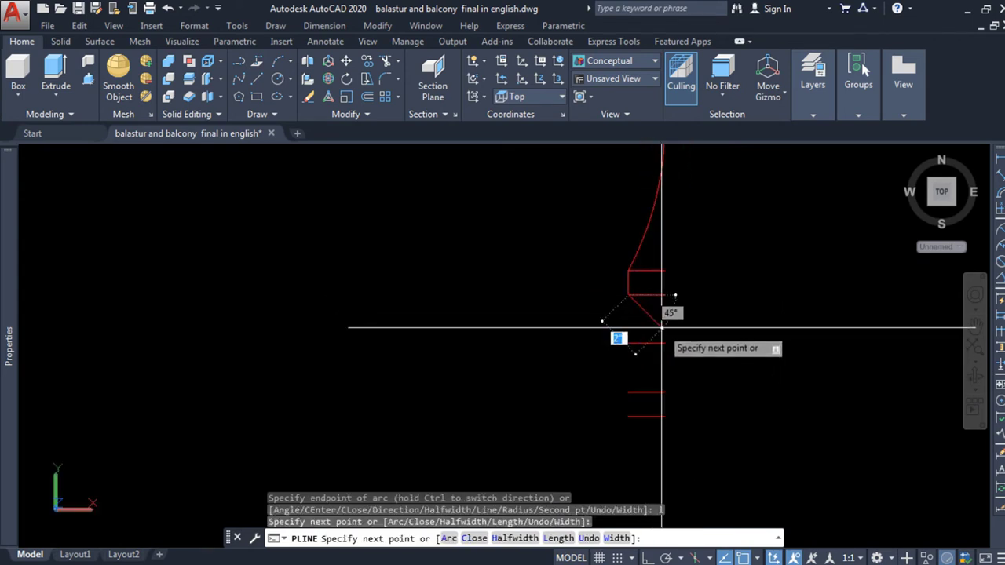
Add a polyline arc through the right end of the sixth guide line to the left end of the seventh
scroll(664, 343, down, 1)
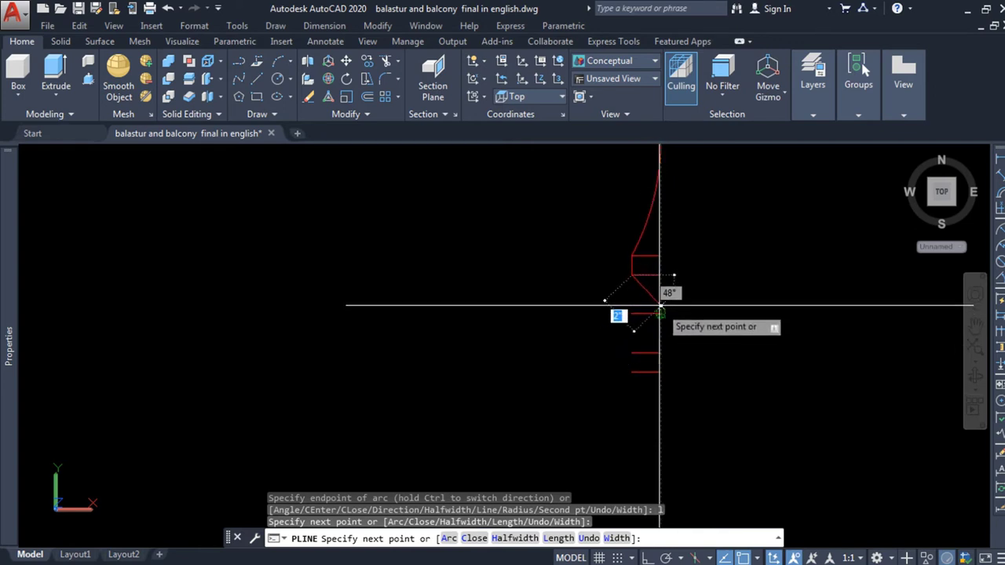
text(a)
key(Return)
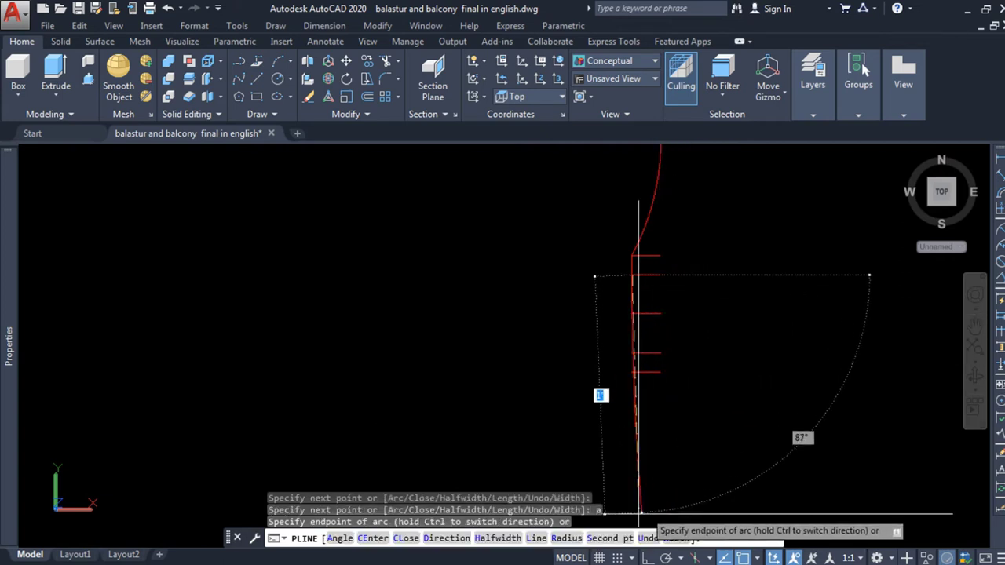
click(609, 538)
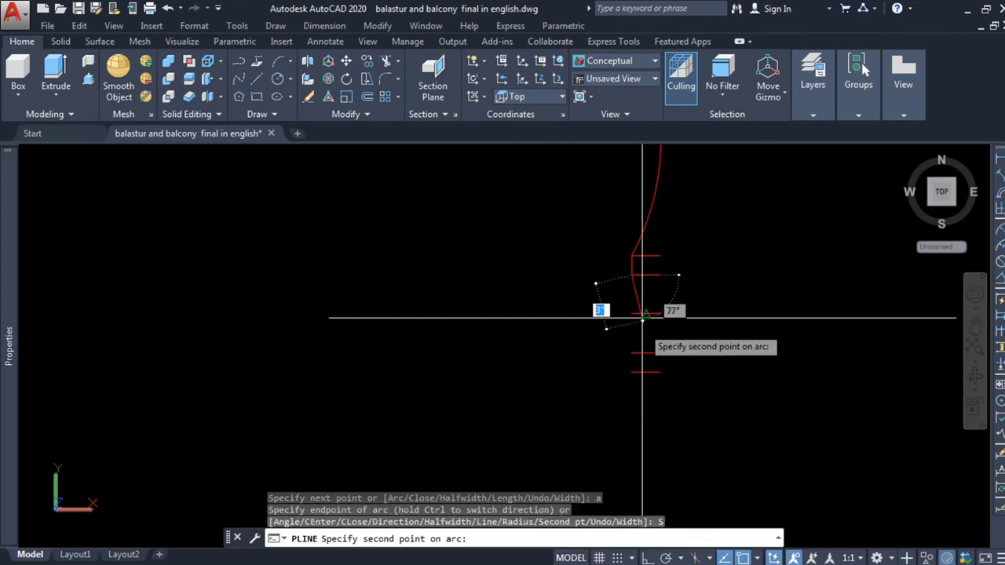
click(661, 313)
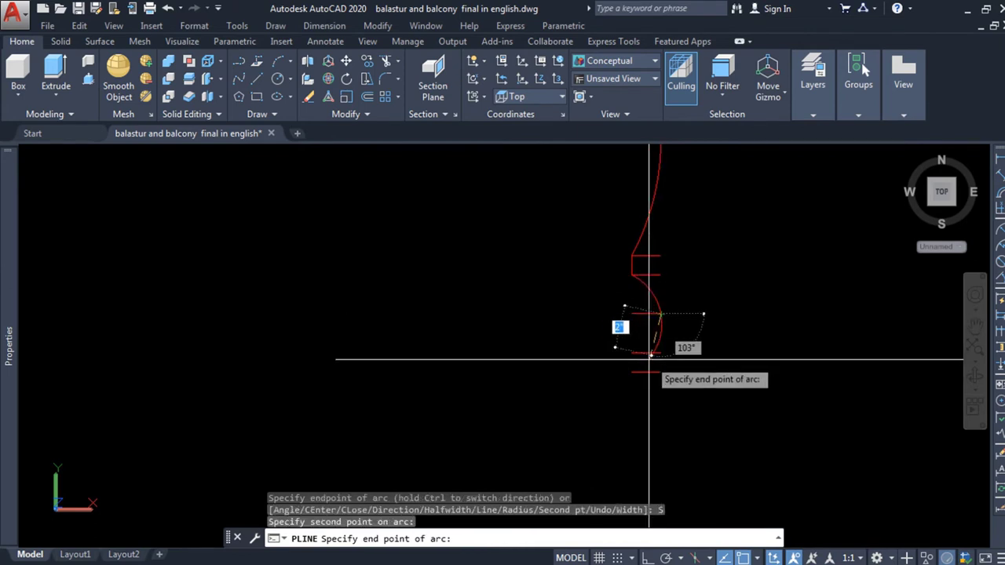
click(634, 350)
Finish the polyline with a straight segment down to the left end of the last guide line
scroll(651, 404, up, 3)
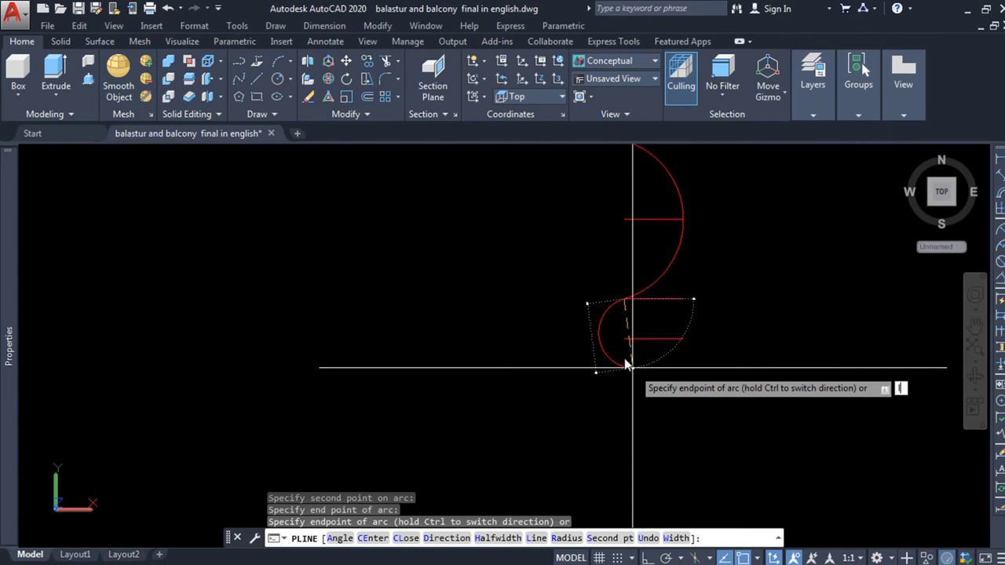
text(l)
key(Return)
scroll(624, 337, down, 2)
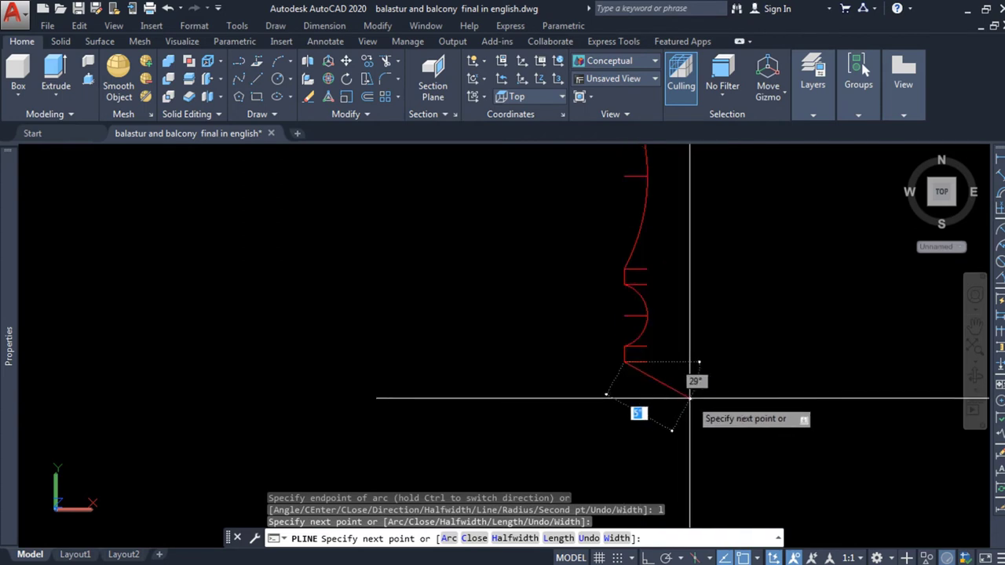
key(Return)
scroll(568, 348, down, 3)
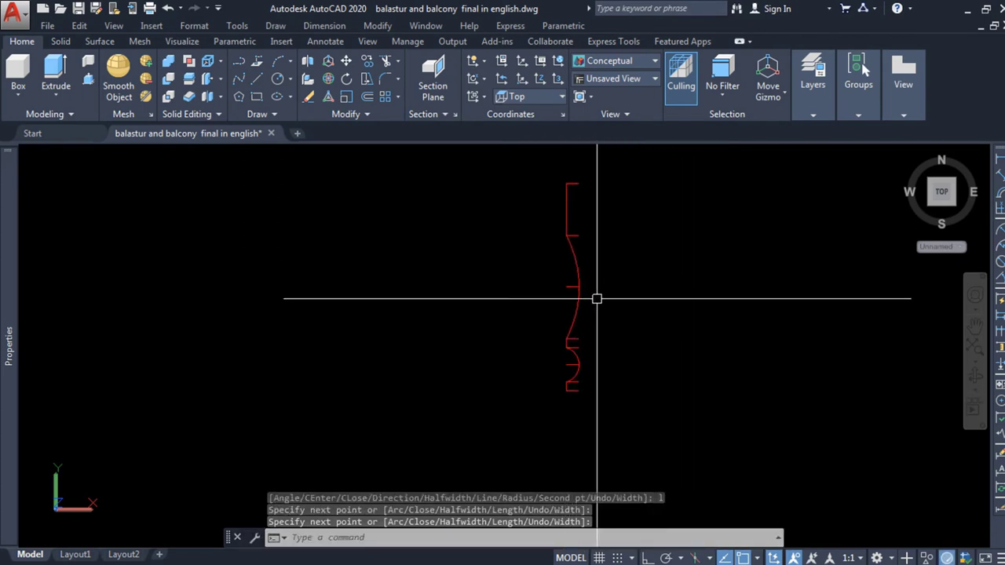
scroll(552, 269, down, 2)
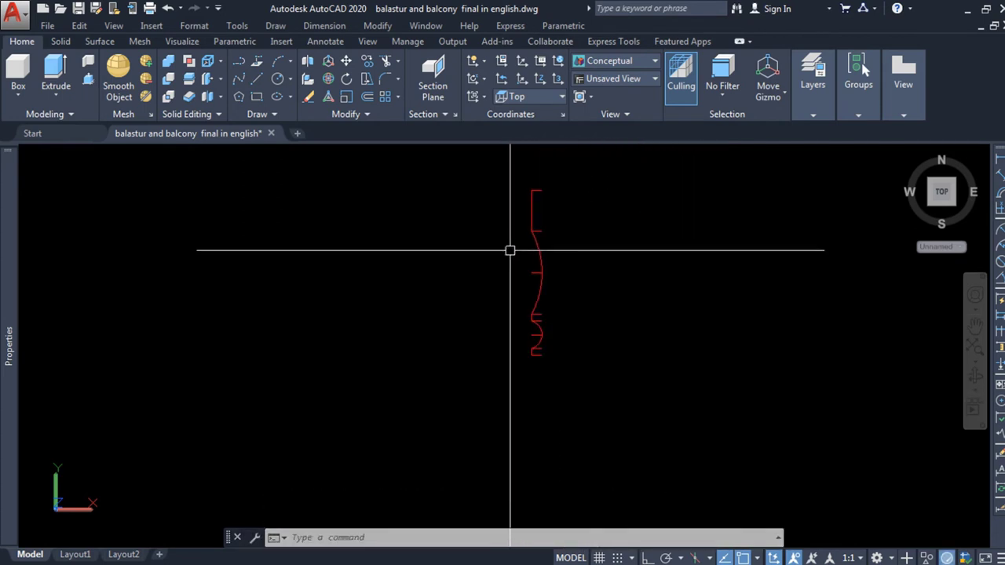
Draw a horizontal 1.5" line leftward from the top endpoint of the baluster profile
scroll(550, 267, up, 1)
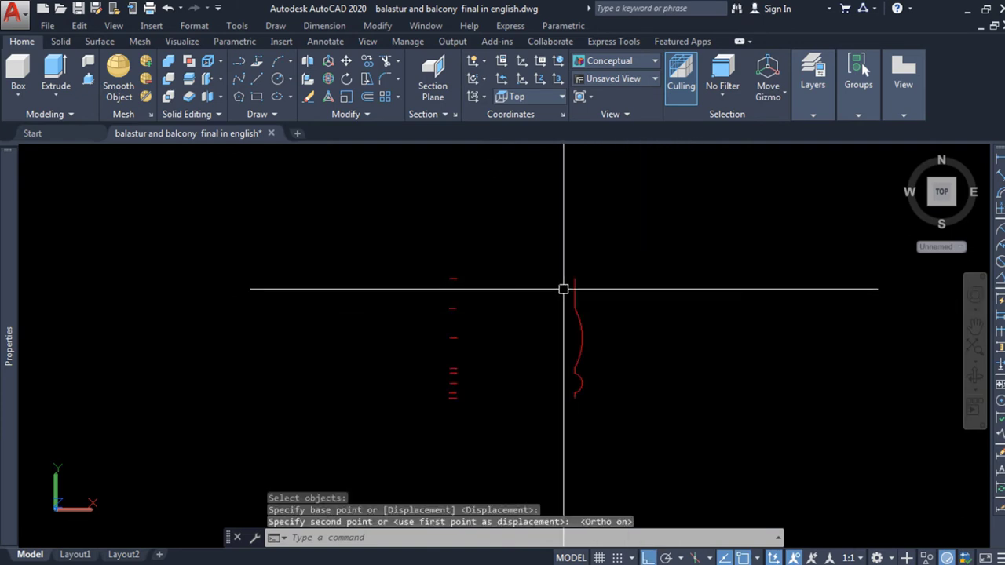
scroll(563, 289, up, 3)
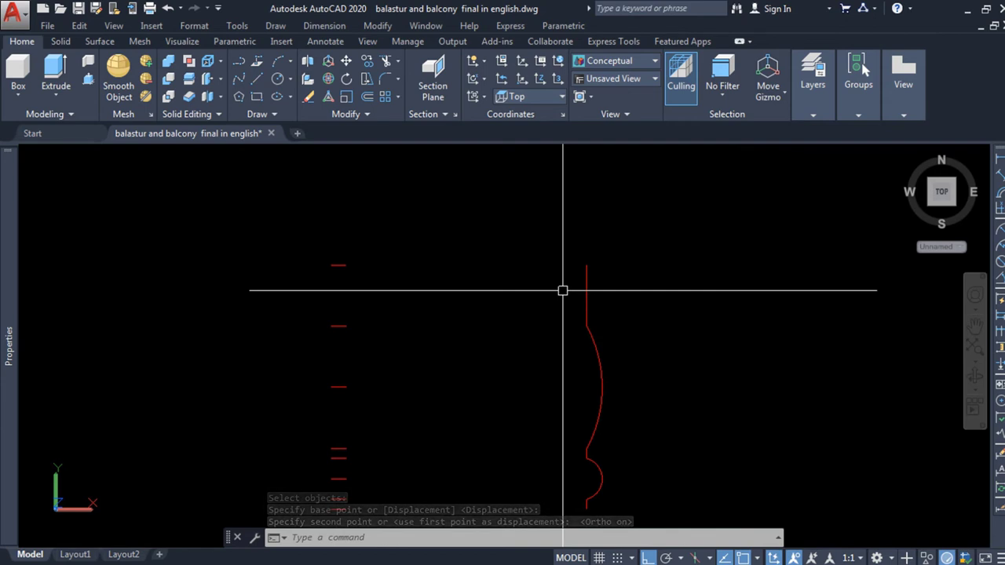
key(l)
key(Return)
click(586, 265)
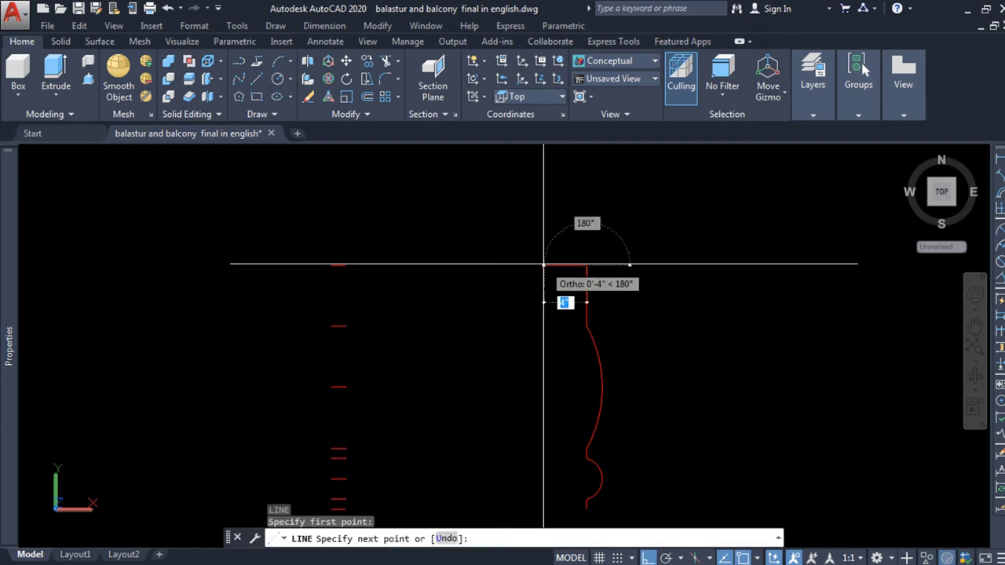
text(1.5)
key(Return)
key(Return)
scroll(573, 241, down, 2)
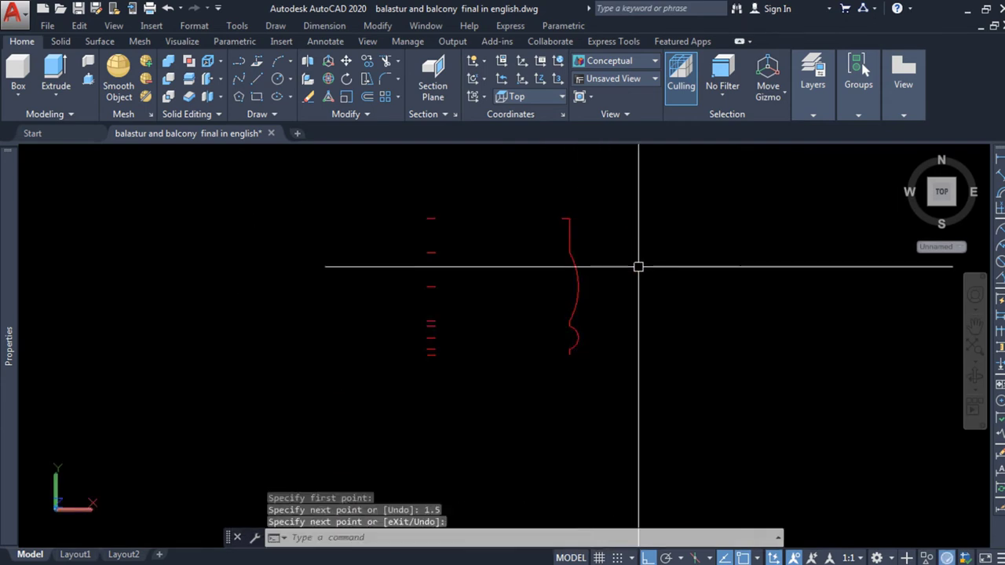
Mirror the profile and its top line downward about a horizontal line through the profile's bottom endpoint, keeping the originals
middle_drag(577, 317, 617, 202)
scroll(617, 202, down, 1)
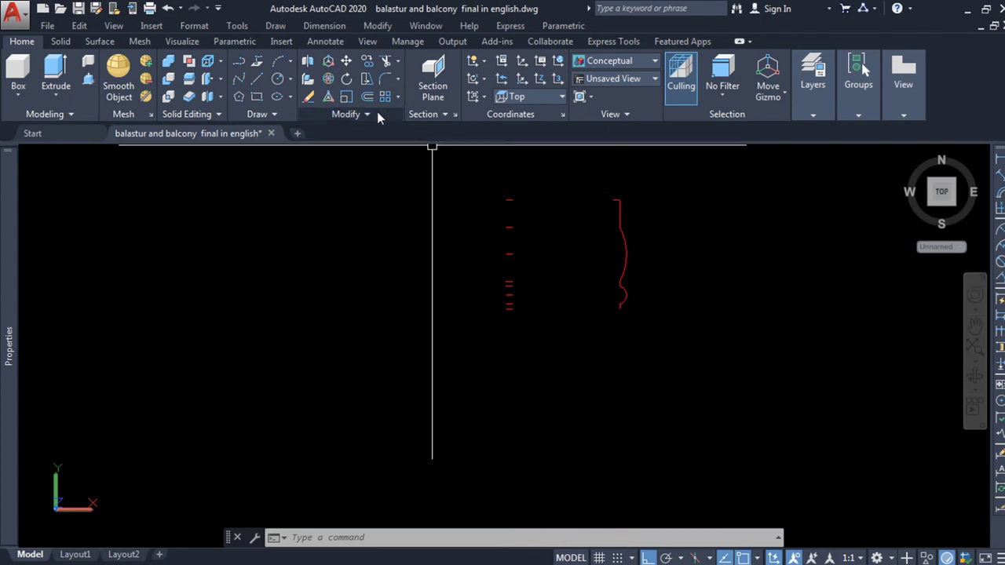
click(329, 97)
click(668, 191)
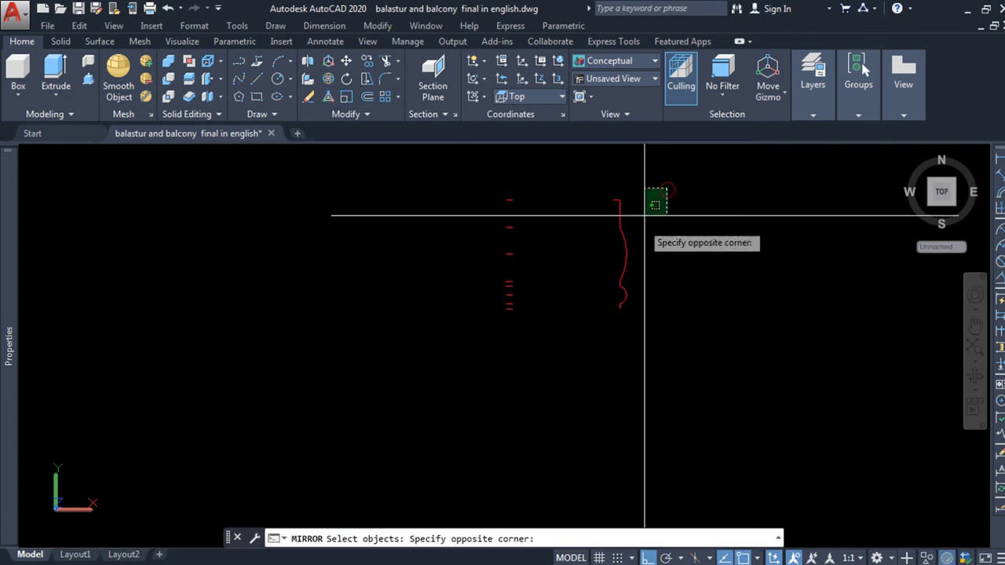
click(599, 341)
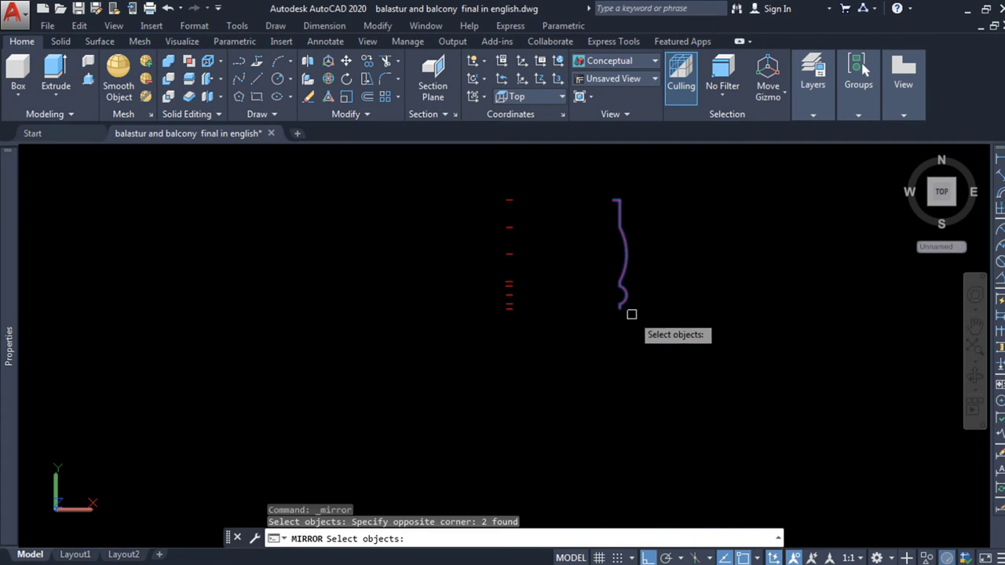
key(Return)
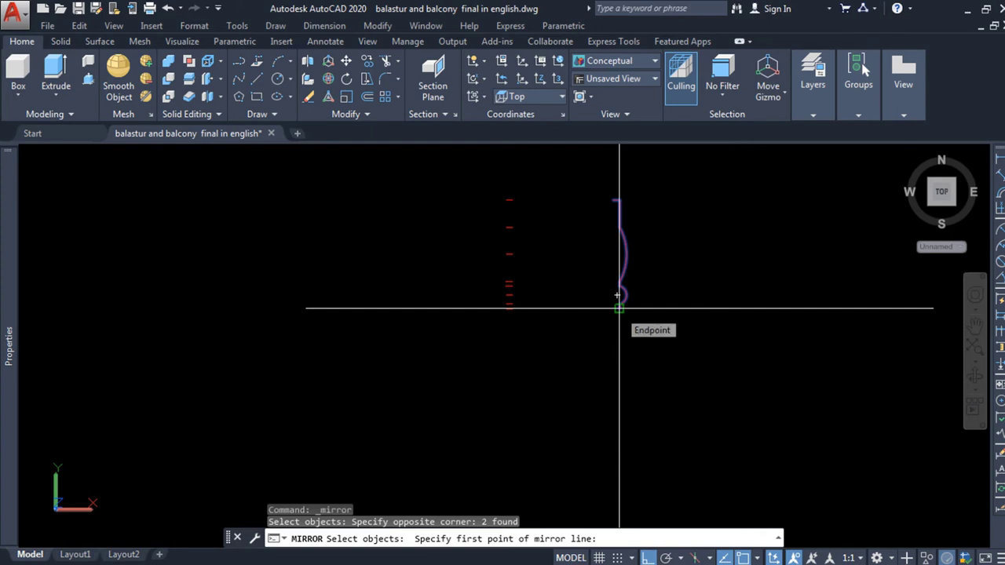
click(619, 308)
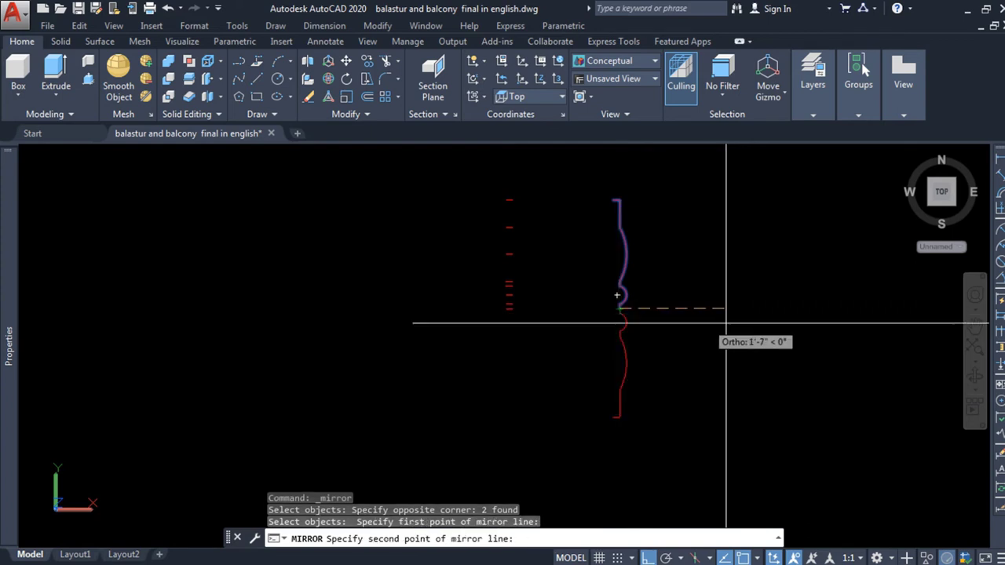
click(786, 322)
key(Return)
scroll(664, 231, down, 1)
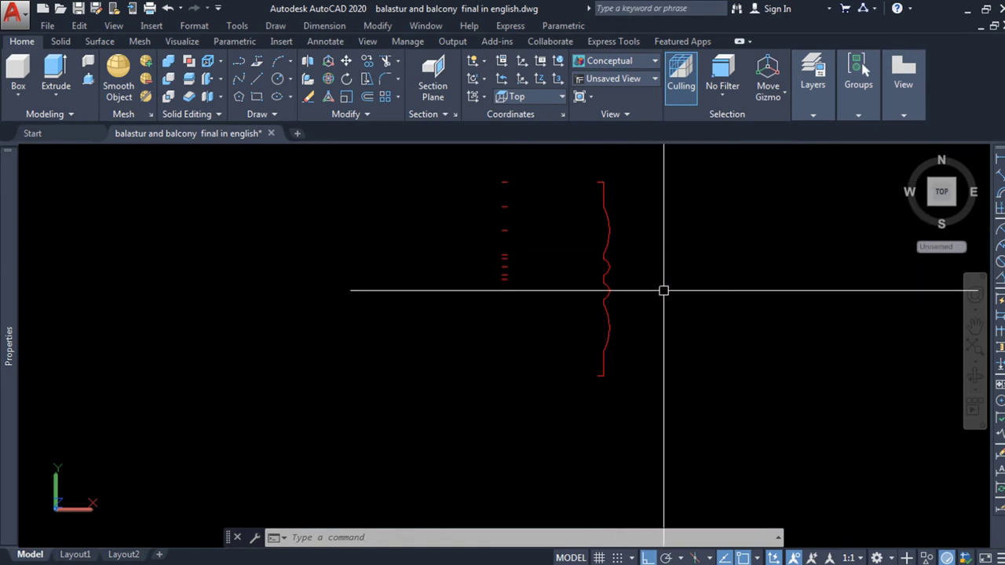
Join the two profile halves and their short end lines into one polyline
text(j)
key(Return)
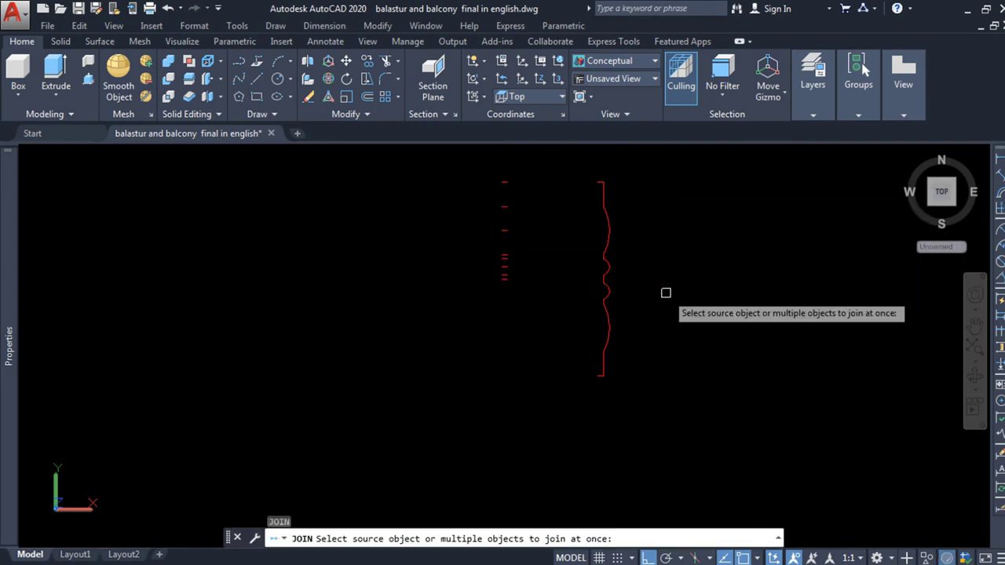
click(656, 174)
click(581, 366)
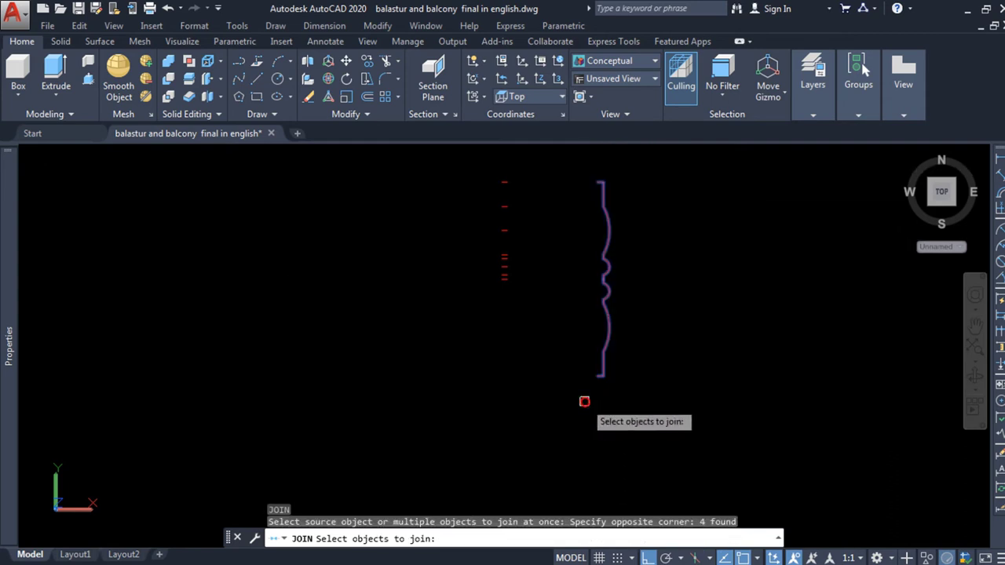
key(Return)
Erase all the short horizontal guide lines beside the baluster profile
scroll(562, 257, down, 1)
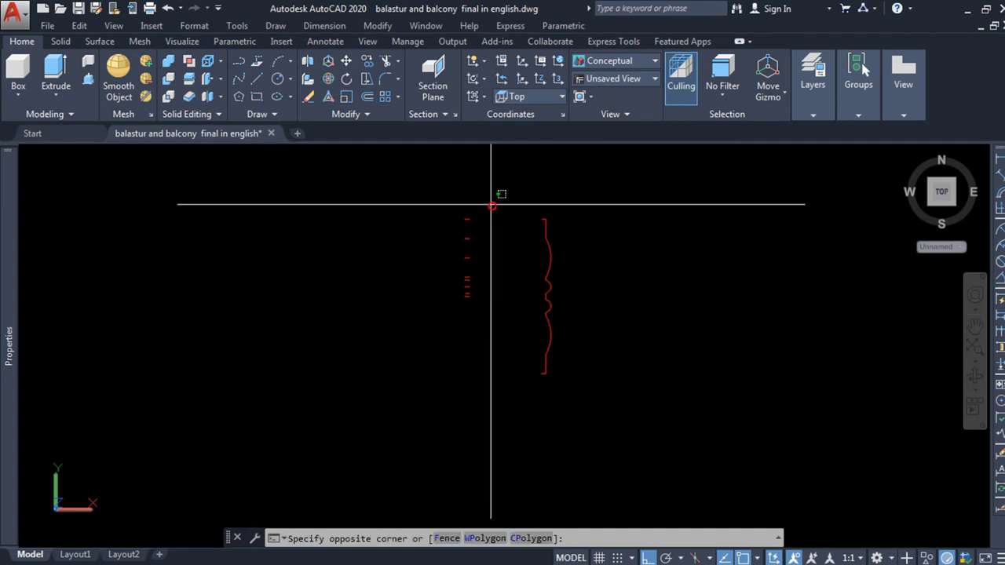
click(440, 314)
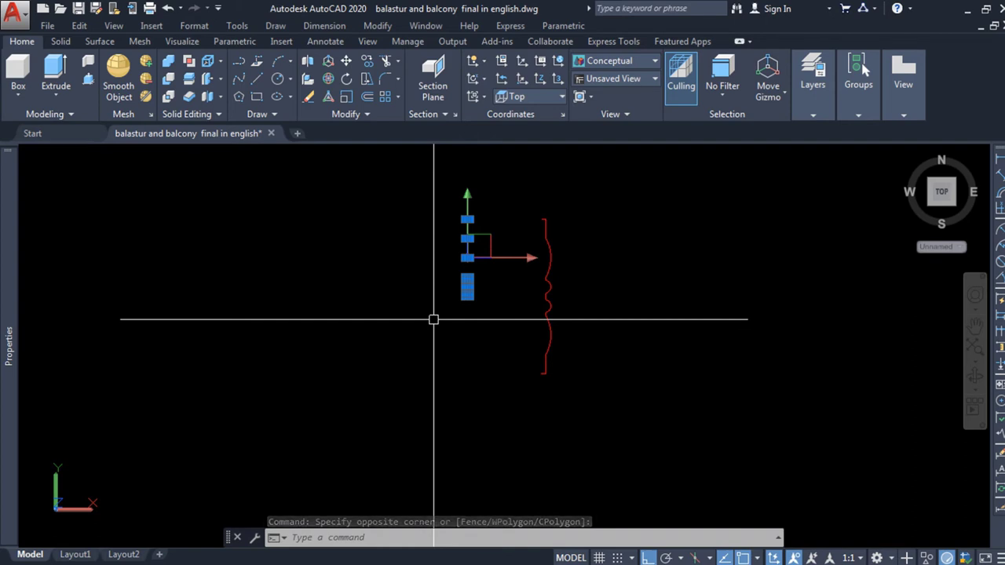
key(Delete)
scroll(585, 238, up, 2)
scroll(513, 242, down, 2)
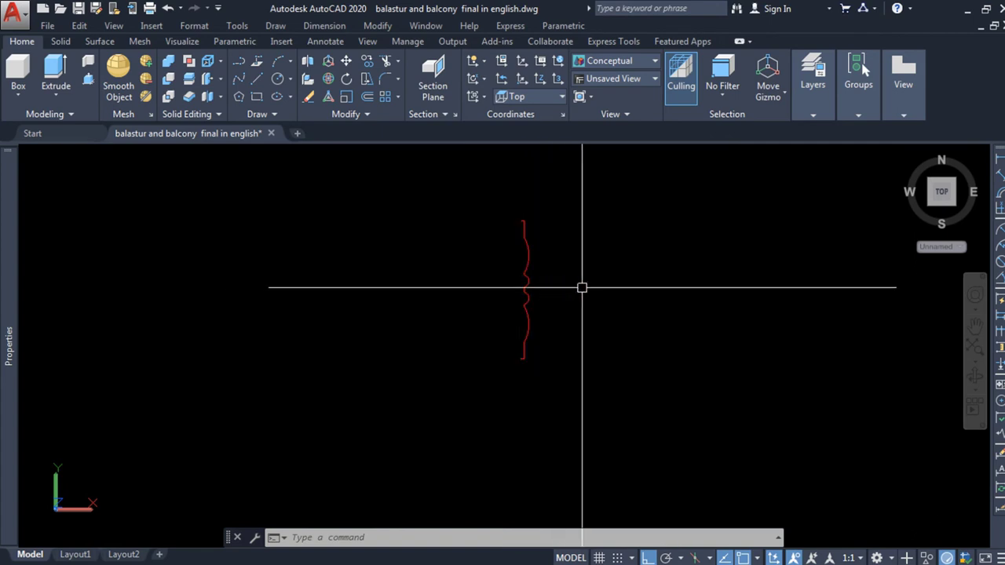
Revolve the joined baluster profile 360° into a solid about the vertical axis through the free ends of its top and bottom lines
click(56, 95)
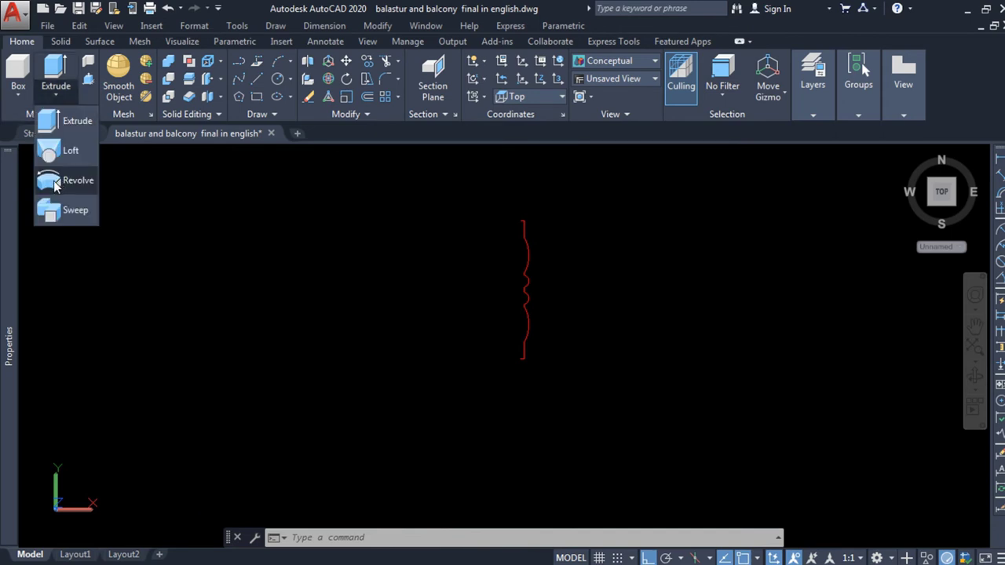
click(55, 182)
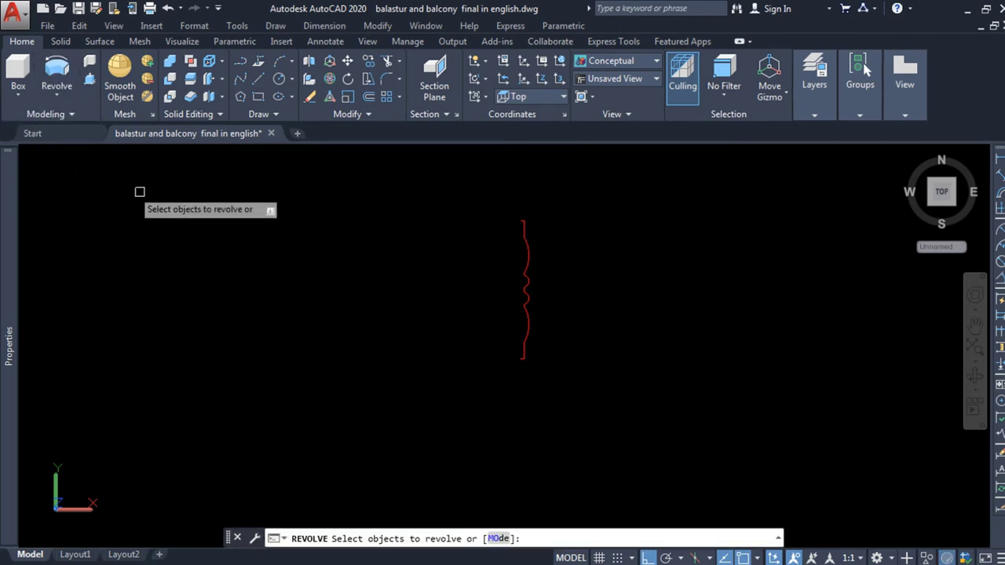
click(527, 272)
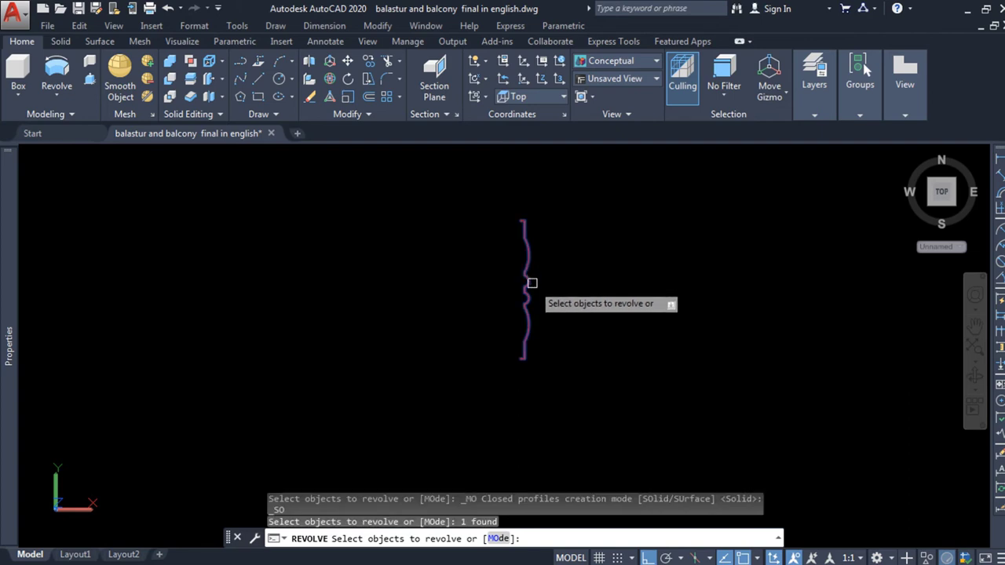
key(Return)
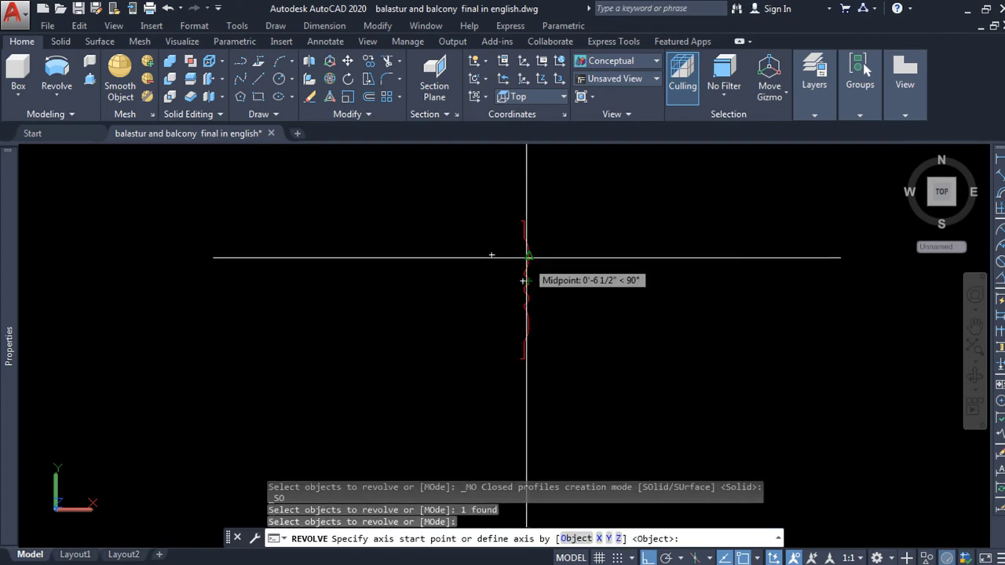
scroll(521, 229, up, 2)
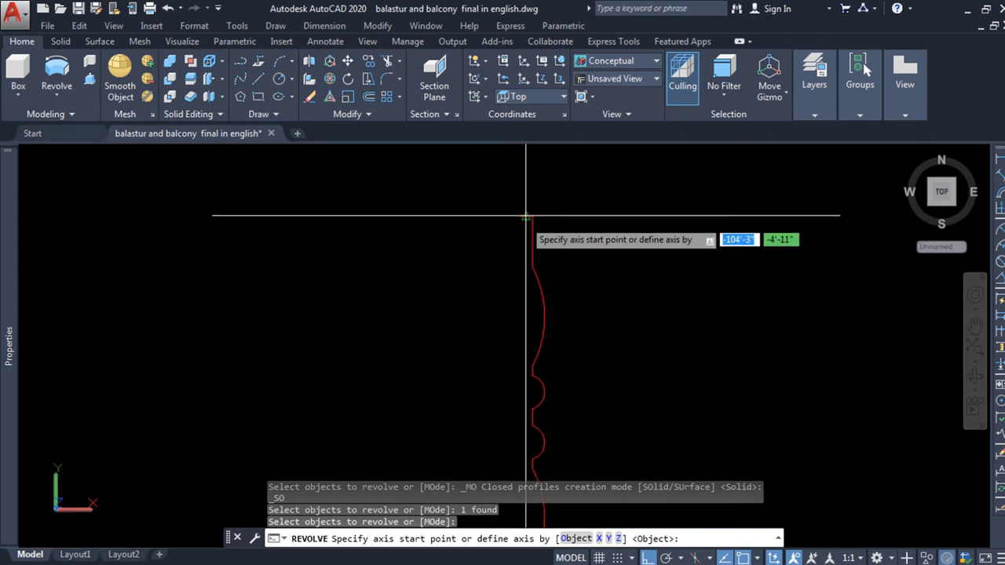
click(527, 219)
middle_drag(527, 491, 527, 318)
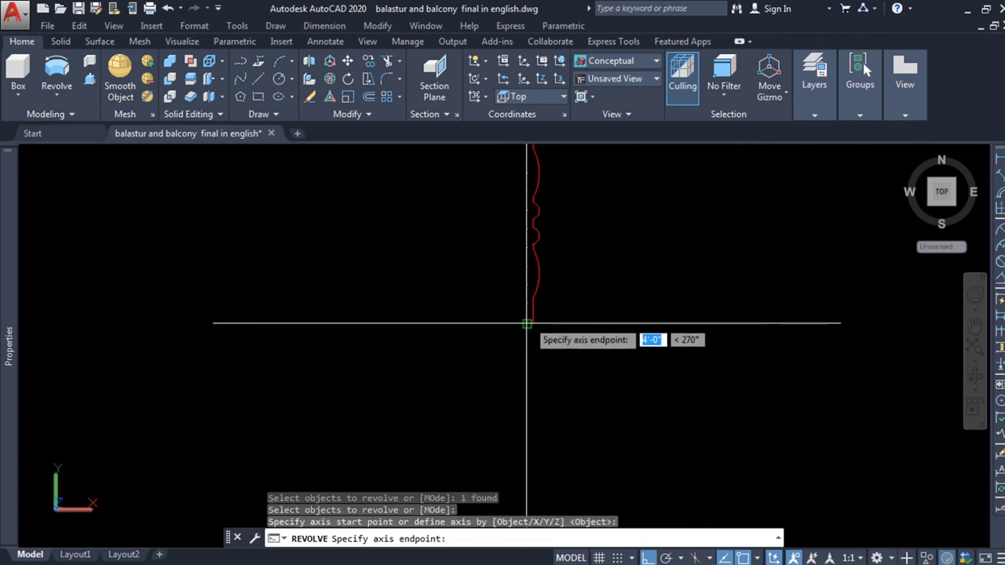
scroll(526, 323, up, 2)
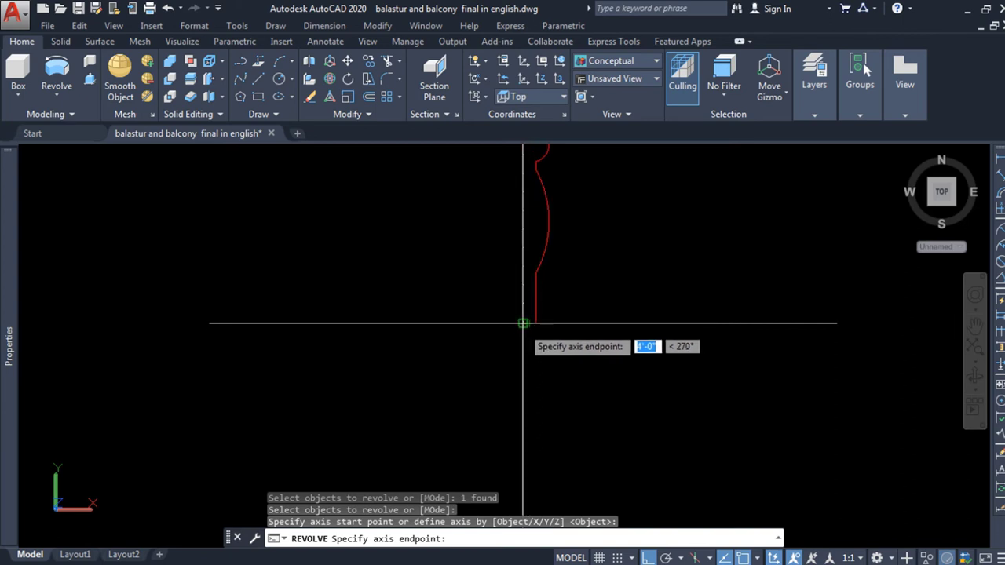
click(524, 322)
scroll(539, 395, down, 3)
scroll(463, 352, up, 2)
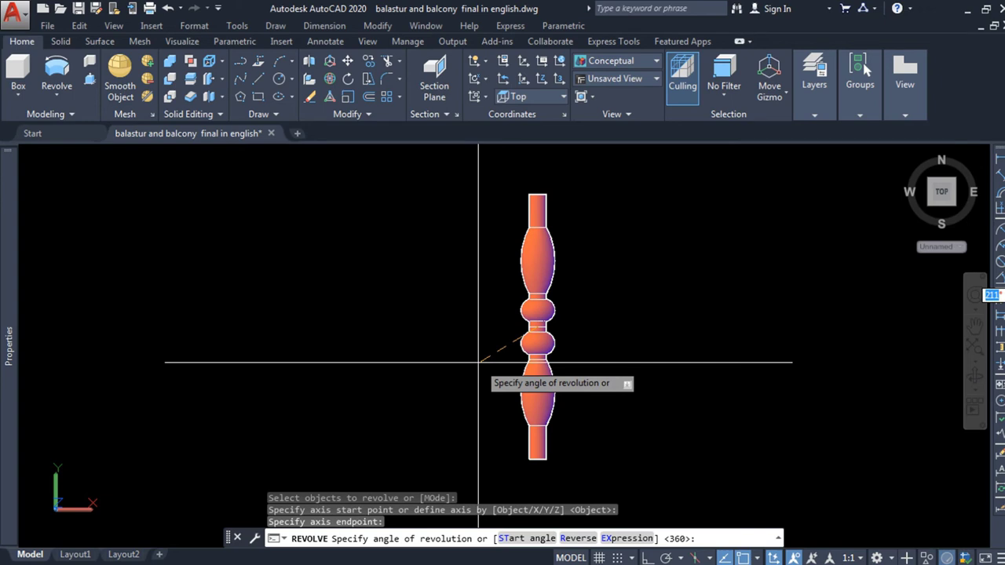
scroll(453, 372, up, 1)
key(Return)
scroll(605, 360, down, 3)
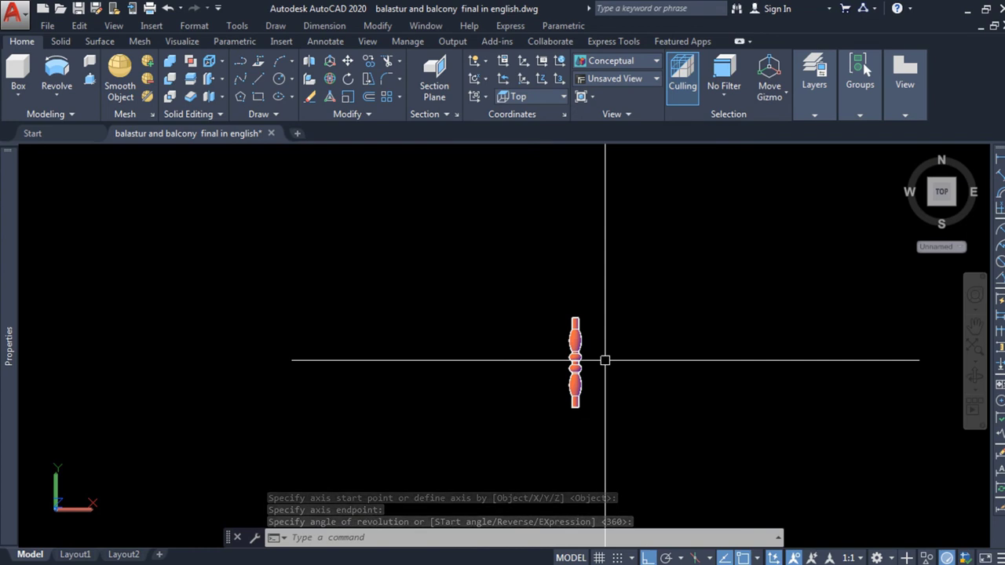
Examine the revolved baluster's shape and its size relative to the balcony slab
scroll(601, 377, up, 3)
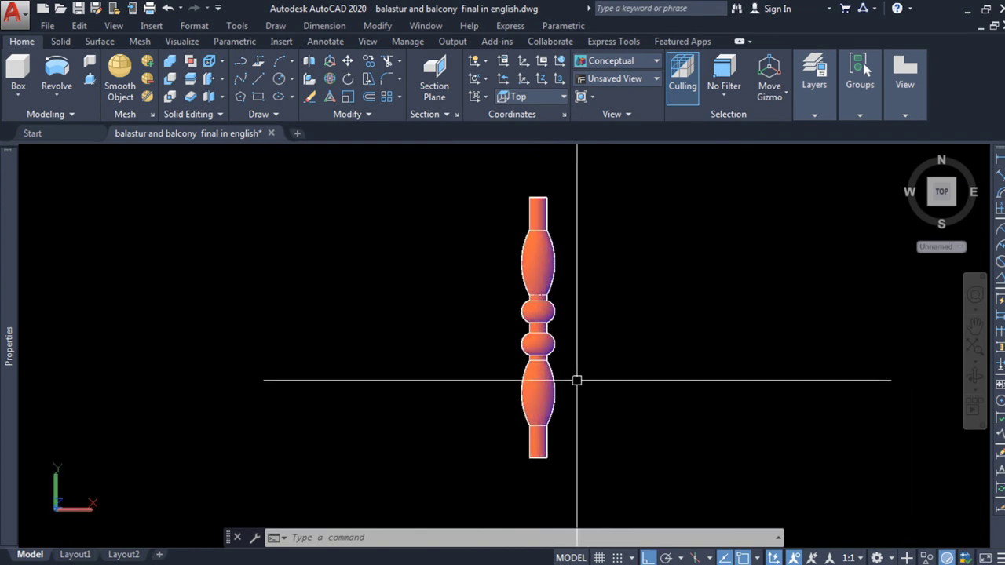
scroll(592, 336, down, 4)
scroll(550, 340, up, 3)
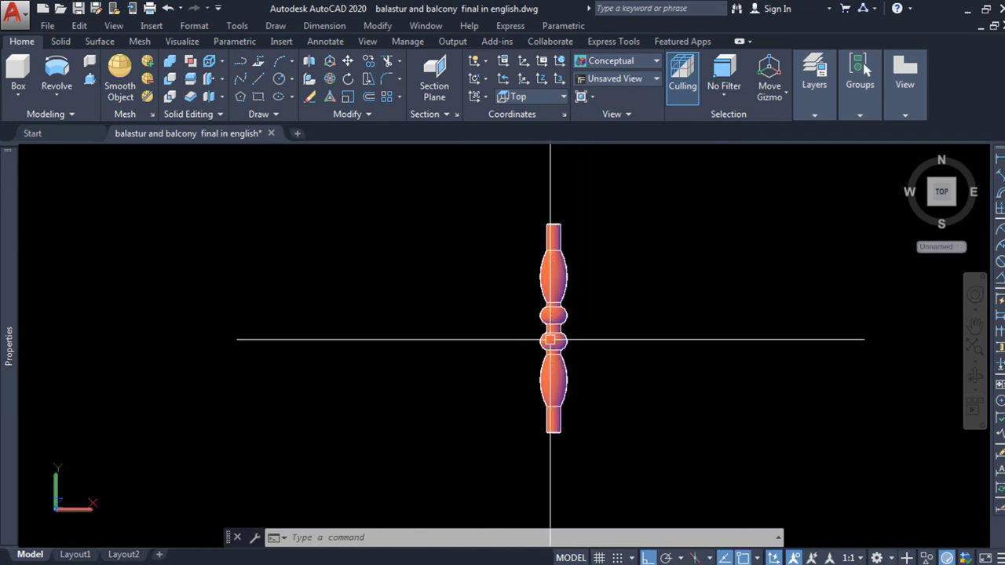
scroll(534, 361, down, 4)
scroll(534, 337, down, 3)
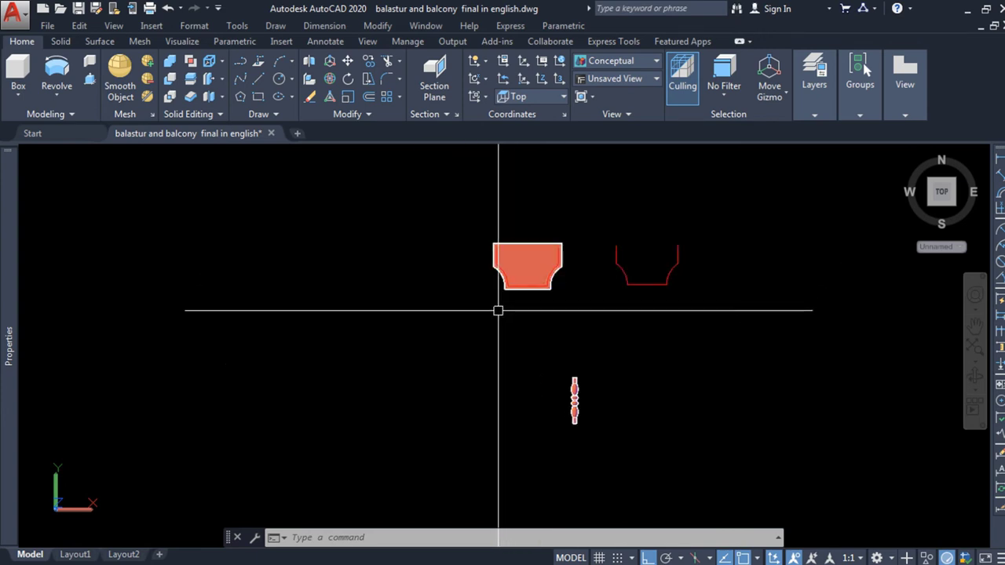
scroll(561, 366, up, 3)
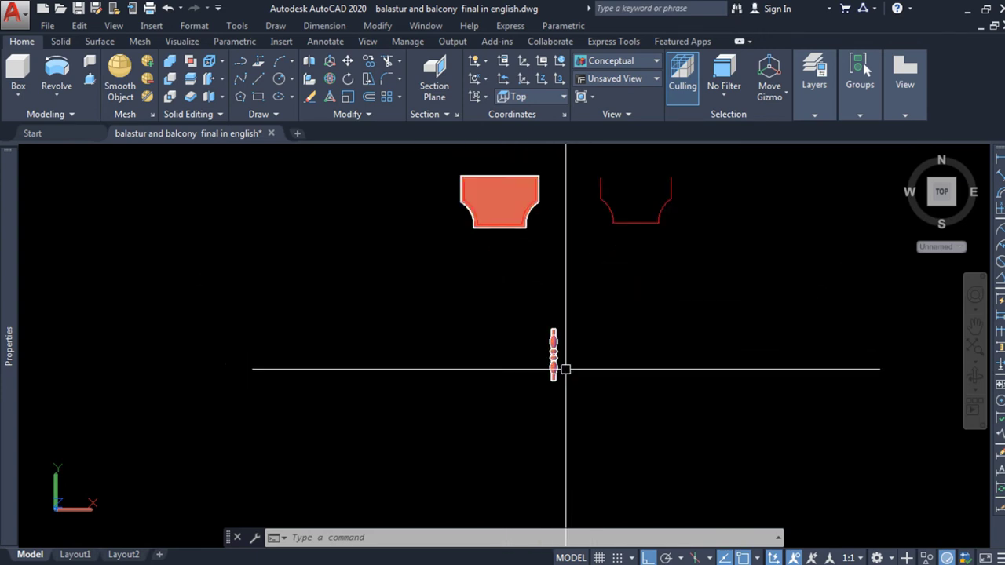
scroll(564, 370, down, 4)
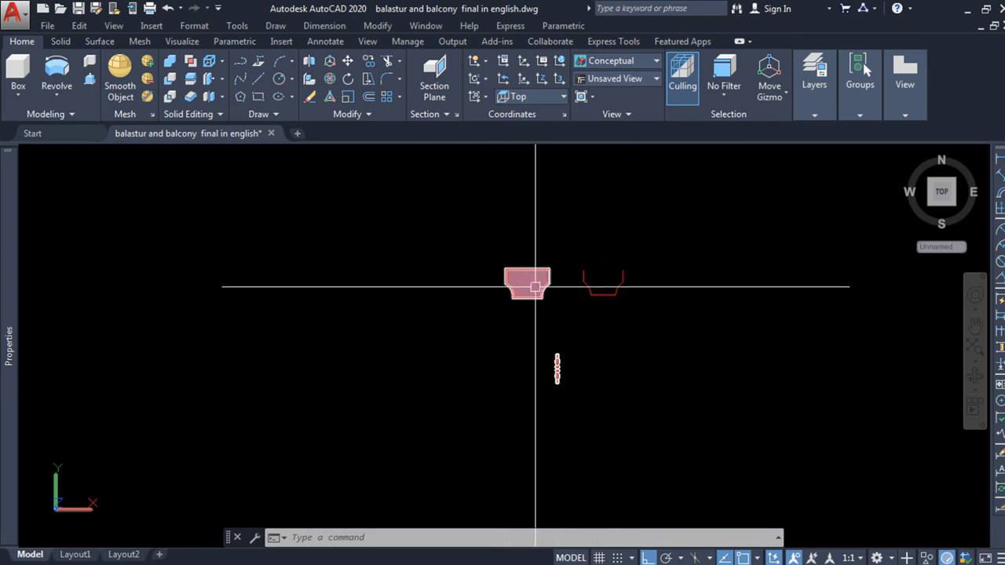
scroll(534, 282, down, 2)
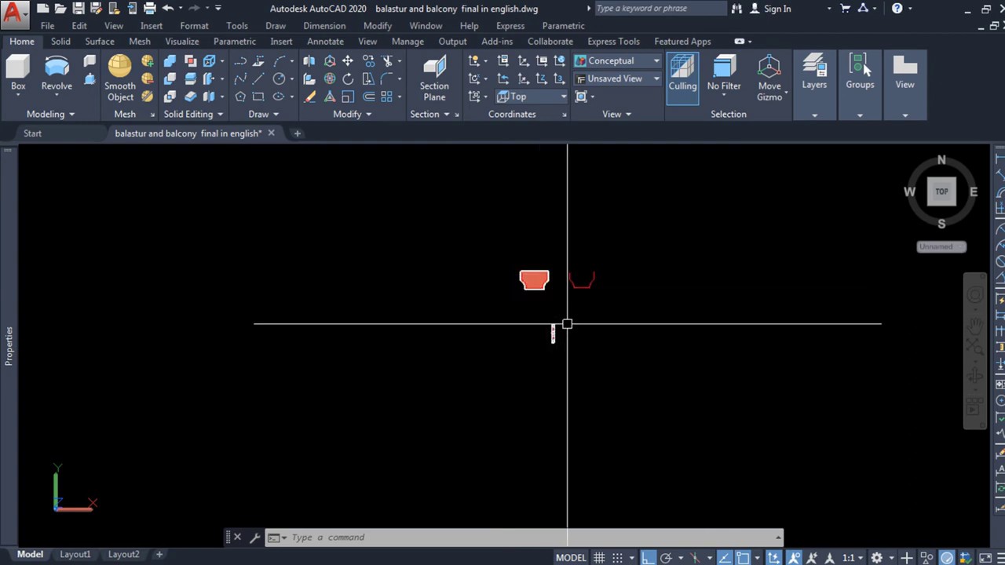
scroll(557, 333, up, 1)
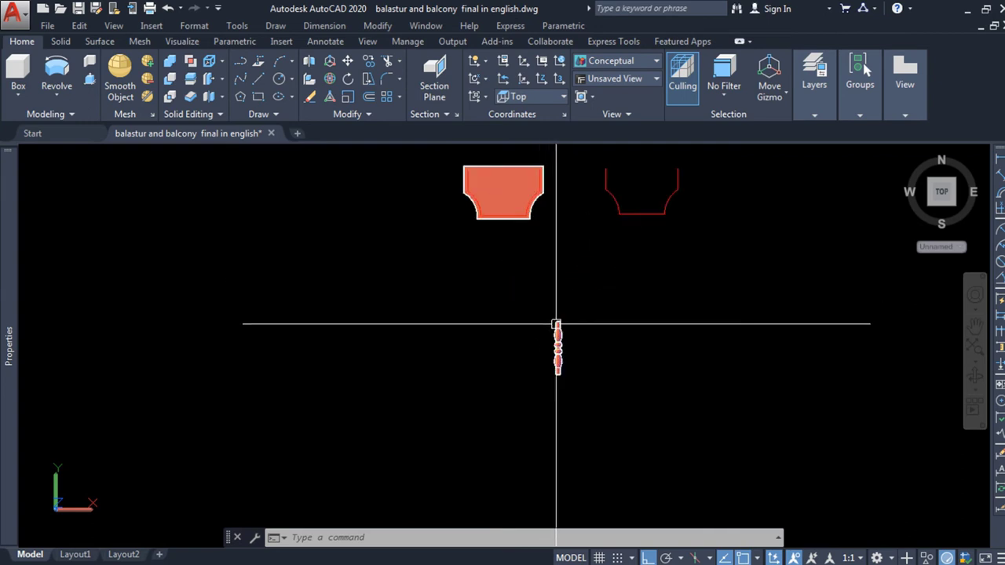
Switch to an isometric view and 3D-rotate the baluster 90° about the X axis so that it stands upright
shift+middle_drag(561, 314, 458, 320)
scroll(426, 410, down, 1)
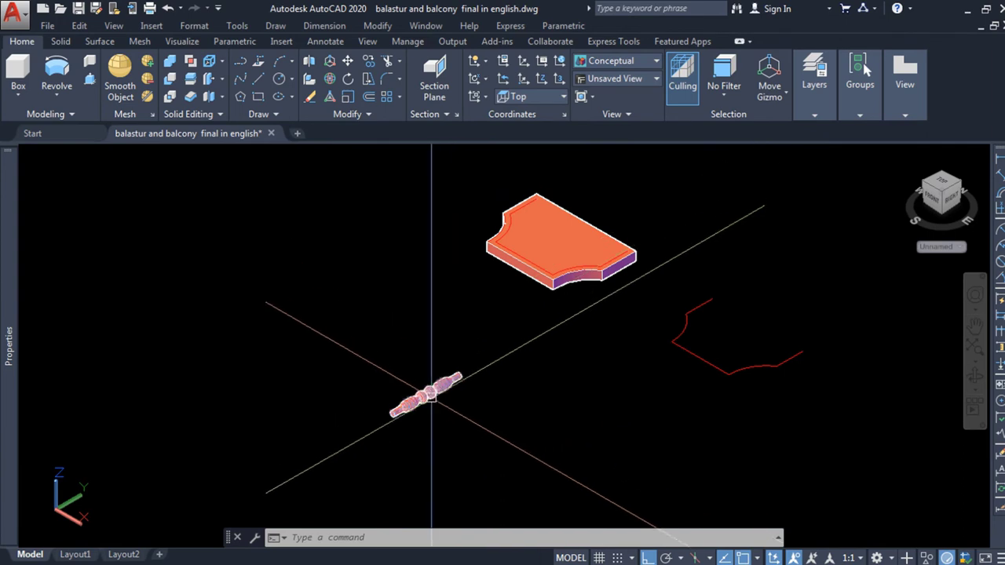
scroll(424, 408, up, 5)
scroll(419, 407, down, 5)
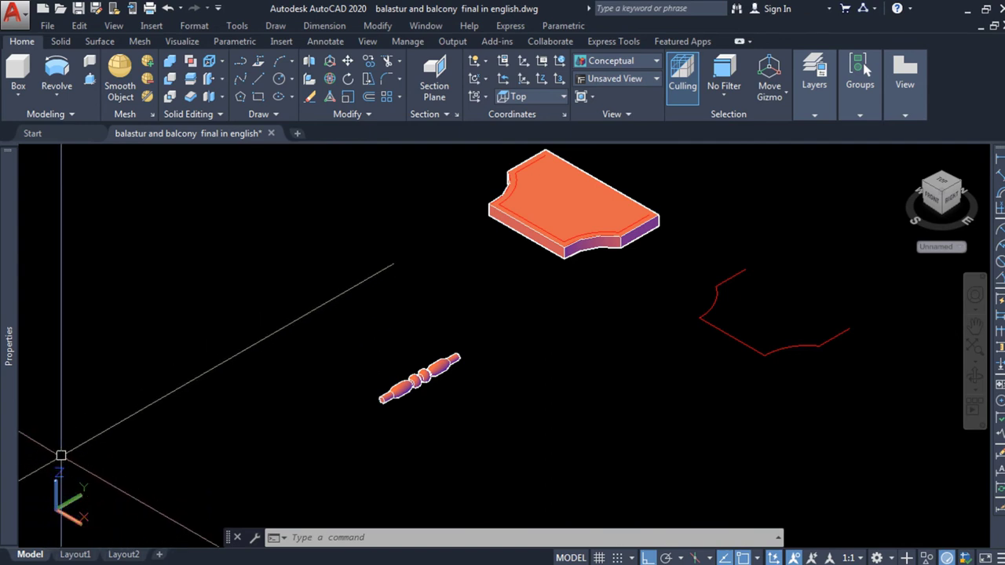
scroll(458, 387, down, 2)
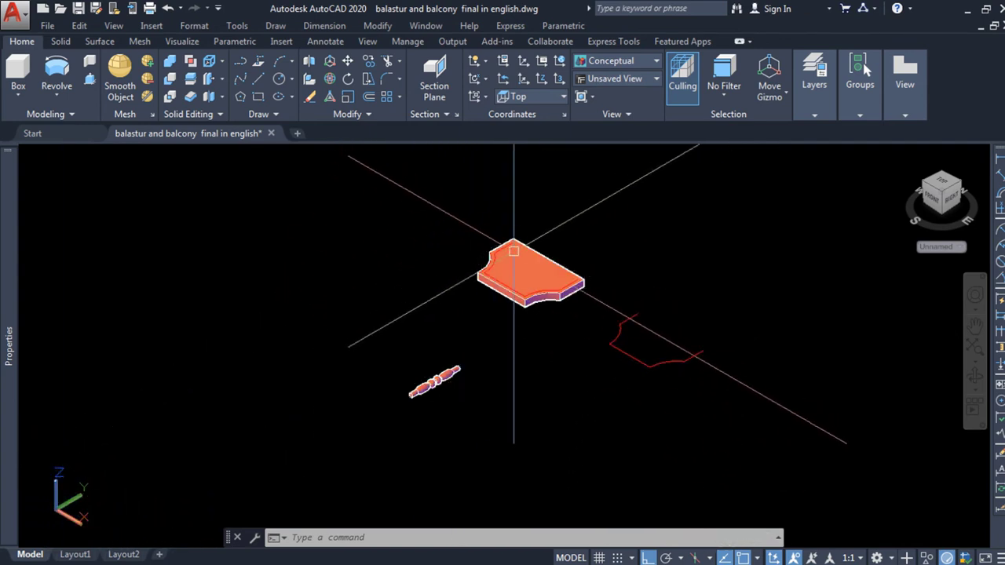
click(509, 287)
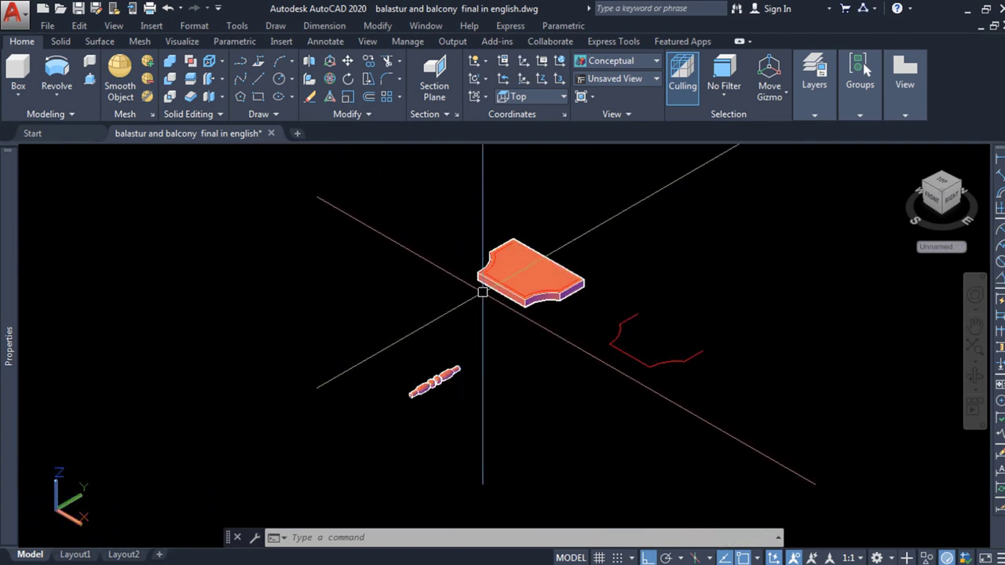
click(330, 81)
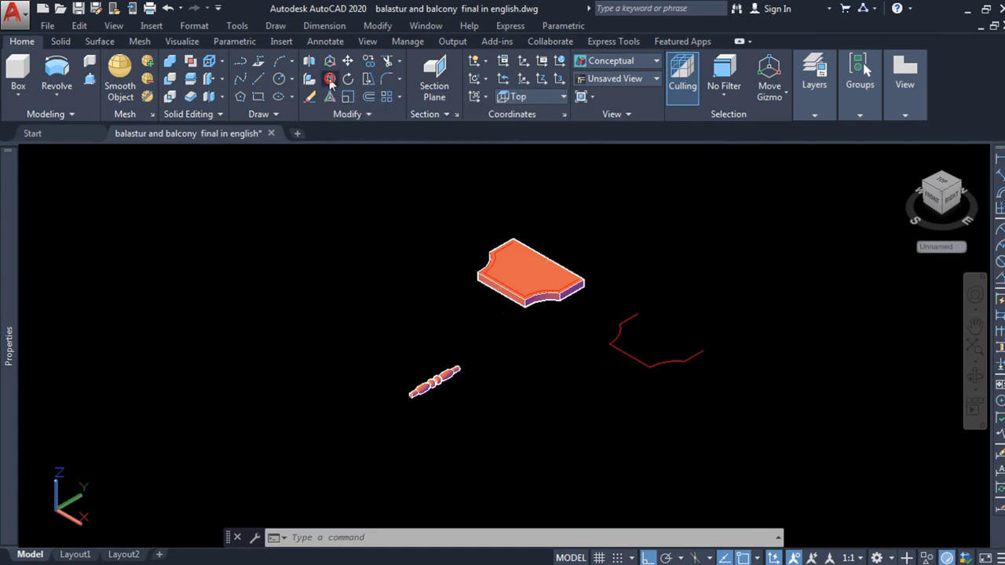
click(429, 382)
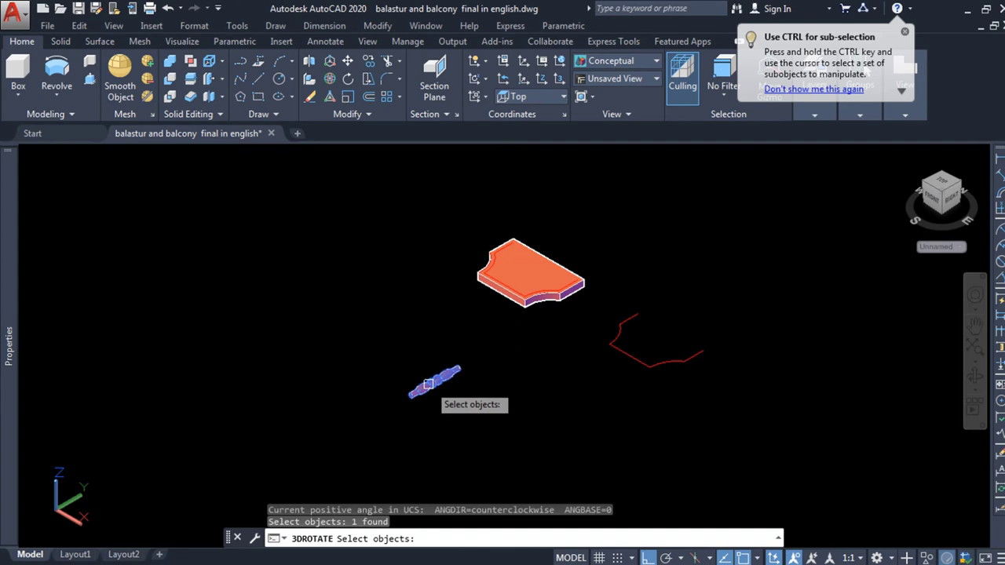
key(Return)
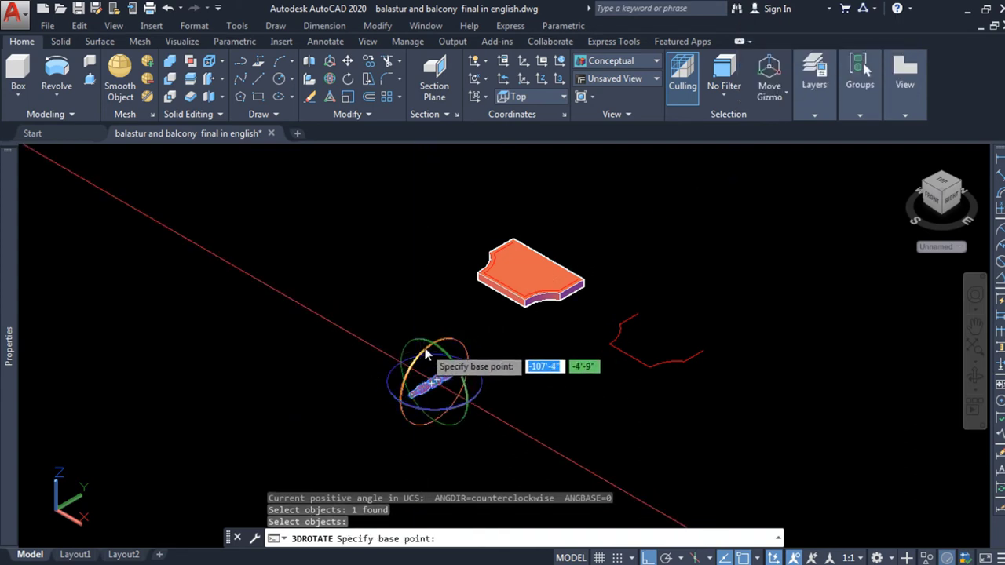
click(426, 354)
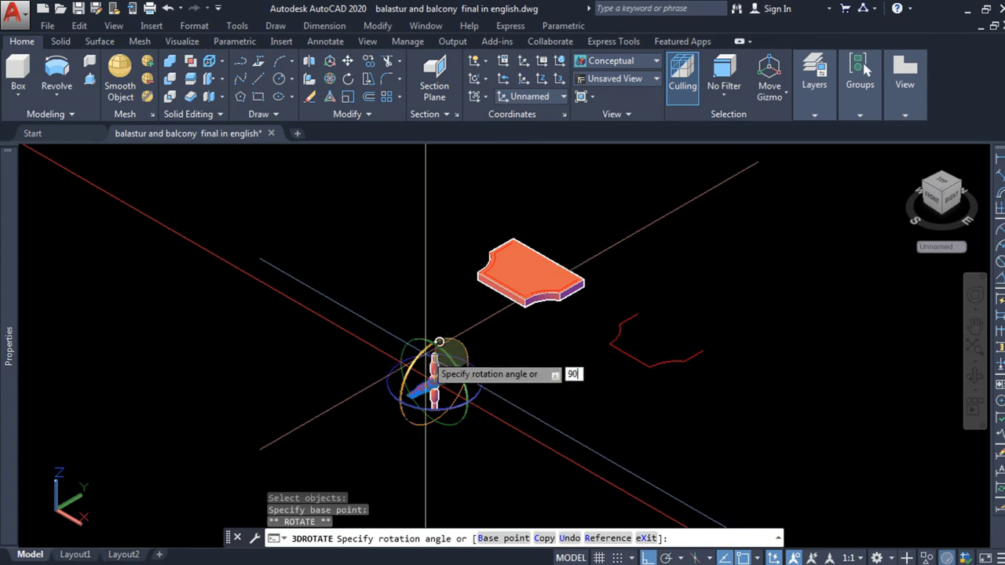
key(Return)
key(Escape)
scroll(426, 355, up, 2)
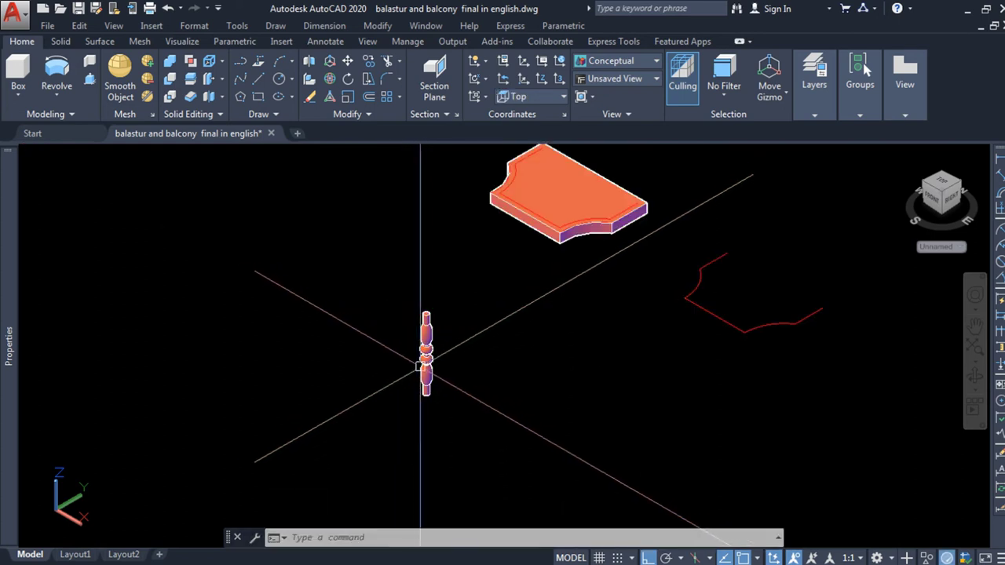
scroll(428, 357, down, 3)
scroll(442, 365, up, 2)
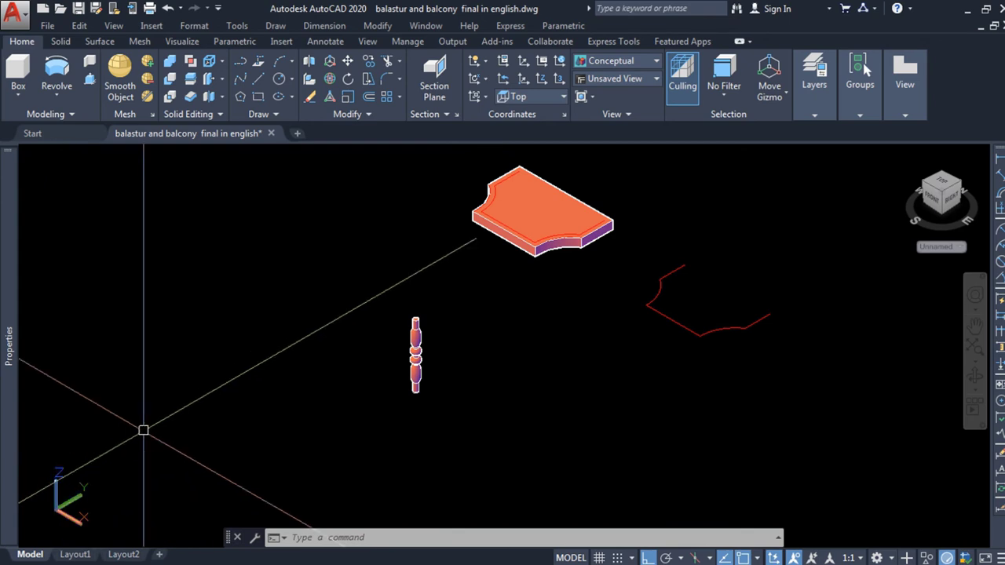
scroll(447, 392, down, 2)
scroll(445, 377, up, 3)
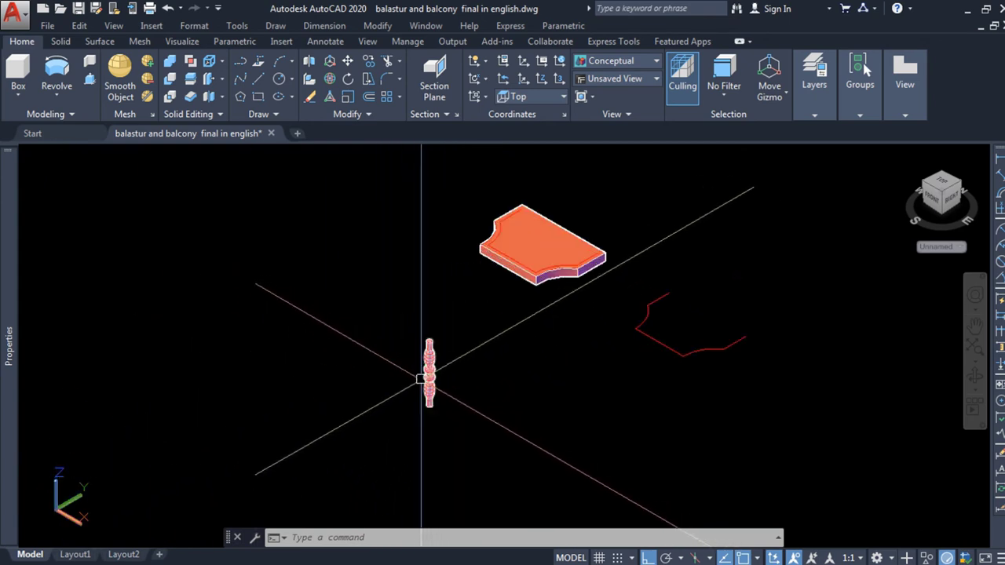
scroll(442, 407, down, 3)
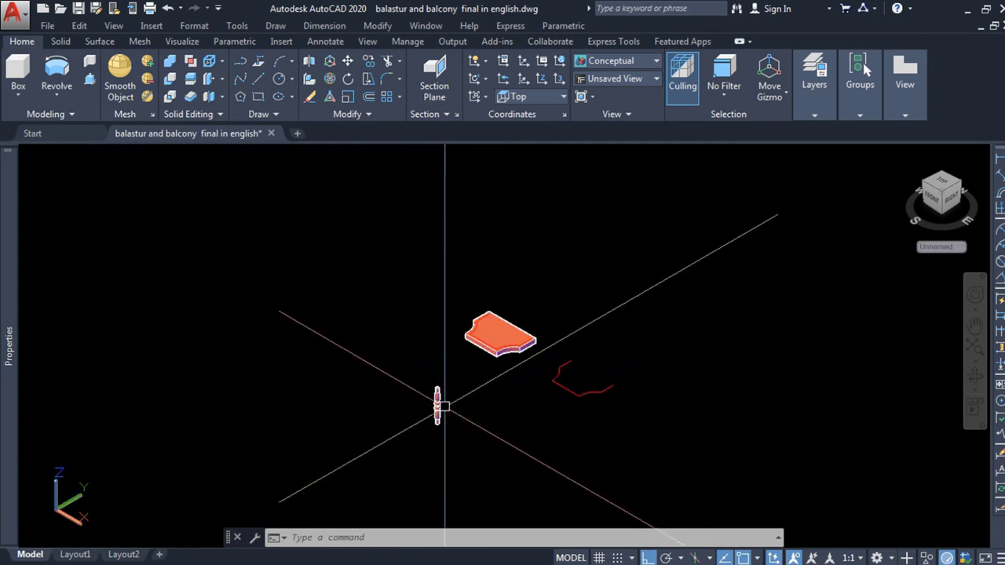
Move the baluster by the centre of its base onto the endpoint of the inset path line at the balcony slab's back corner
scroll(437, 416, up, 2)
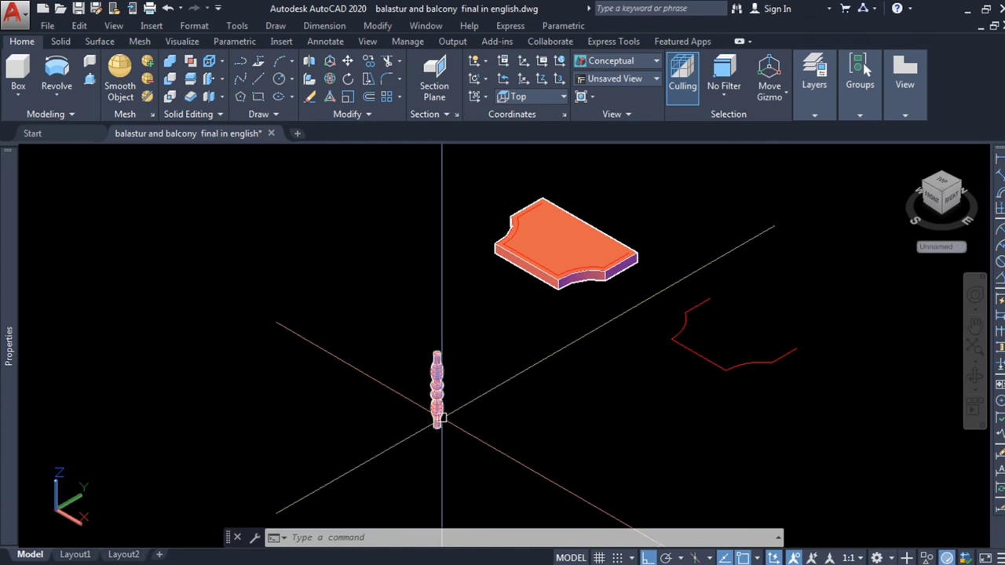
text(m)
key(Return)
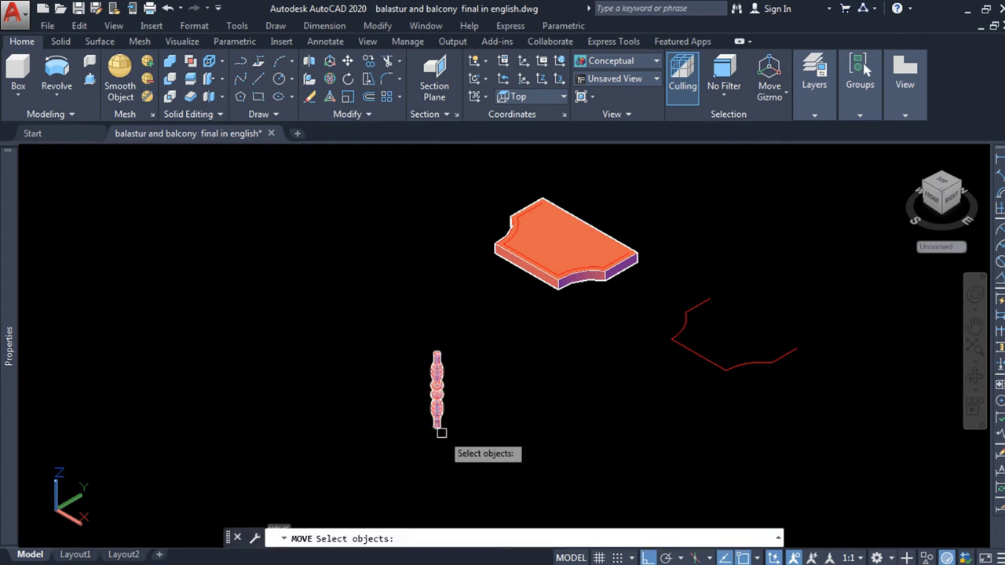
scroll(437, 420, up, 5)
click(434, 424)
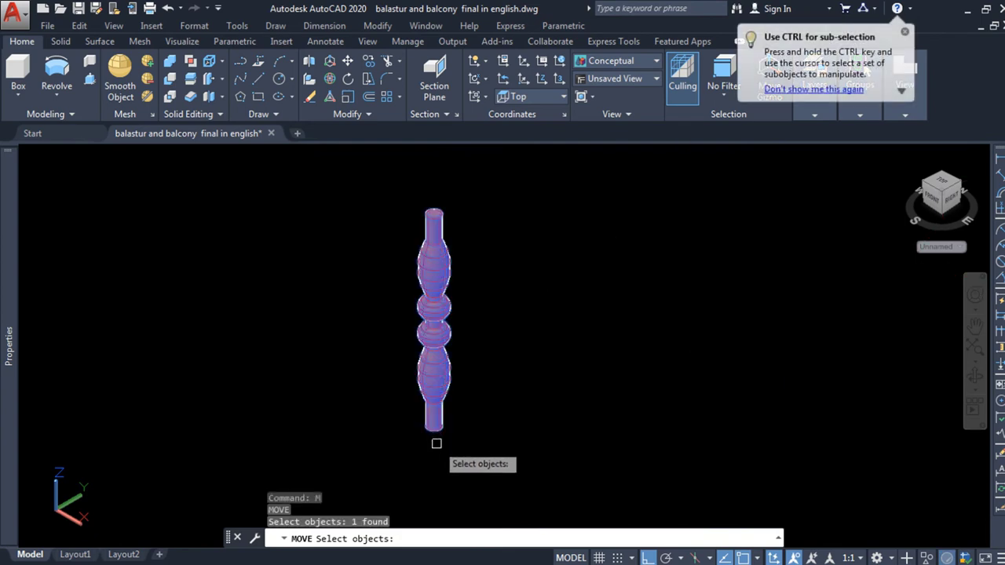
key(Return)
click(434, 425)
scroll(435, 440, down, 5)
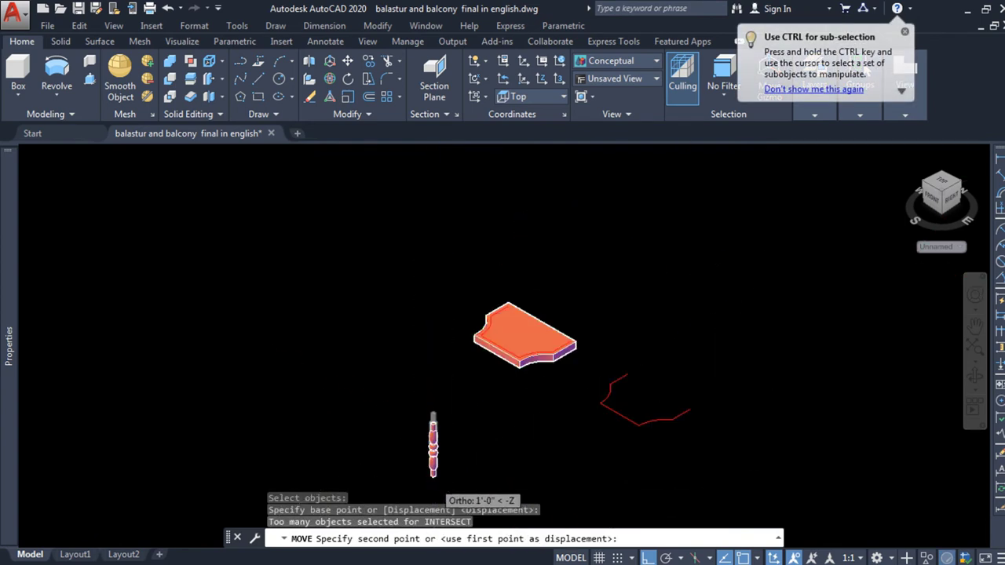
scroll(455, 400, up, 6)
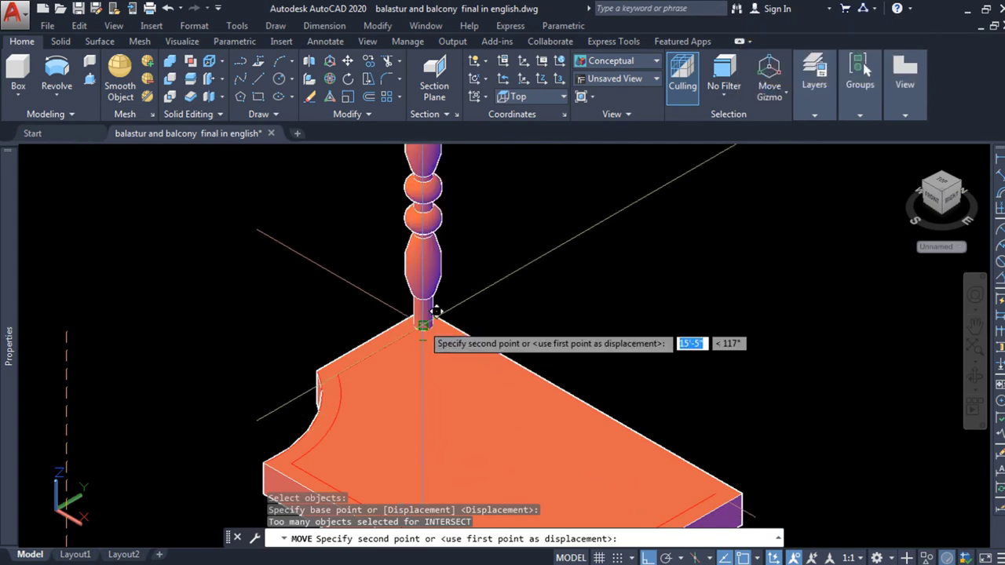
scroll(427, 314, up, 3)
scroll(427, 314, down, 3)
click(427, 317)
scroll(467, 275, down, 5)
scroll(463, 322, up, 4)
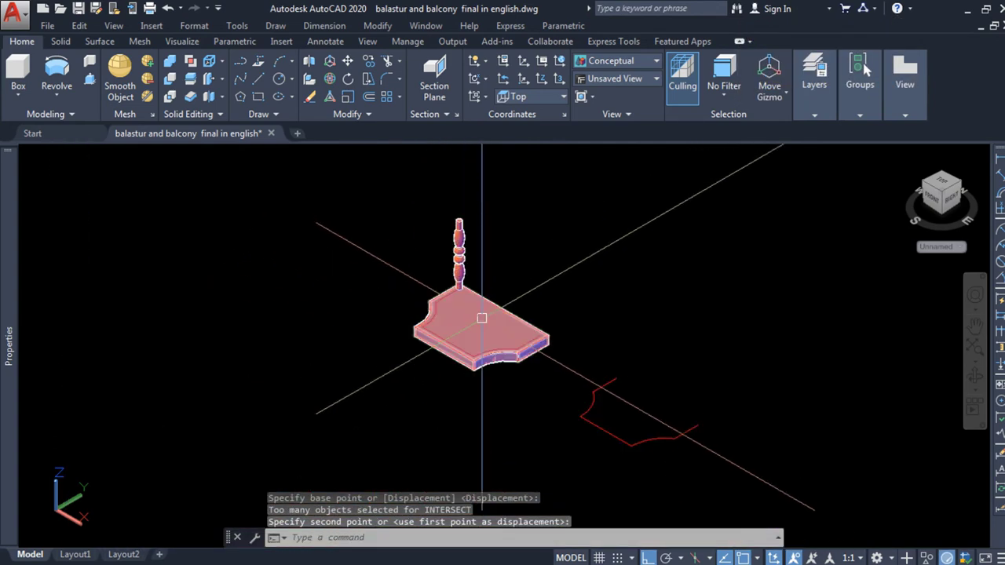
scroll(641, 274, down, 5)
scroll(485, 295, up, 1)
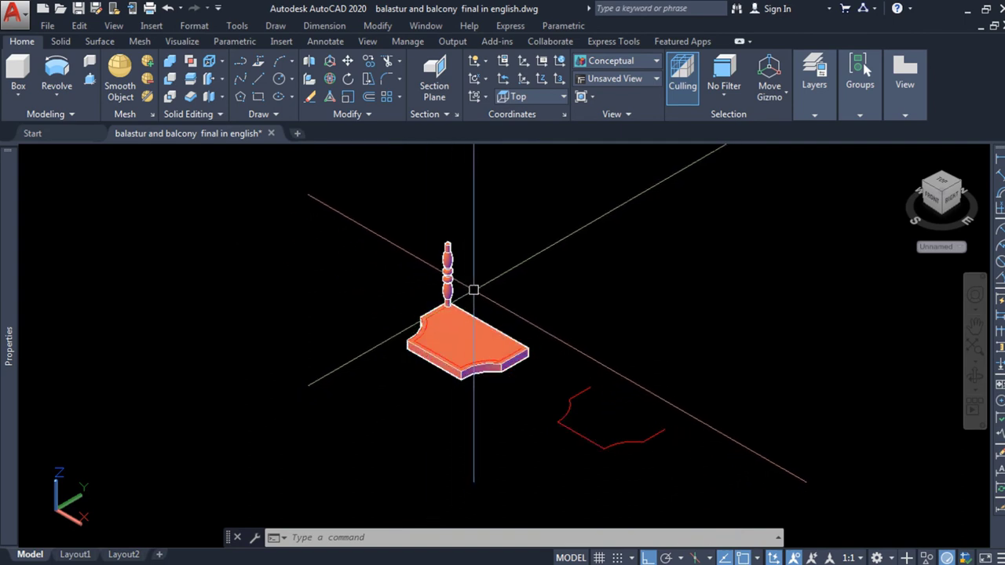
Create an associative path array of the baluster along the inset railing path on the balcony slab
scroll(472, 278, up, 3)
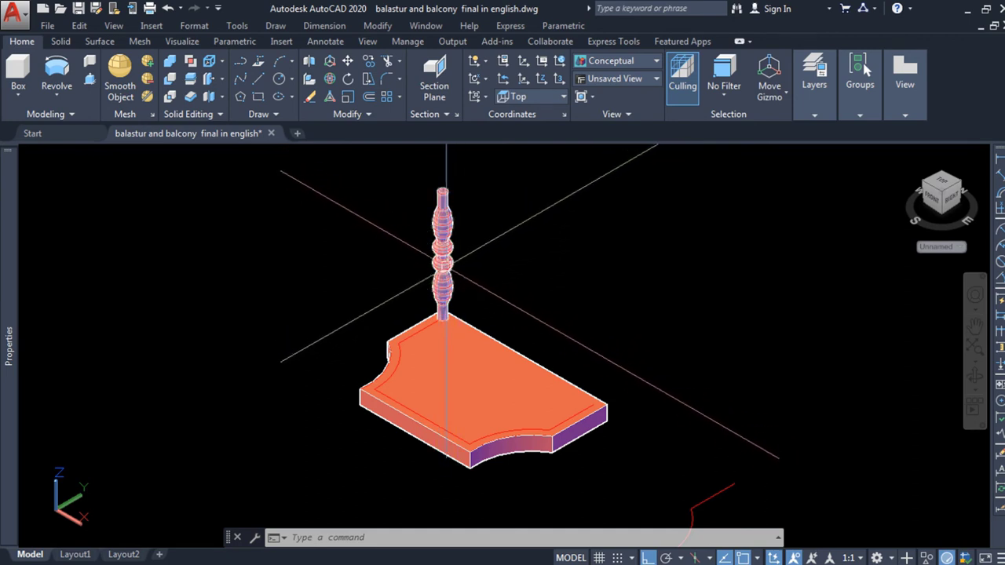
scroll(451, 255, down, 2)
scroll(445, 288, up, 1)
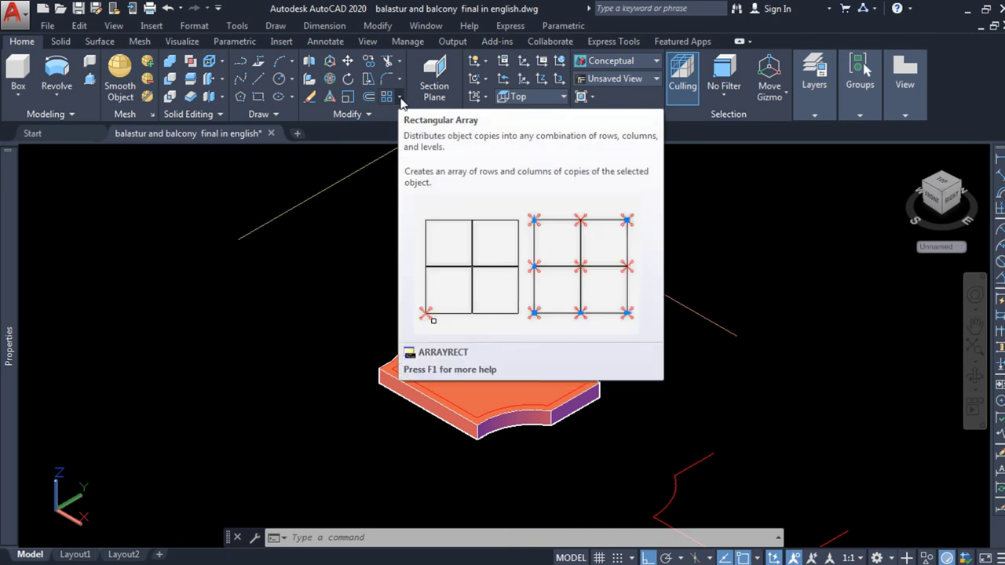
click(400, 98)
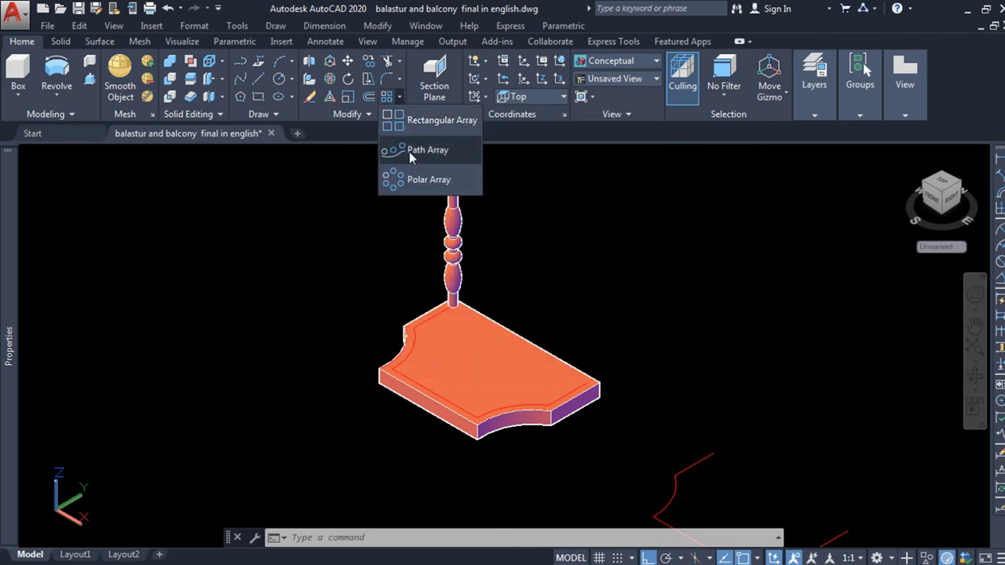
click(424, 150)
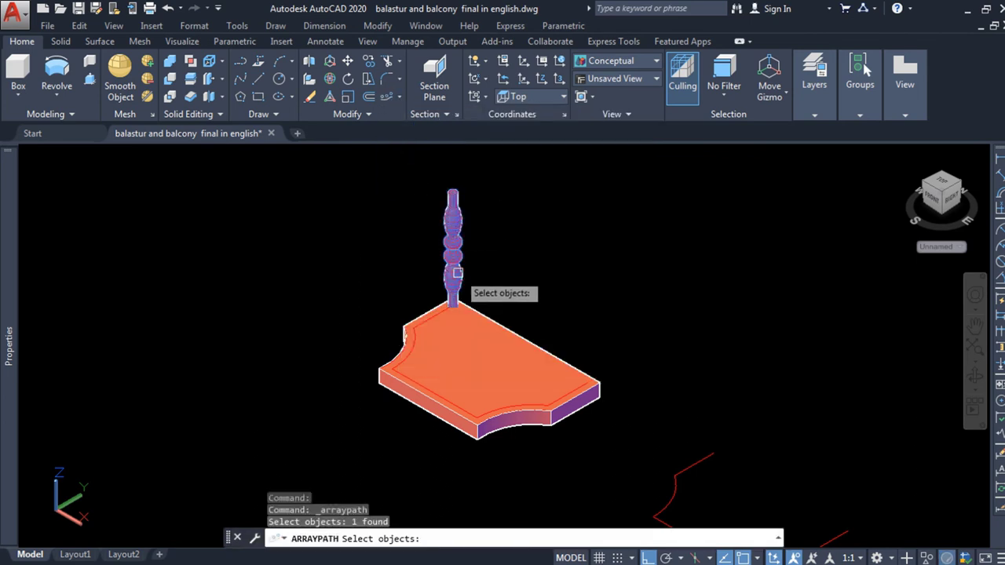
key(Return)
scroll(440, 316, up, 2)
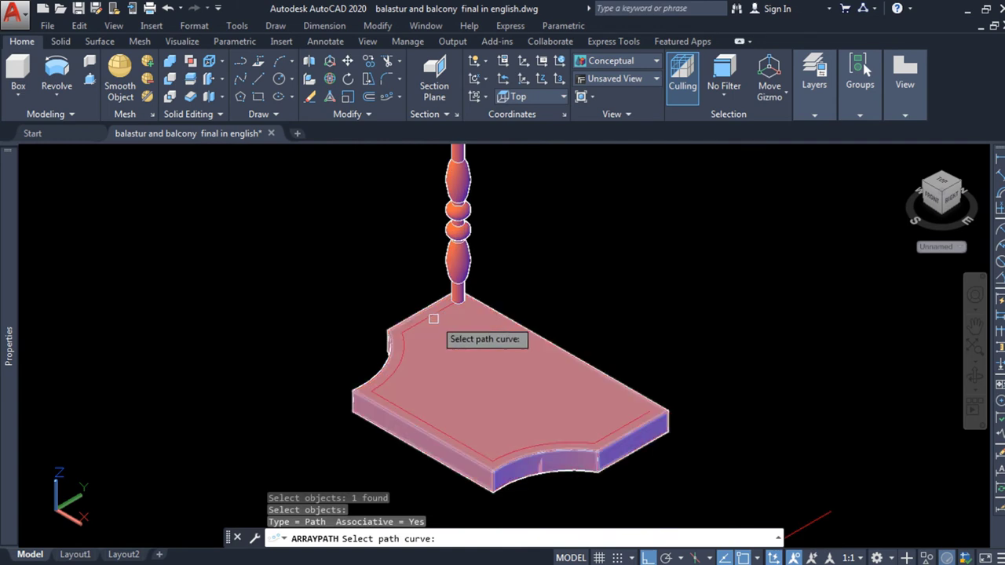
scroll(432, 316, up, 2)
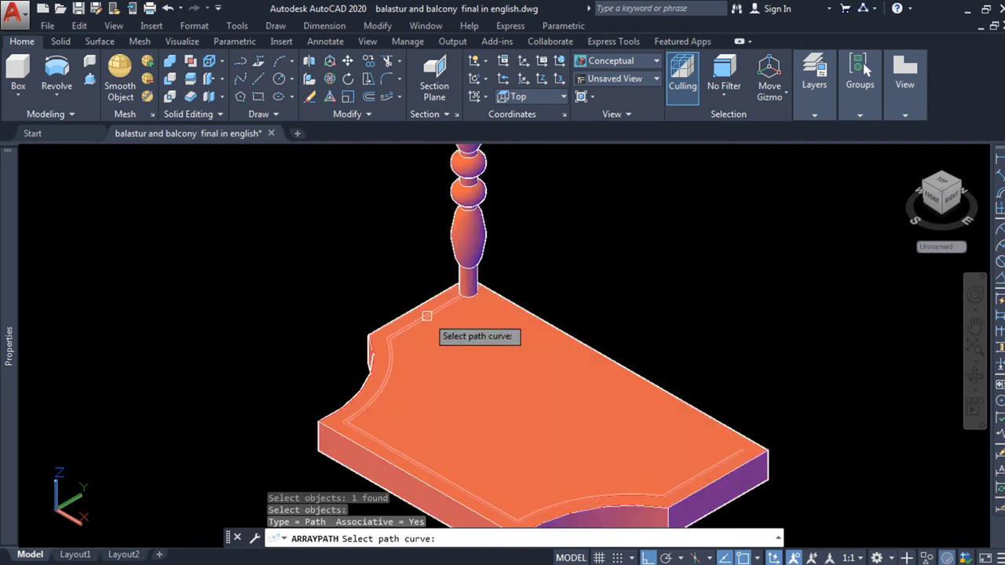
scroll(425, 314, up, 1)
scroll(428, 299, down, 3)
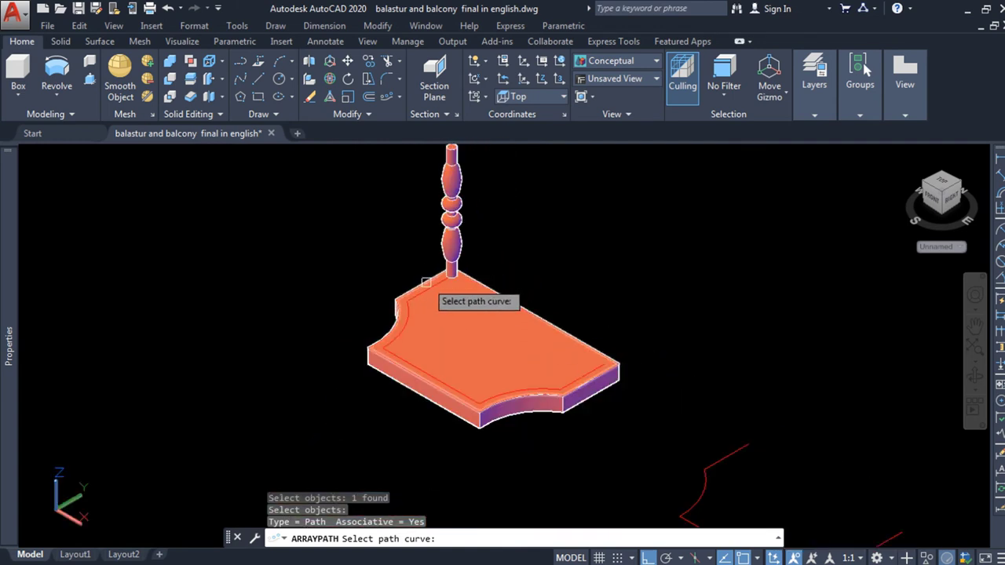
scroll(427, 290, up, 1)
scroll(426, 291, up, 1)
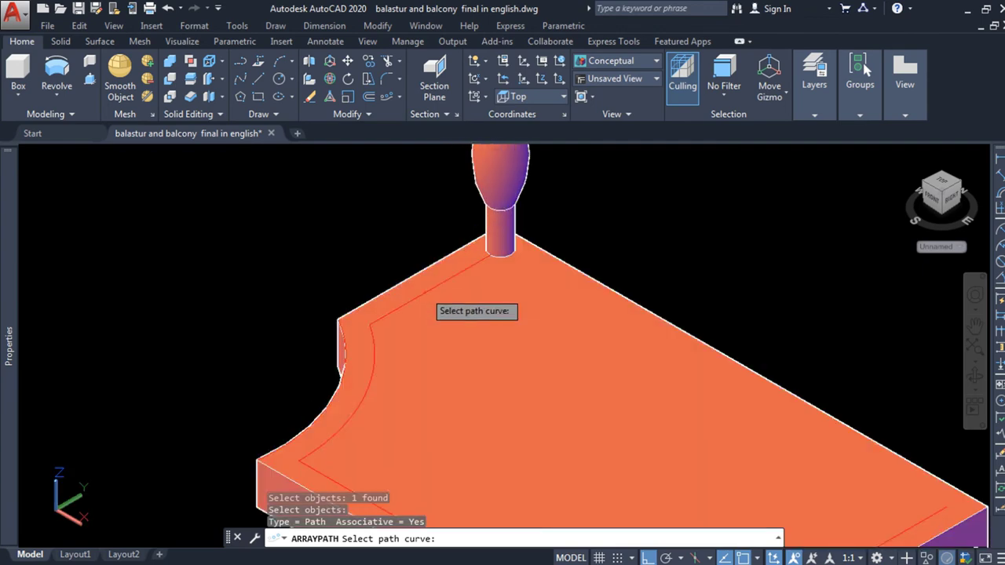
click(424, 290)
scroll(428, 303, down, 5)
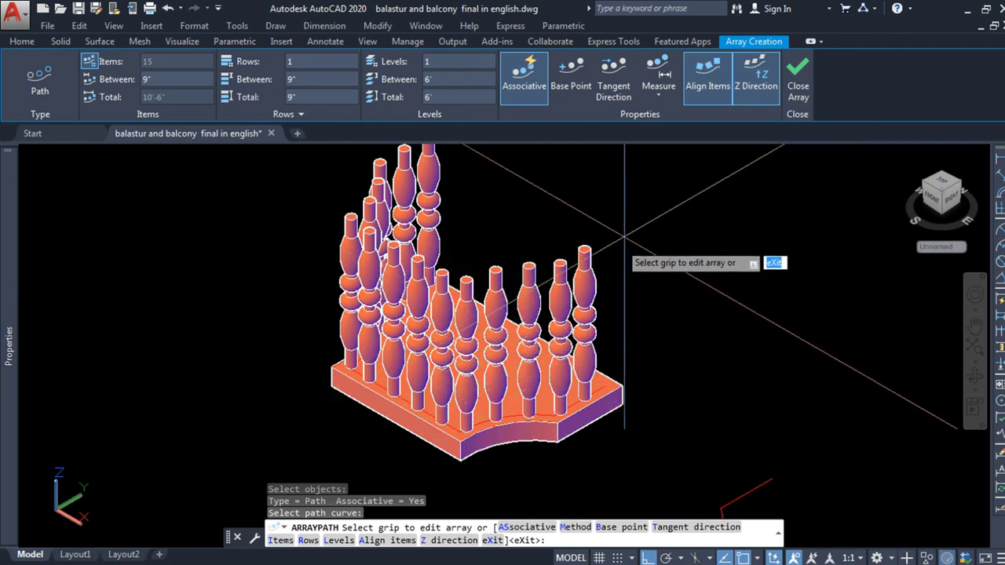
Change the path array's method to Divide so the balusters are spread evenly along the full path
click(660, 98)
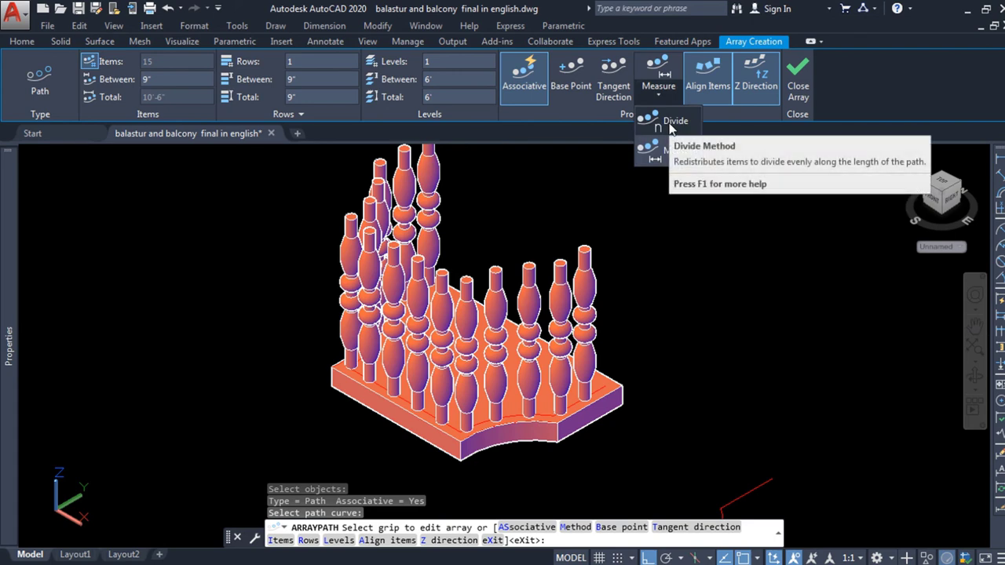
click(673, 123)
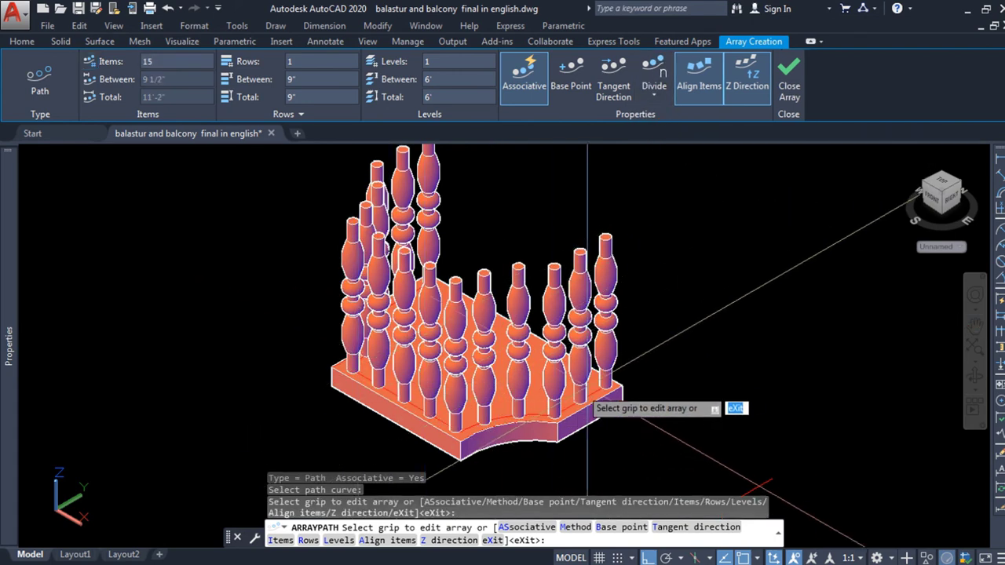
scroll(624, 314, down, 1)
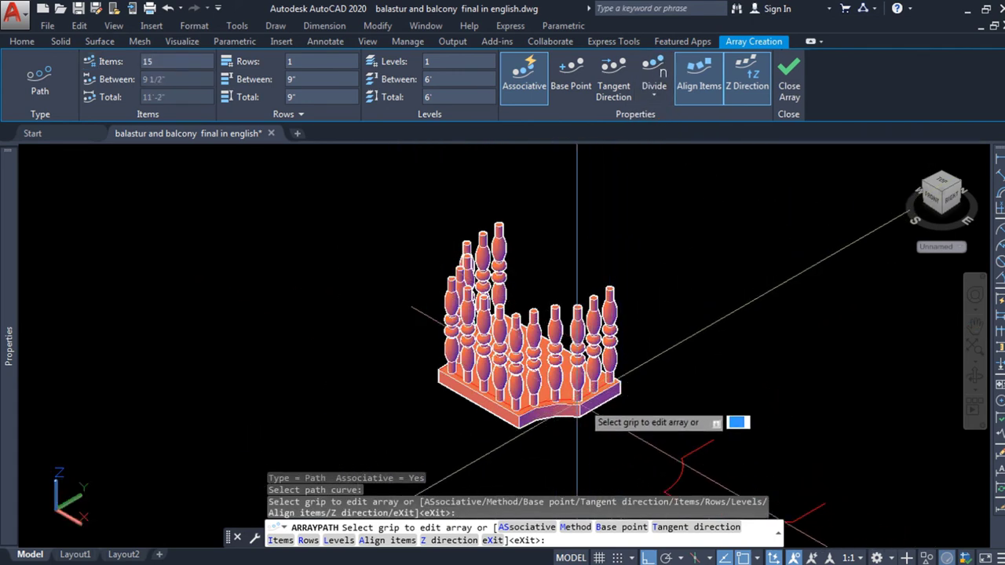
Check the baluster spacing around the slab from several angles and accept the path array
scroll(538, 414, up, 3)
scroll(517, 417, down, 4)
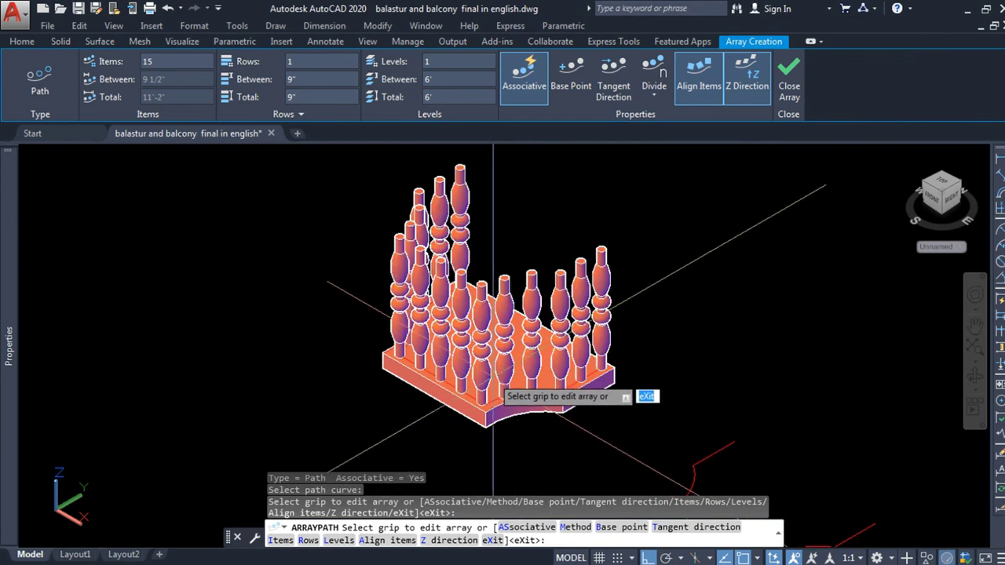
shift+middle_drag(691, 291, 706, 323)
shift+middle_drag(555, 314, 629, 360)
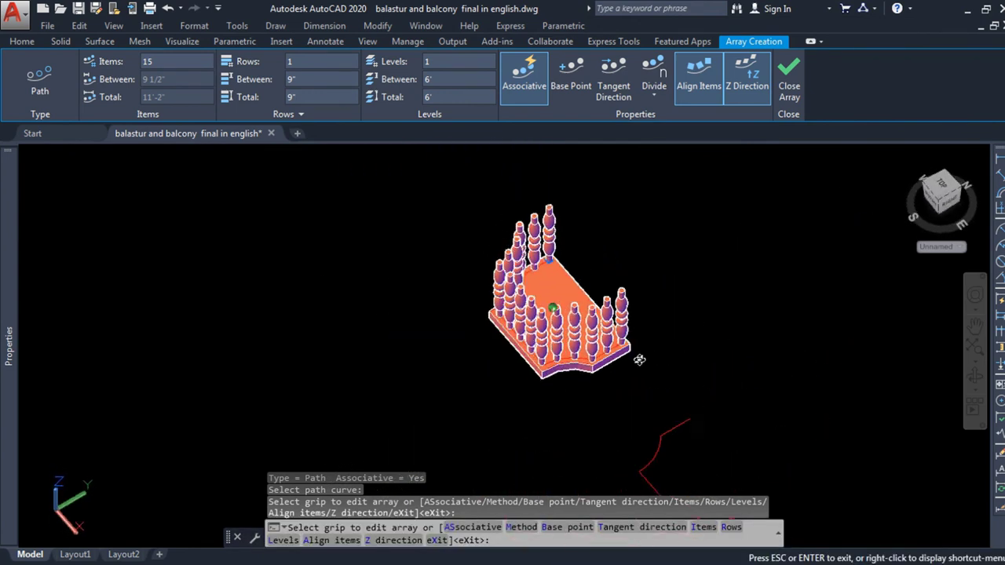
shift+middle_drag(691, 272, 648, 324)
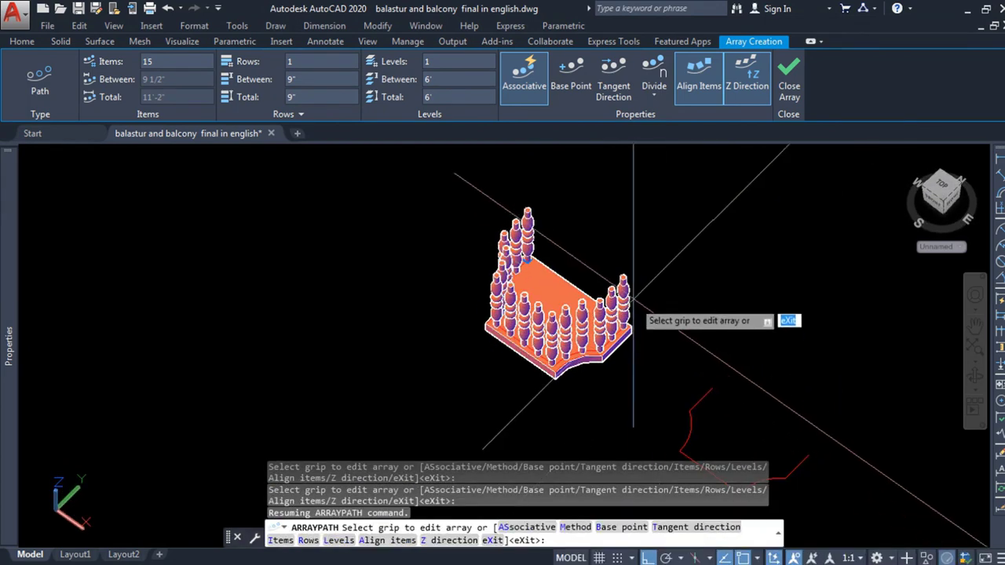
scroll(564, 301, up, 5)
scroll(570, 301, down, 3)
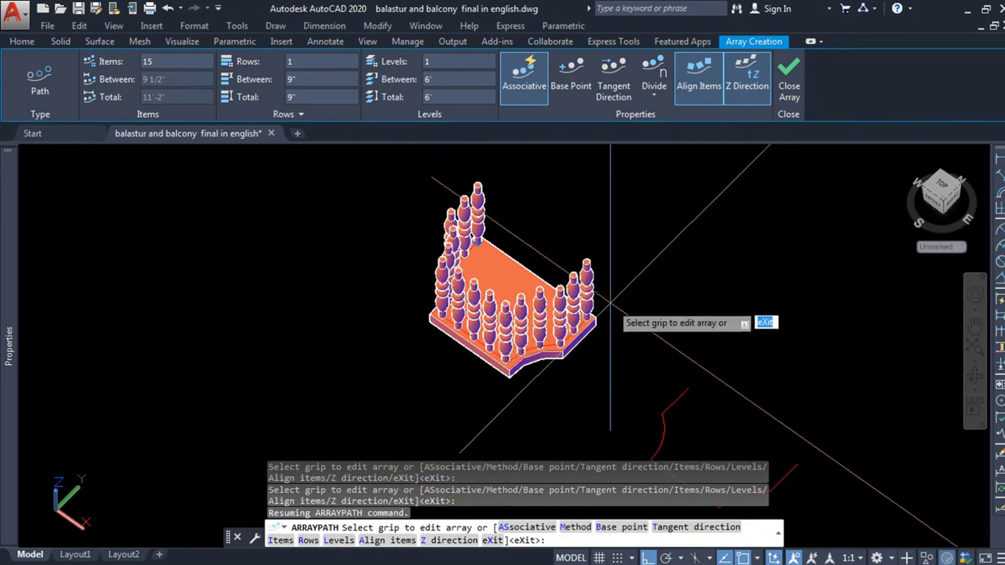
scroll(685, 307, down, 4)
scroll(635, 299, up, 3)
shift+middle_drag(632, 300, 541, 305)
scroll(669, 306, up, 3)
scroll(724, 257, down, 2)
scroll(628, 307, up, 2)
scroll(573, 291, down, 3)
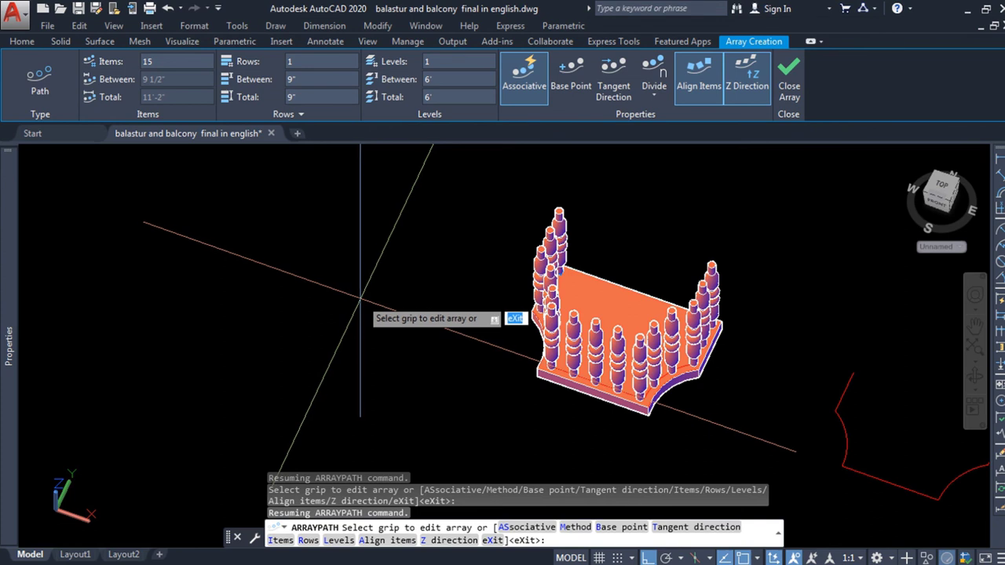
key(Return)
key(Escape)
Draw a circle with a 3" radius in the empty space beside the balcony
text(c)
key(Return)
click(342, 290)
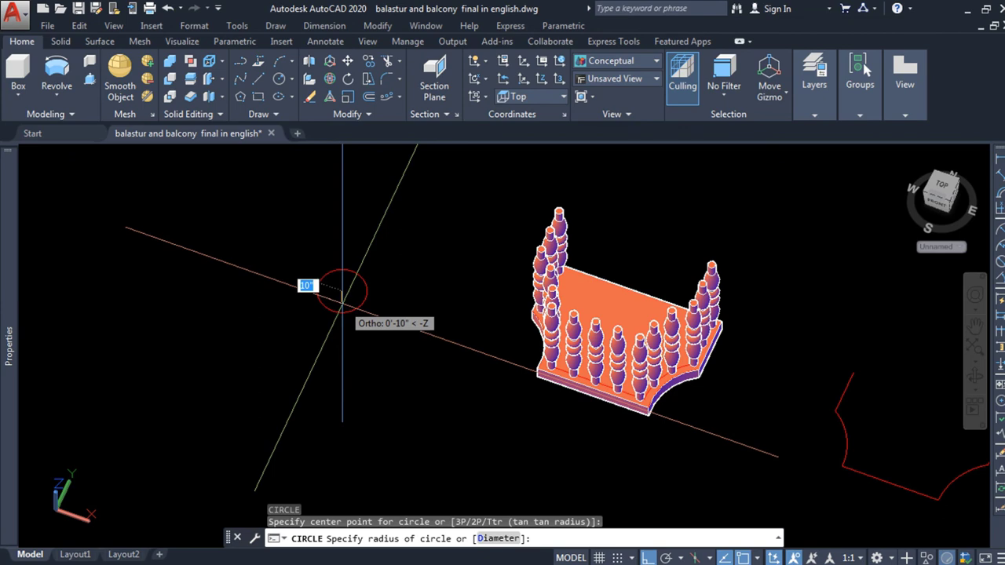
text(3)
key(Return)
Copy the small circle by its centre so that the copy partly overlaps the original
scroll(342, 303, up, 5)
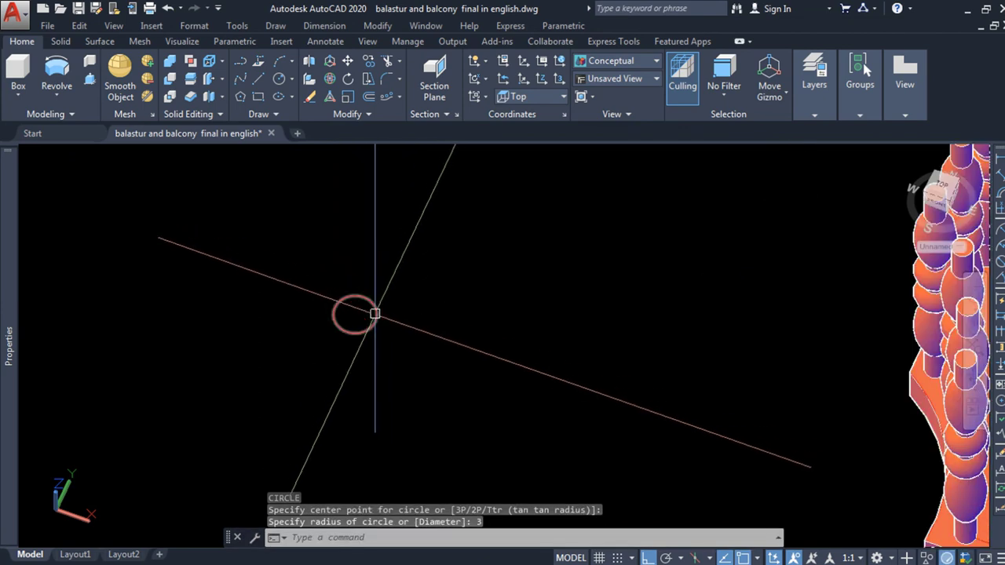
text(co)
key(Return)
click(369, 316)
key(Return)
click(355, 316)
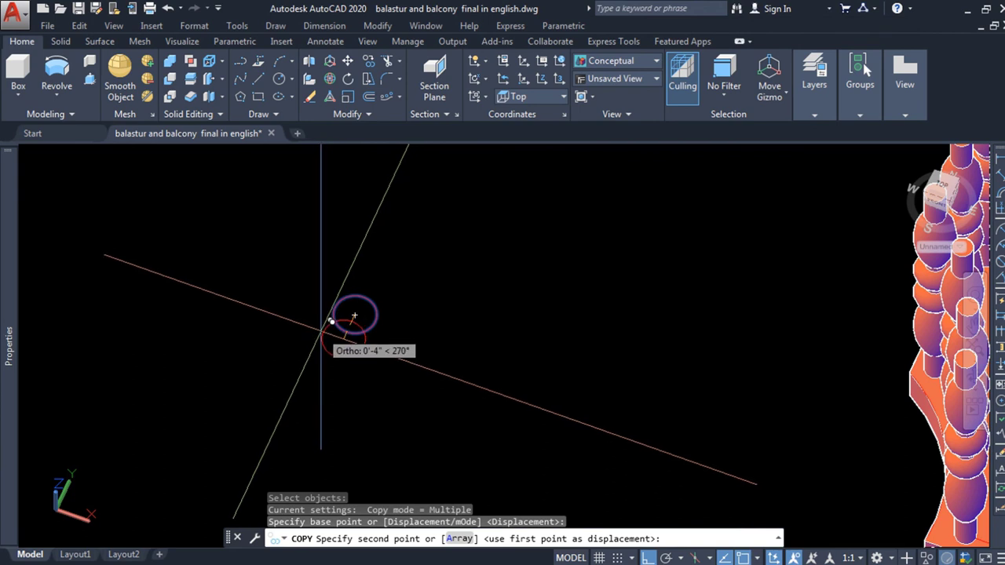
click(333, 320)
key(Escape)
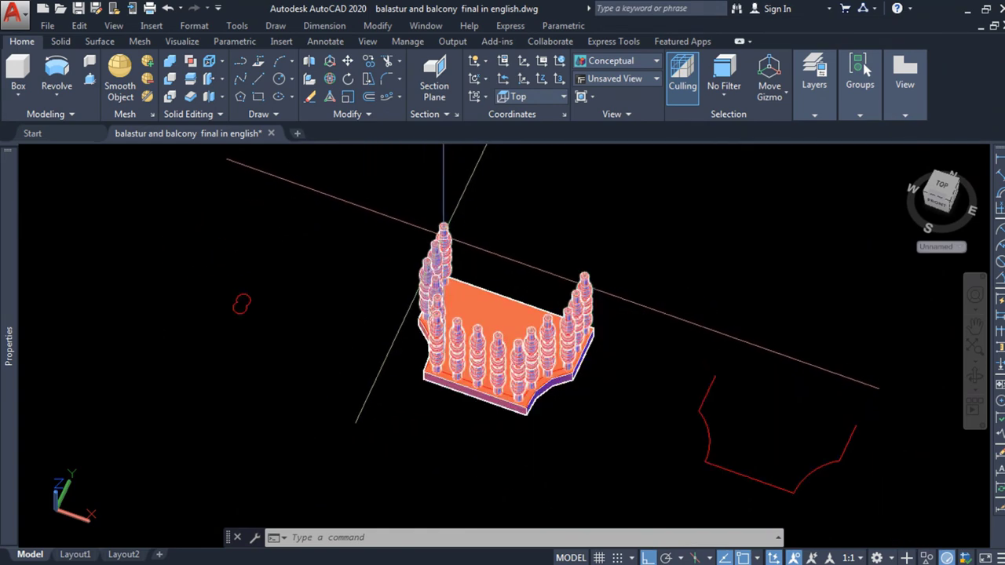
Move the spare railing path curve from beside the balcony onto the top centre of the back-corner baluster
scroll(445, 240, up, 3)
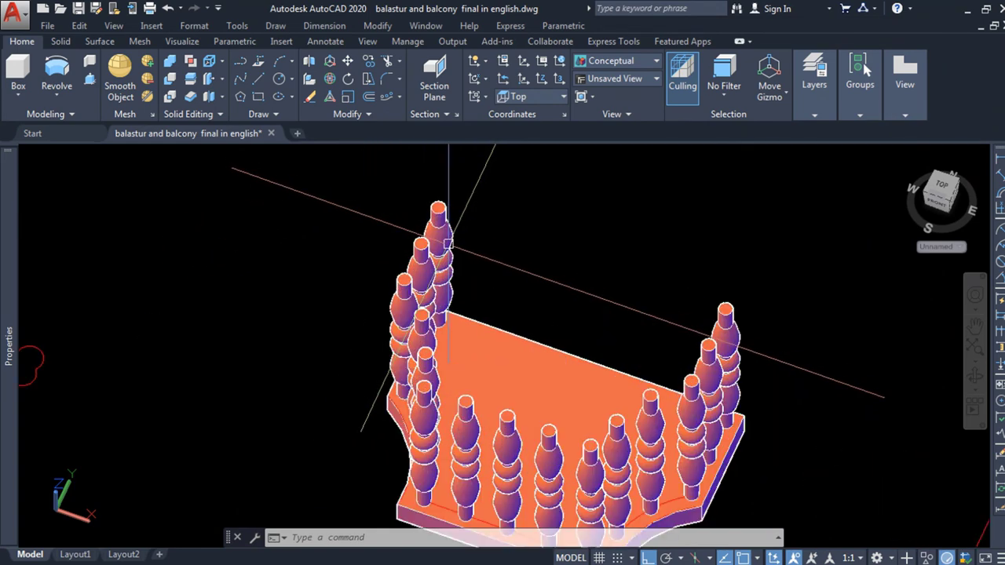
scroll(447, 251, down, 3)
scroll(452, 271, up, 1)
scroll(452, 271, down, 2)
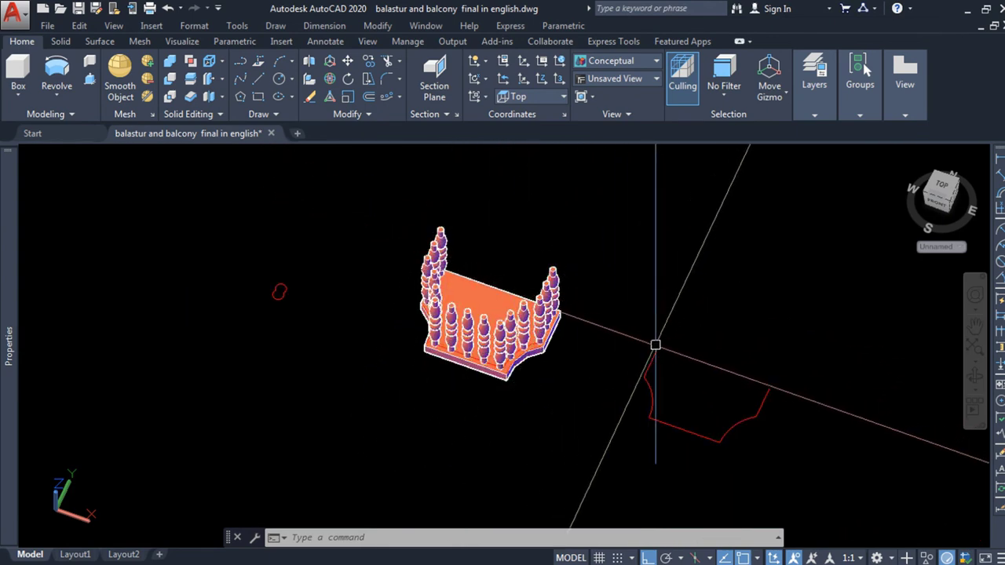
scroll(703, 427, up, 2)
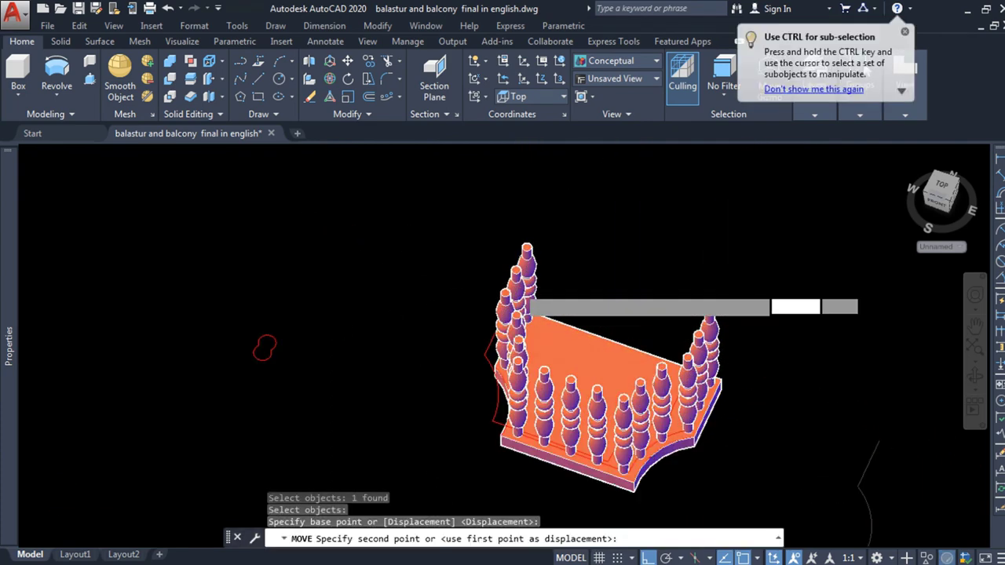
scroll(539, 224, up, 5)
click(541, 213)
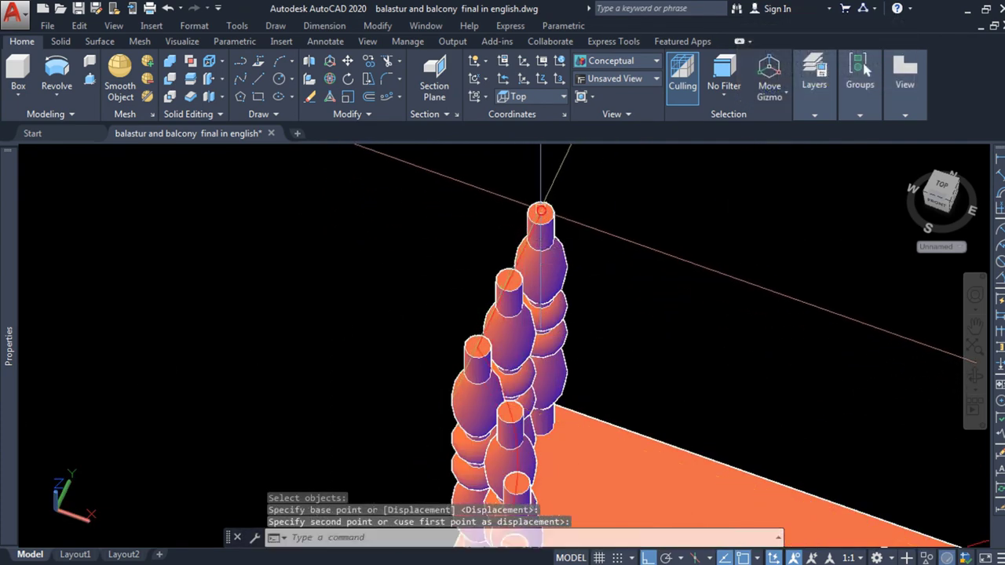
scroll(474, 268, down, 5)
key(Escape)
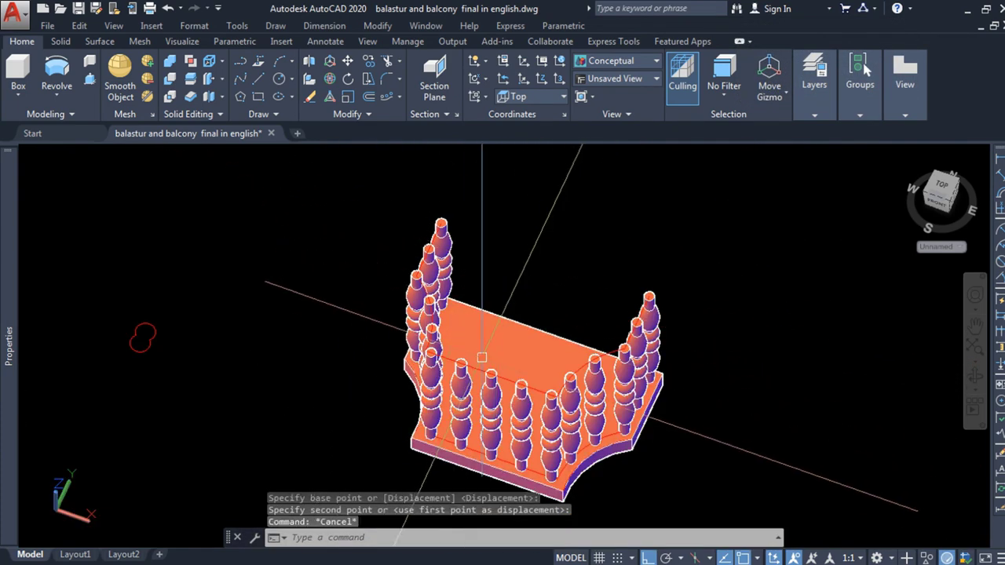
Raise the path curve lying on the baluster tops by 3" along the Z axis
scroll(470, 363, up, 3)
scroll(468, 362, down, 2)
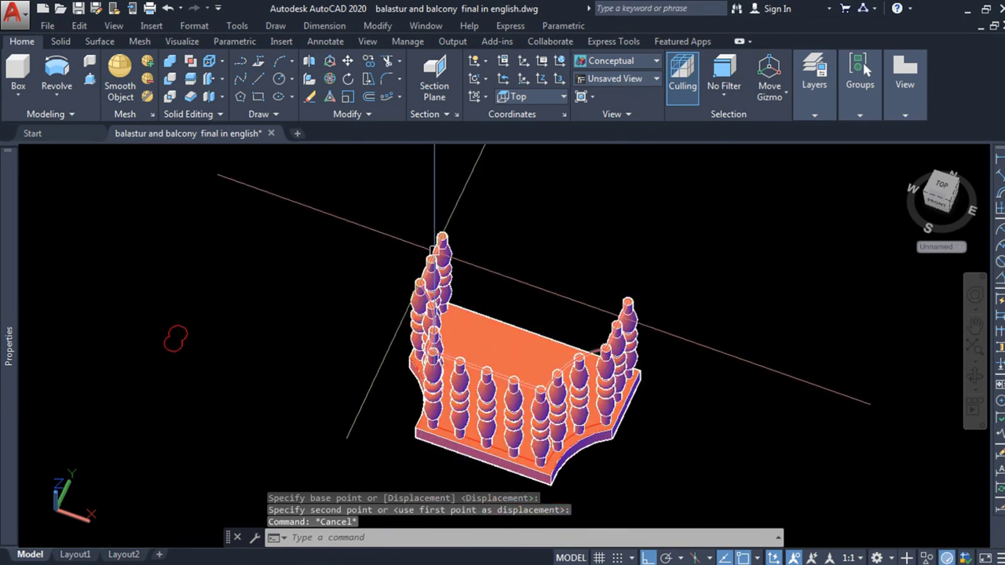
scroll(495, 263, up, 3)
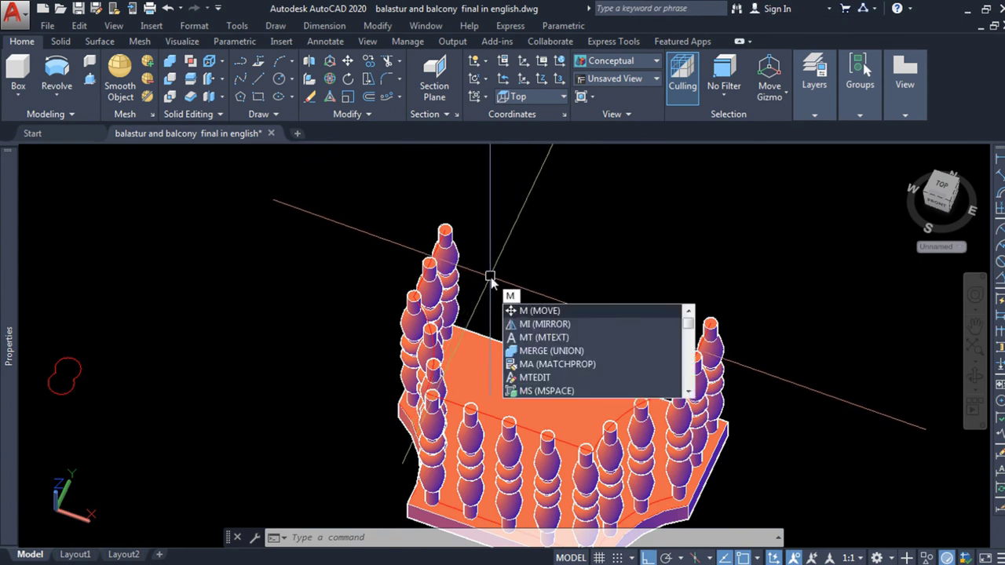
key(Return)
scroll(463, 268, up, 1)
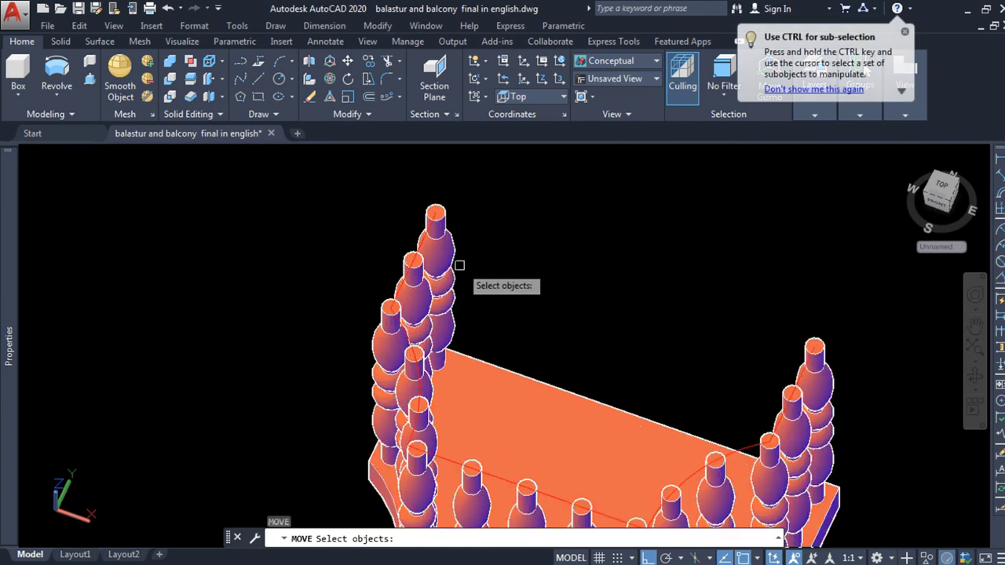
click(433, 235)
key(Return)
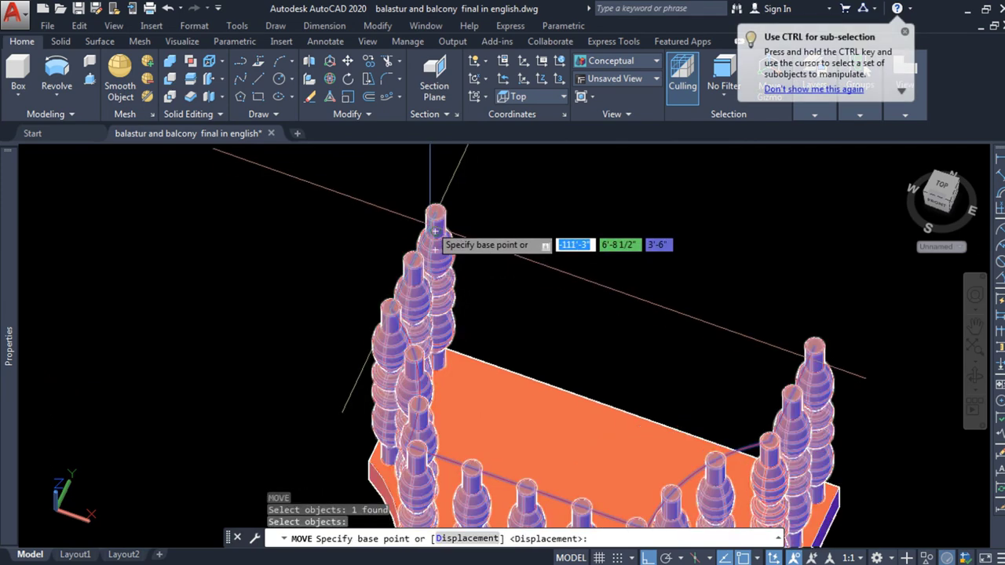
scroll(440, 216, down, 1)
click(444, 207)
scroll(447, 207, down, 2)
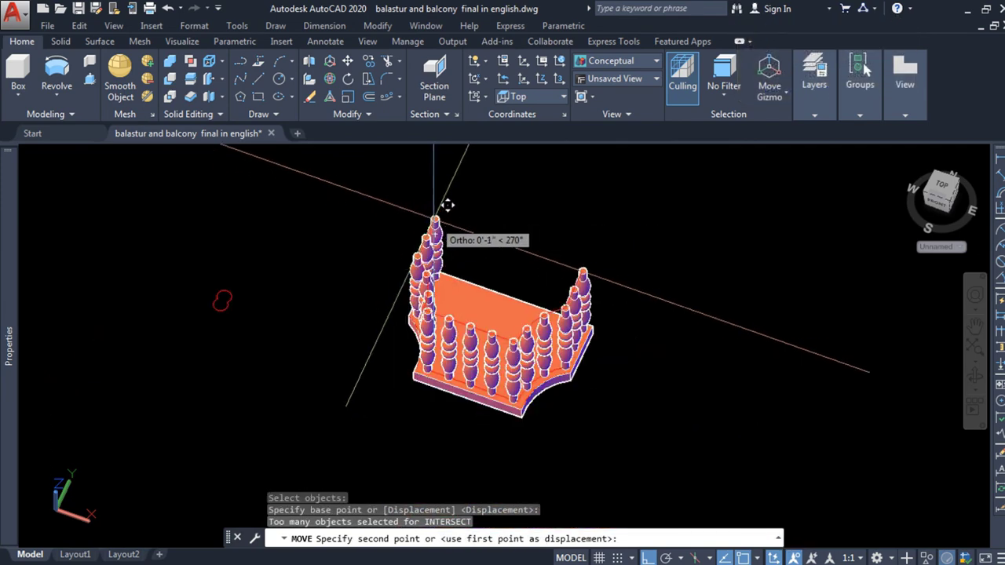
scroll(463, 177, up, 1)
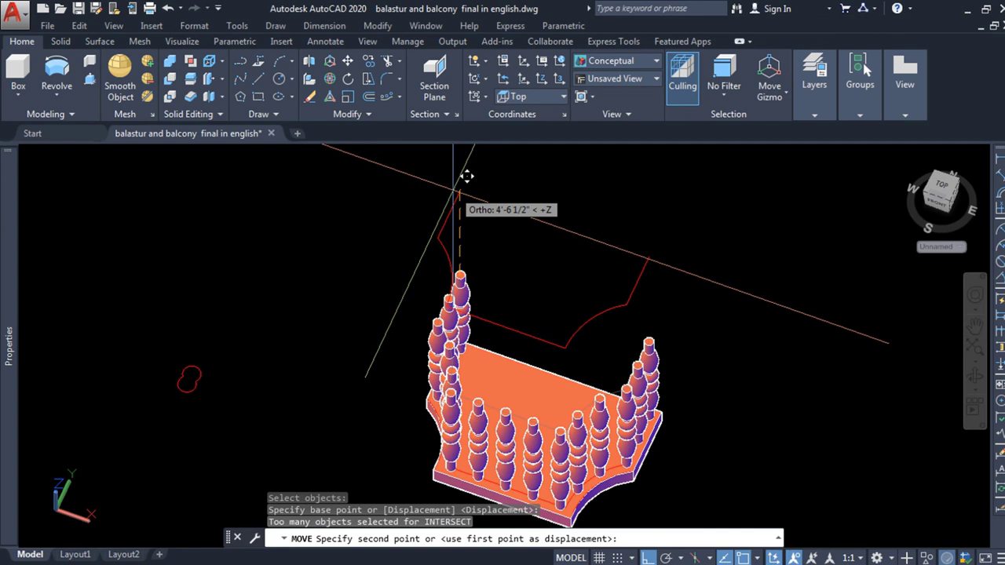
text(3)
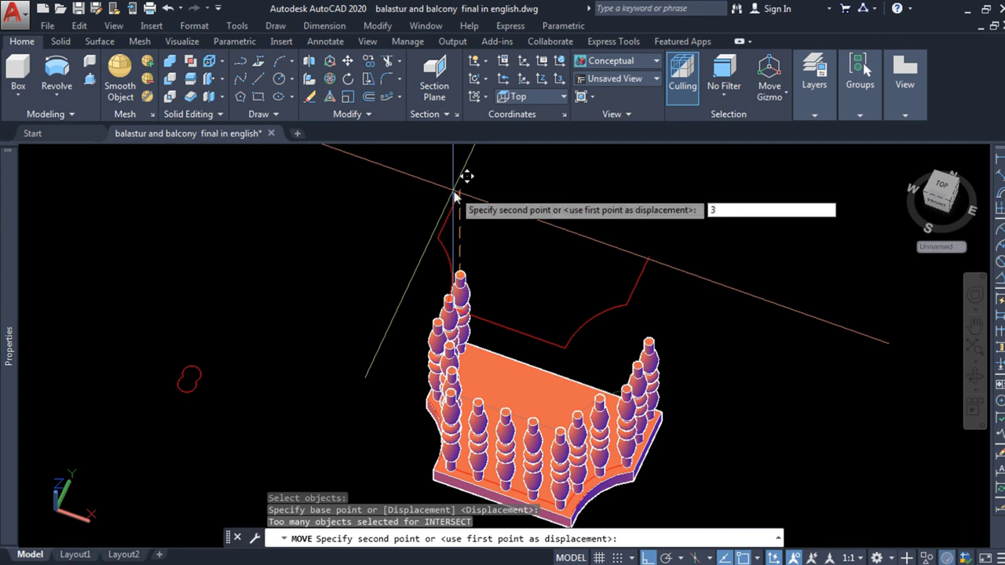
key(Return)
scroll(247, 343, up, 1)
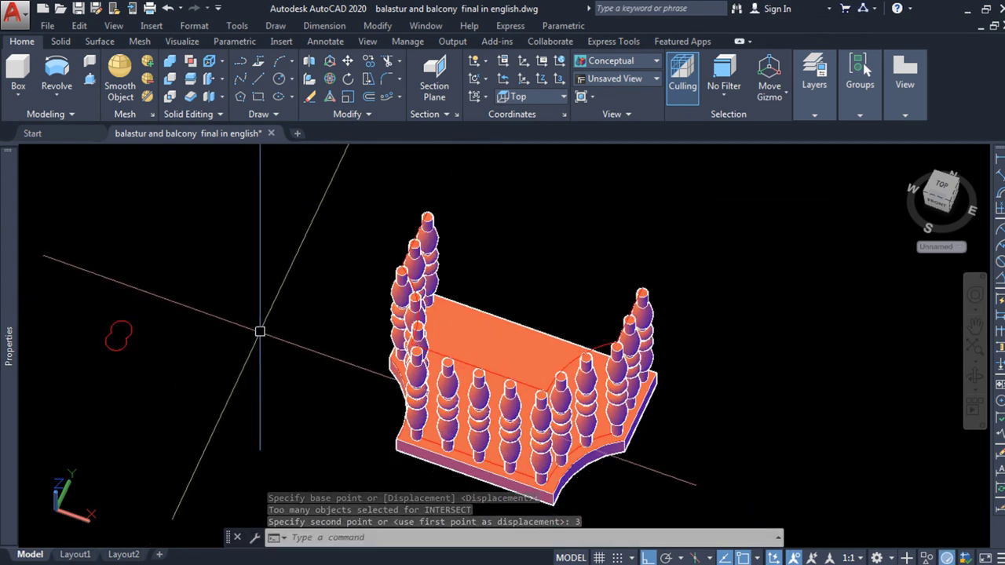
Sweep the overlapping-circle profile along the raised path curve above the balusters to form a solid handrail
click(55, 97)
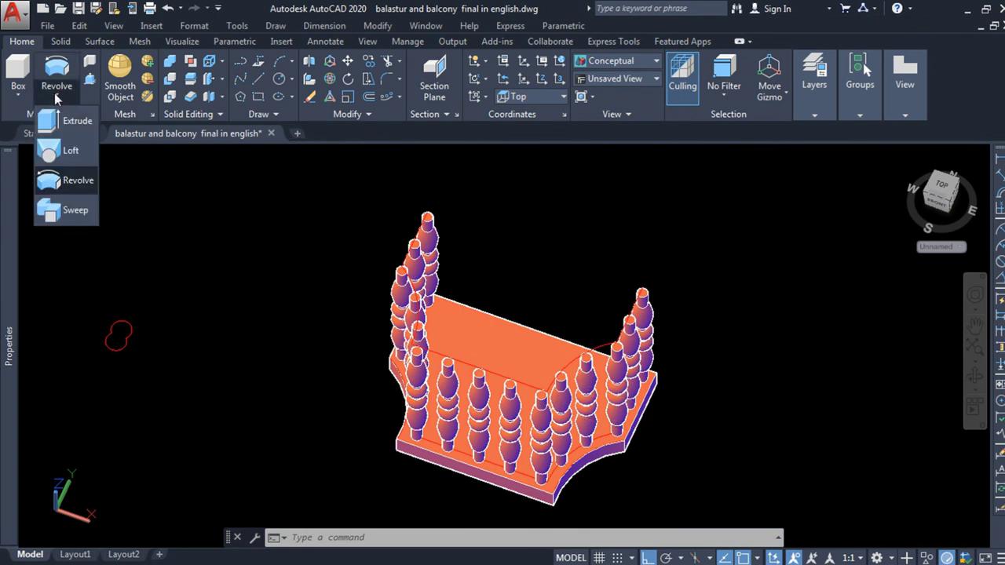
click(70, 211)
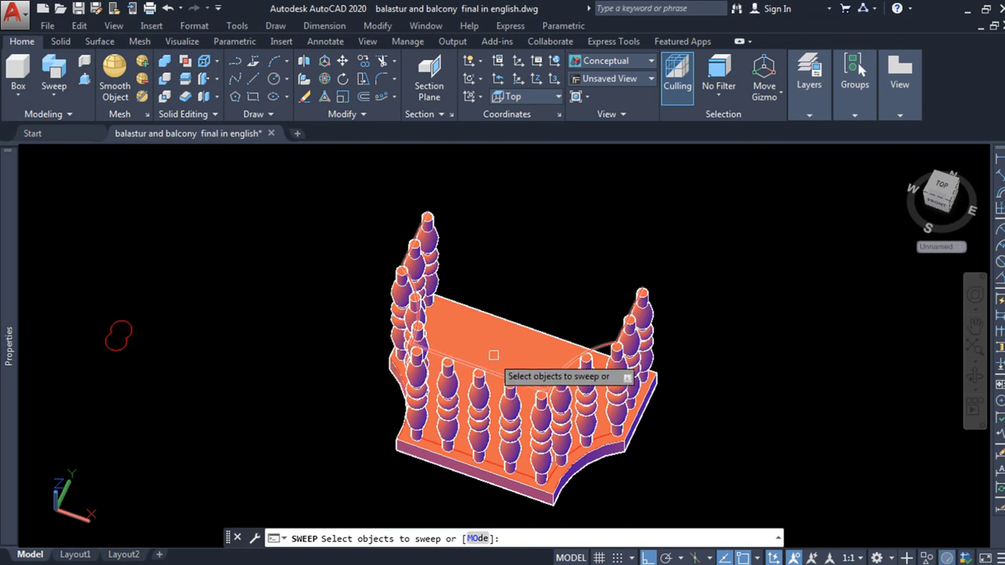
click(123, 347)
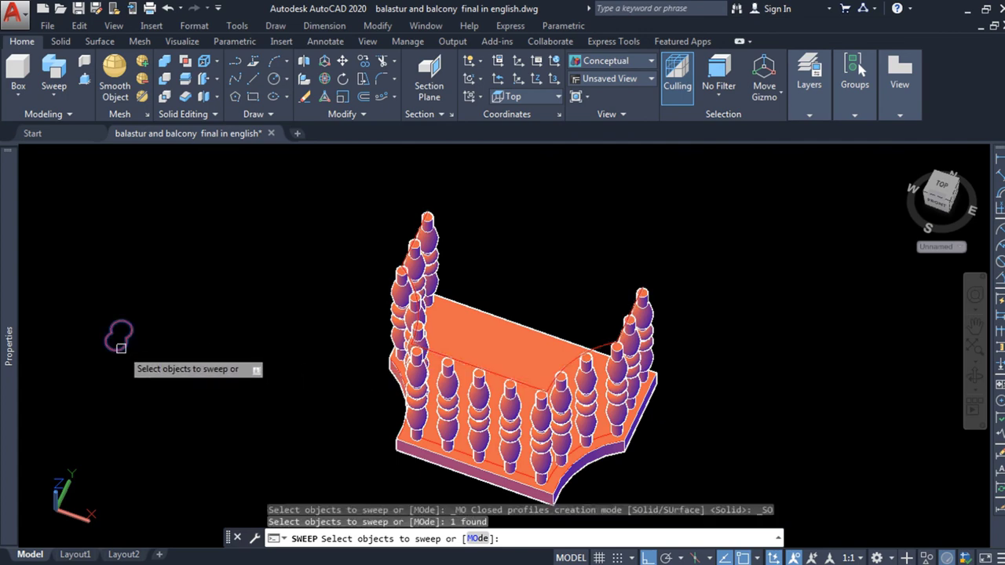
key(Return)
scroll(436, 340, up, 2)
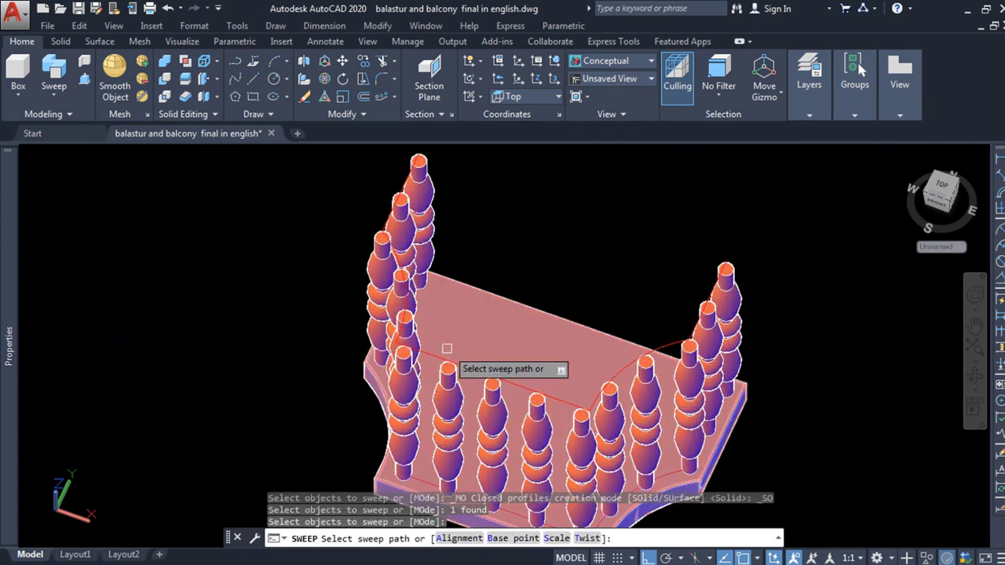
click(428, 353)
scroll(437, 264, down, 4)
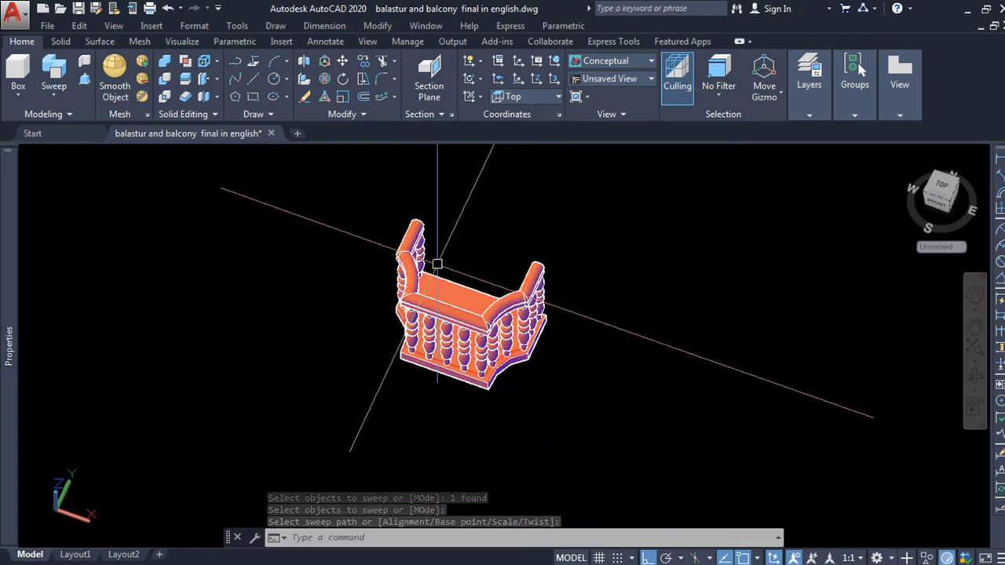
Examine the swept handrail and its fit on the baluster tops from several angles and distances
scroll(549, 251, up, 4)
scroll(566, 276, down, 3)
shift+middle_drag(566, 275, 511, 314)
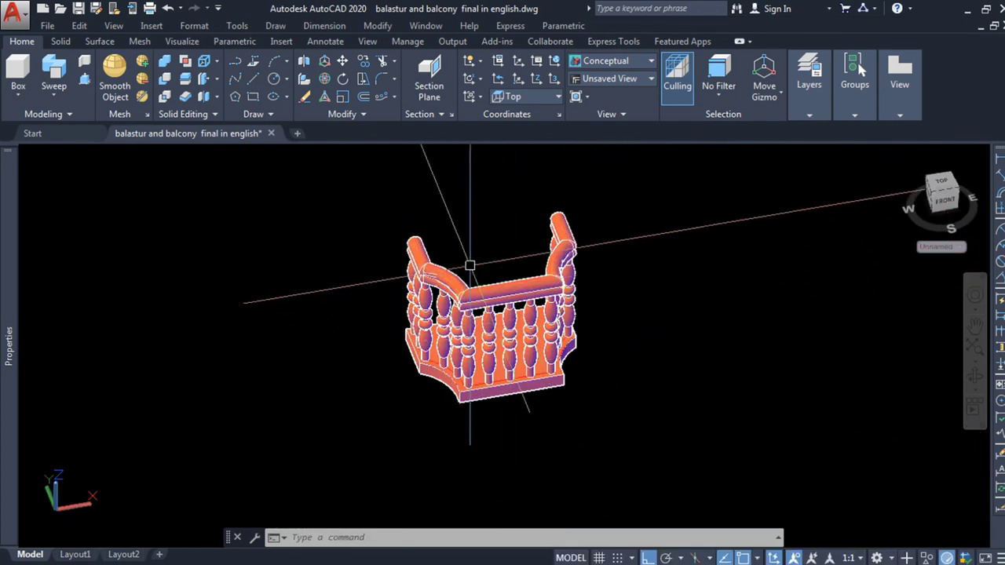
scroll(511, 314, up, 4)
scroll(590, 306, down, 4)
shift+middle_drag(589, 306, 625, 297)
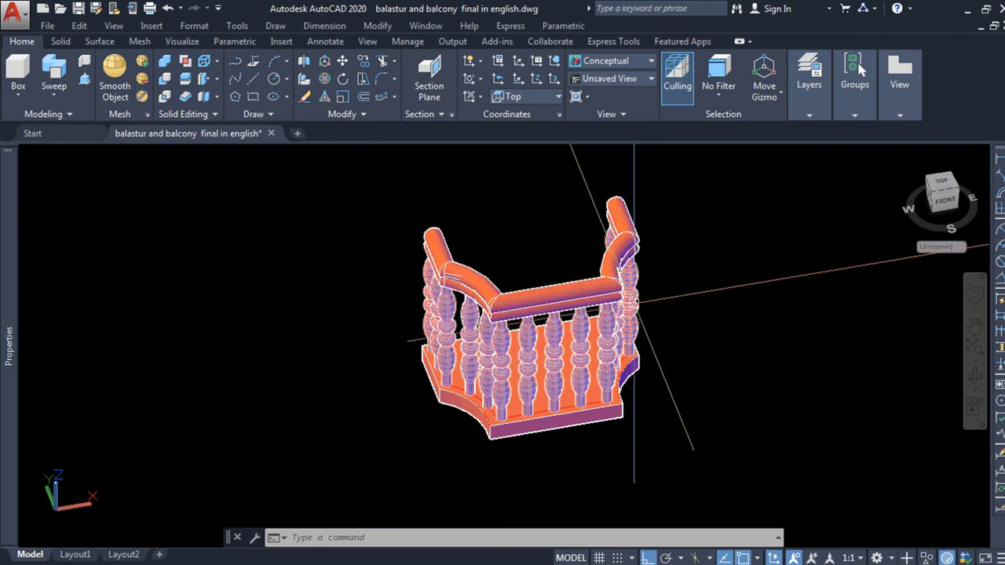
scroll(613, 383, down, 3)
scroll(613, 383, up, 4)
shift+middle_drag(621, 383, 658, 382)
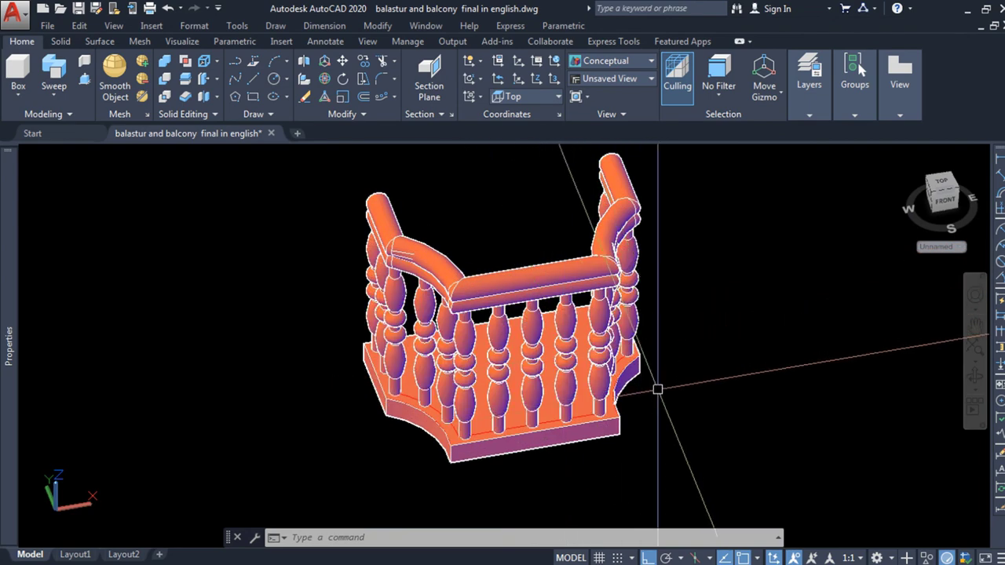